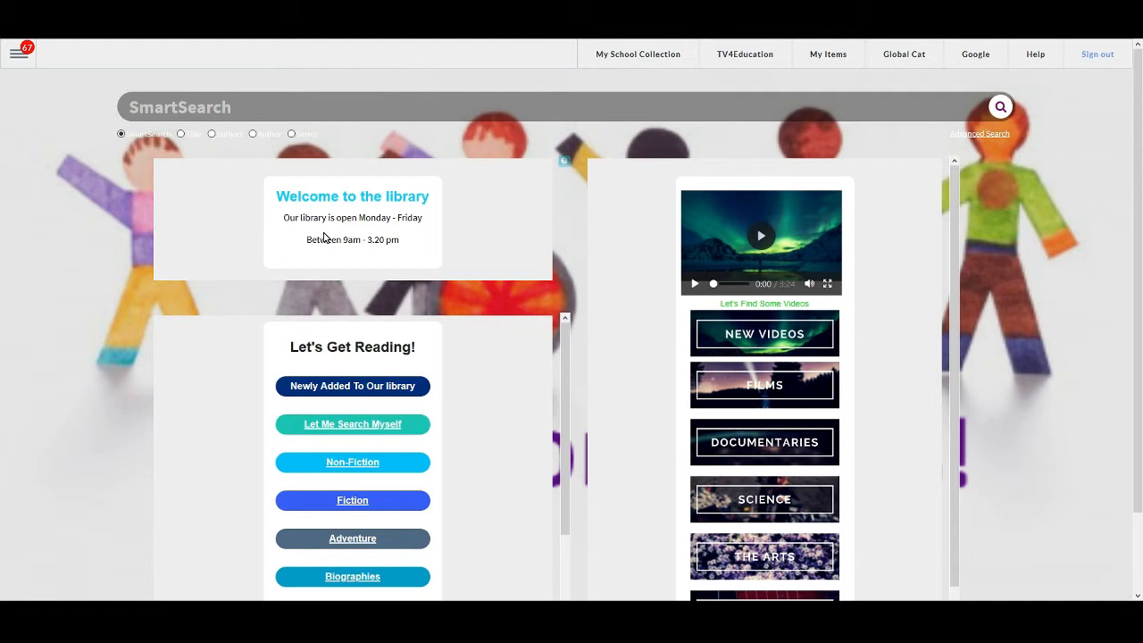
- Examine the library homepage's welcome message, the book genre links and the video subject links
{"action": "scroll", "coordinate": [268, 447], "scroll_direction": "down", "scroll_amount": 2}
{"action": "scroll", "coordinate": [357, 485], "scroll_direction": "down", "scroll_amount": 1}
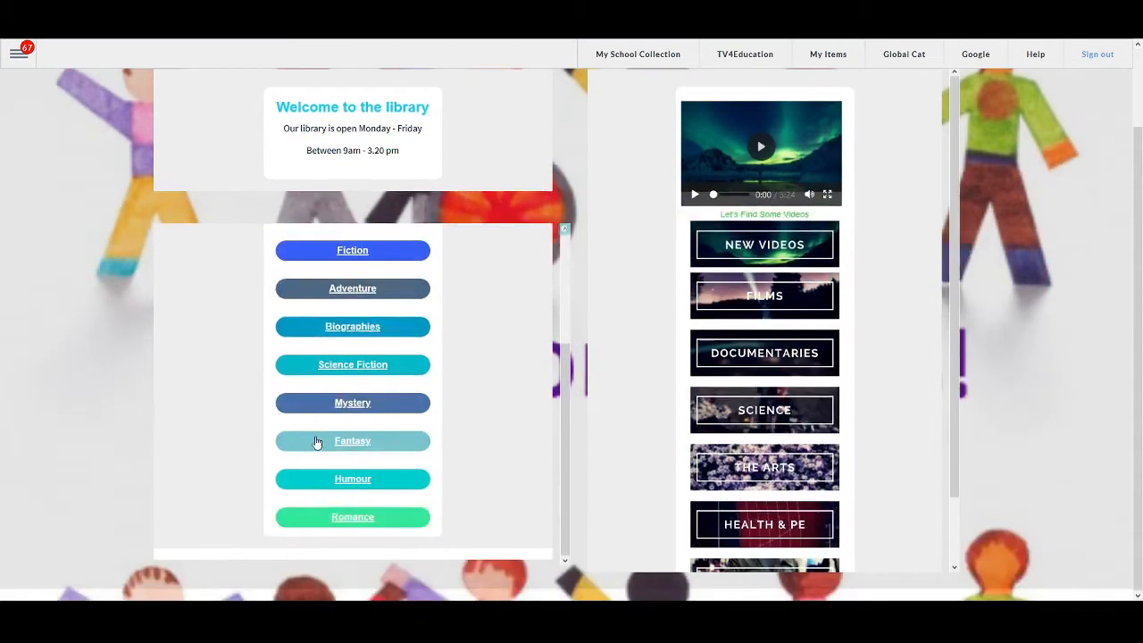
{"action": "scroll", "coordinate": [299, 447], "scroll_direction": "up", "scroll_amount": 2}
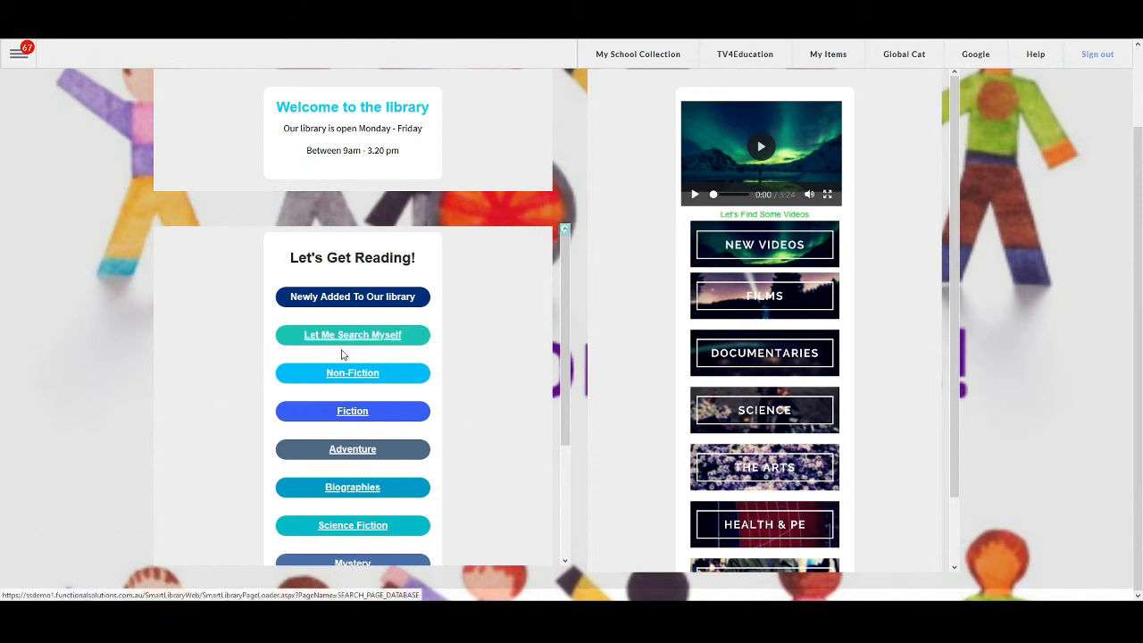
{"action": "scroll", "coordinate": [355, 416], "scroll_direction": "down", "scroll_amount": 3}
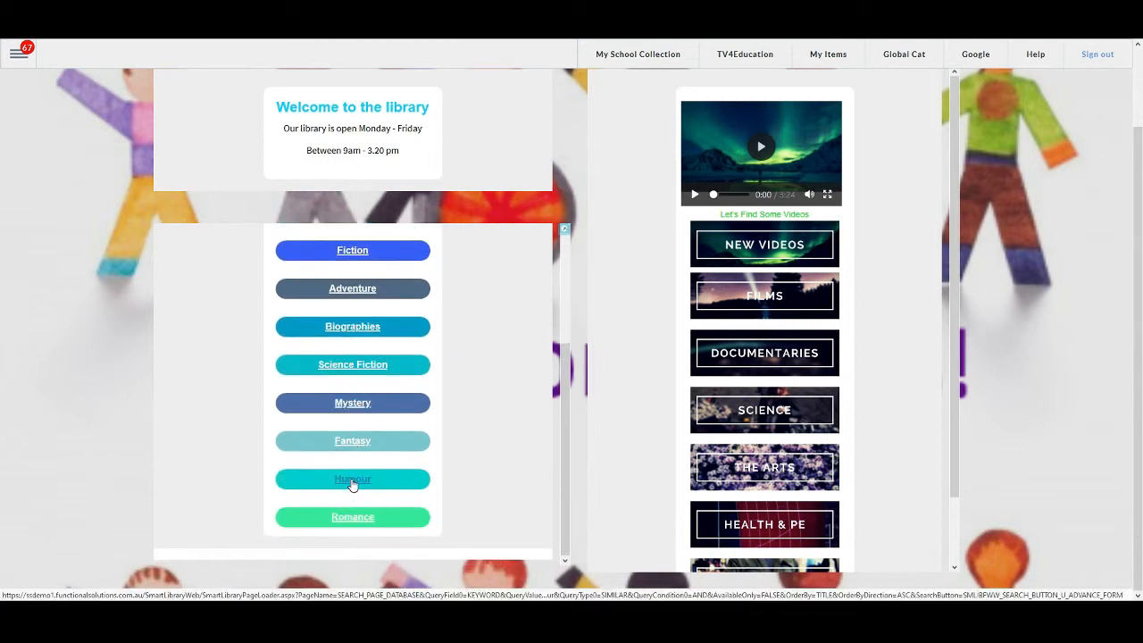
{"action": "scroll", "coordinate": [353, 485], "scroll_direction": "up", "scroll_amount": 3}
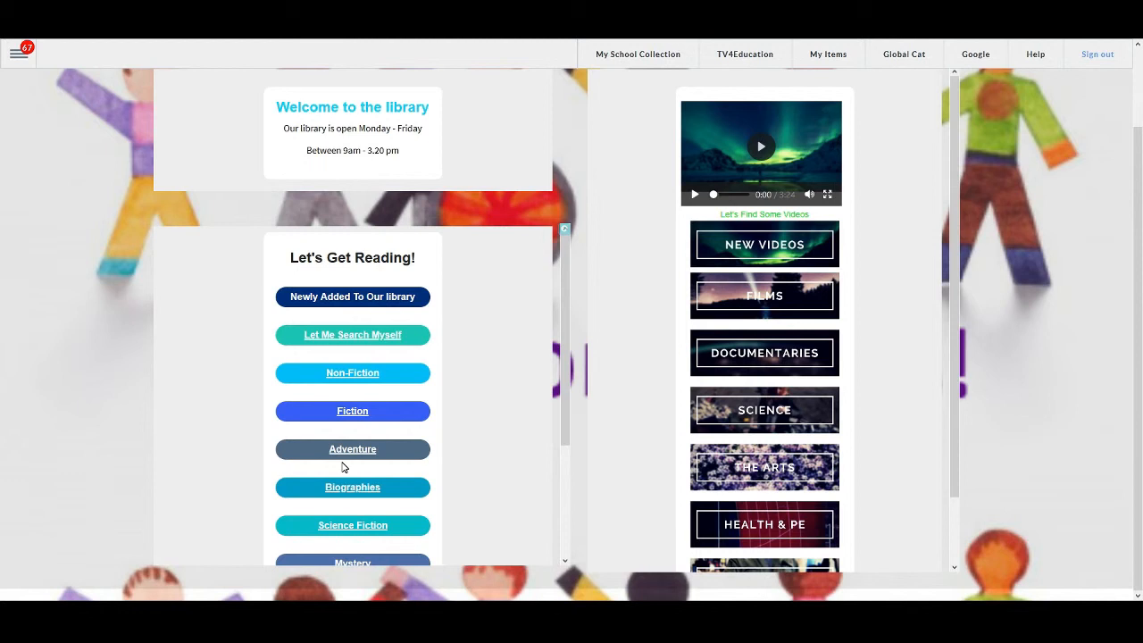
{"action": "scroll", "coordinate": [795, 462], "scroll_direction": "up", "scroll_amount": 1}
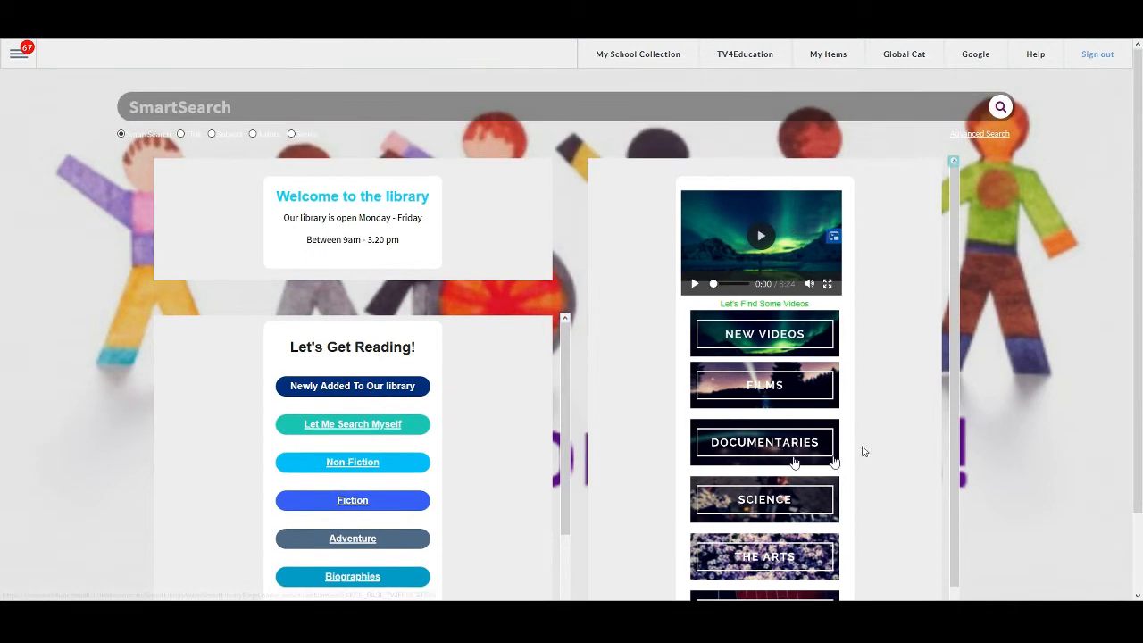
{"action": "scroll", "coordinate": [821, 373], "scroll_direction": "down", "scroll_amount": 1}
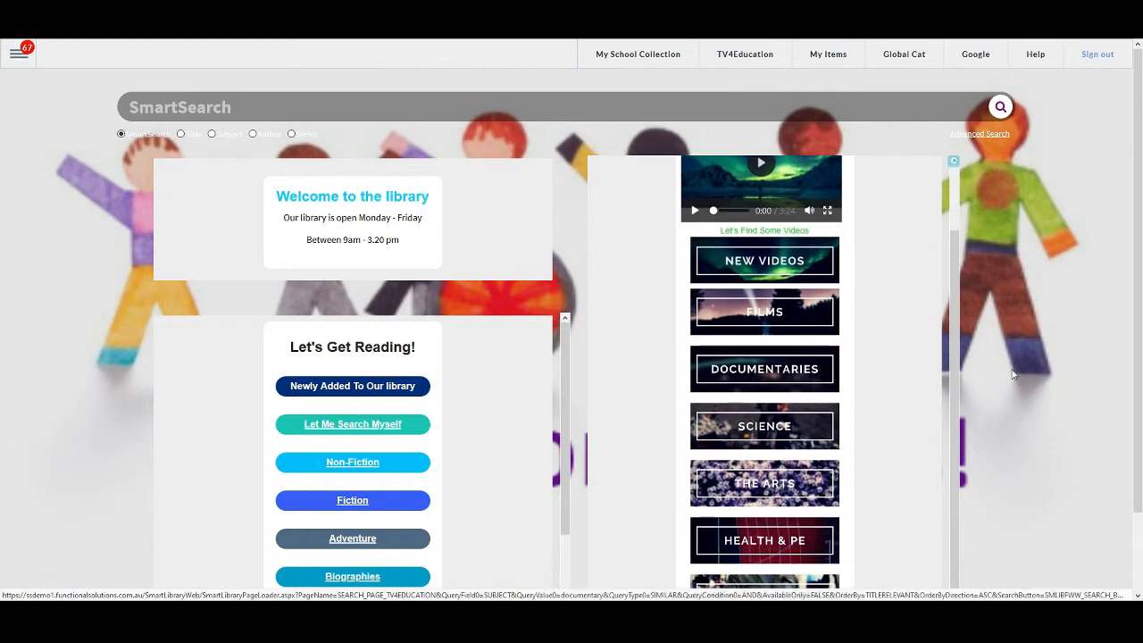
{"action": "scroll", "coordinate": [884, 414], "scroll_direction": "down", "scroll_amount": 1}
{"action": "scroll", "coordinate": [872, 416], "scroll_direction": "up", "scroll_amount": 1}
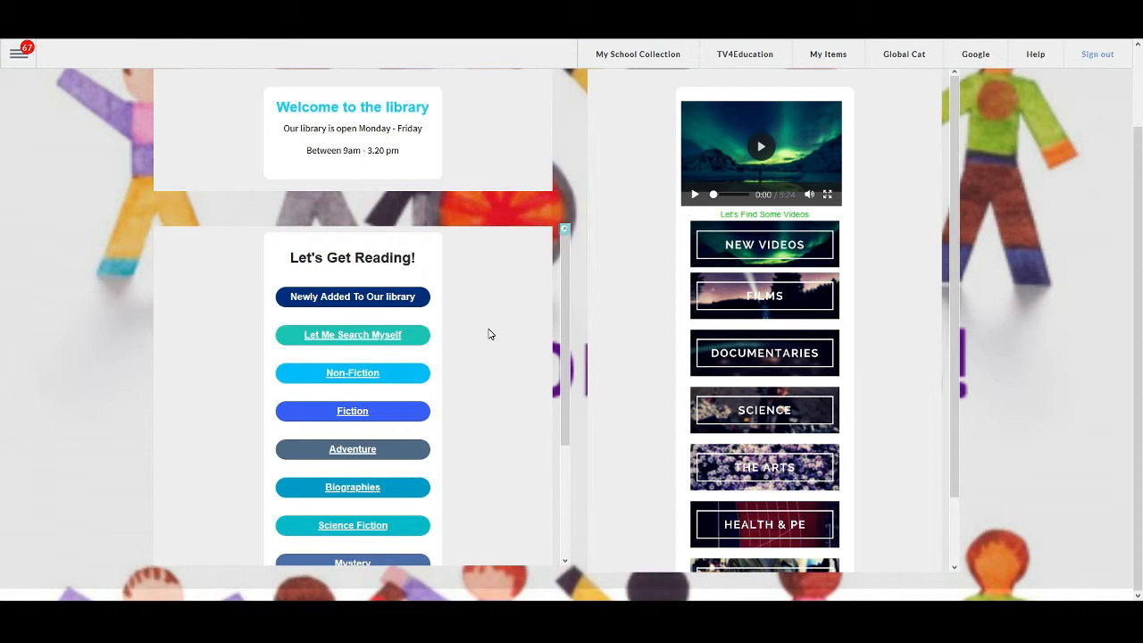
{"action": "scroll", "coordinate": [488, 334], "scroll_direction": "up", "scroll_amount": 2}
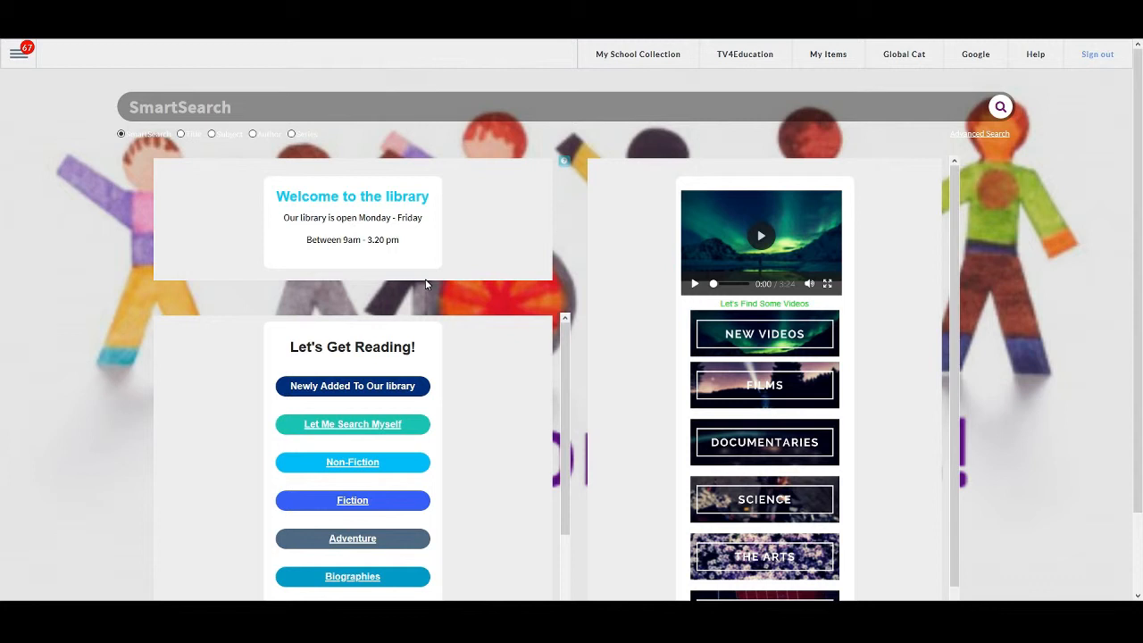
- Enter the homepage's page settings and open the settings of the "welcome and hours" PinUp Viewer
{"action": "left_click", "coordinate": [11, 55]}
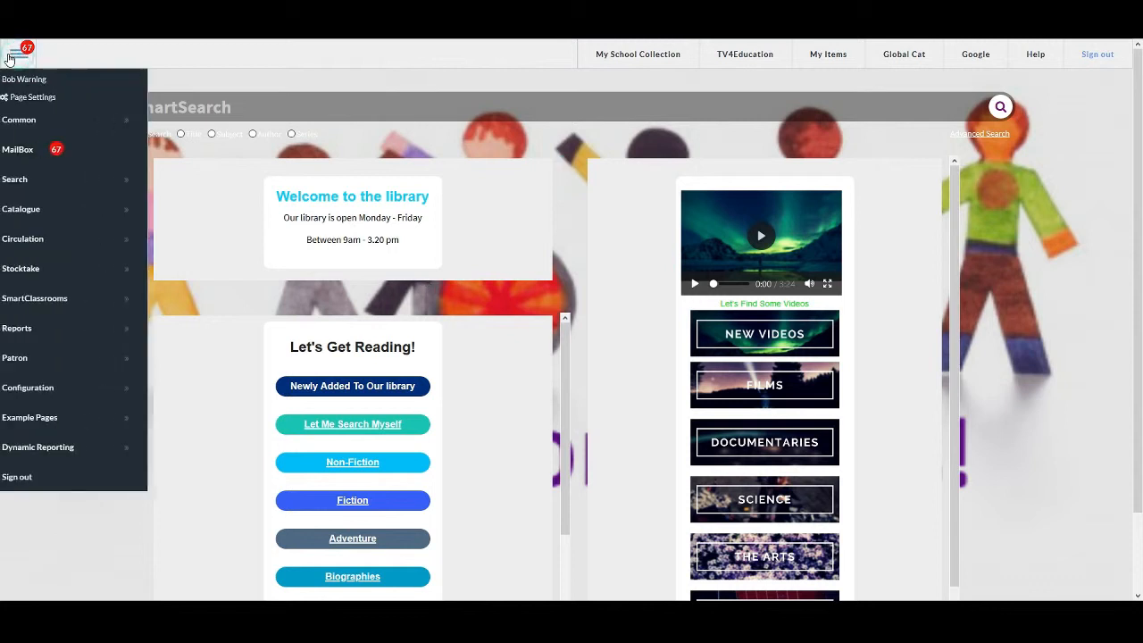
{"action": "left_click", "coordinate": [47, 98]}
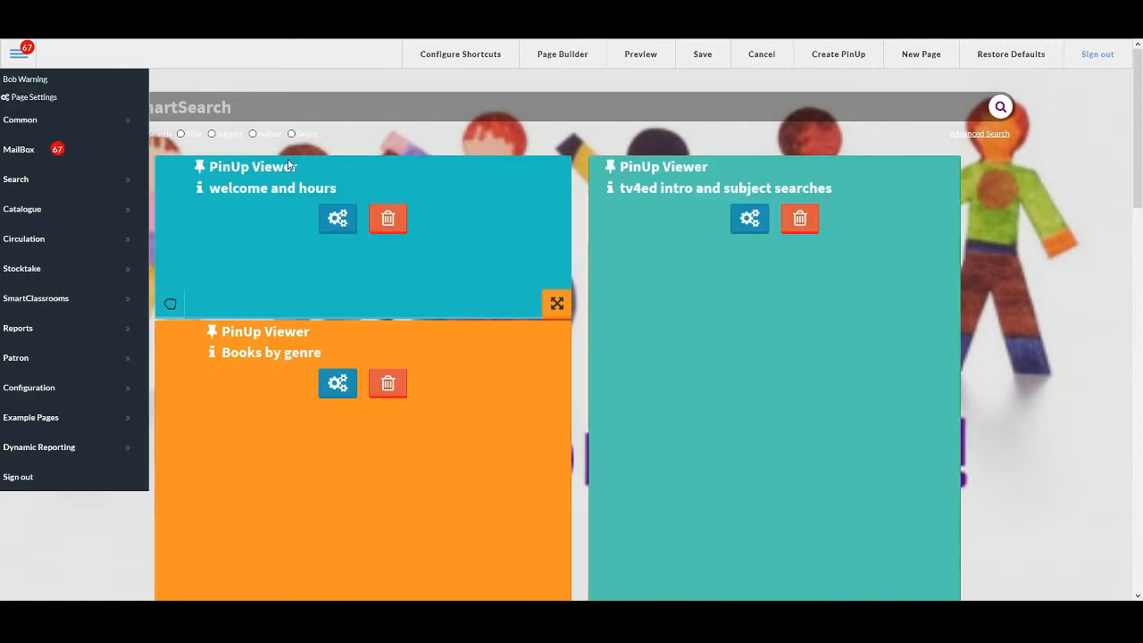
{"action": "left_click", "coordinate": [368, 145]}
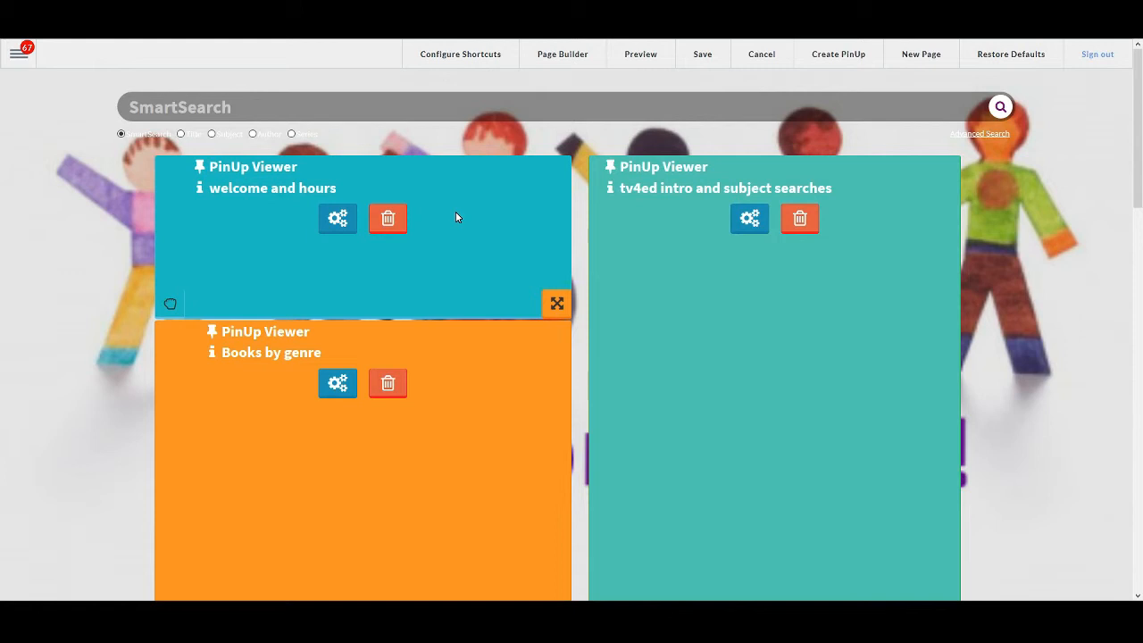
{"action": "left_click", "coordinate": [338, 219]}
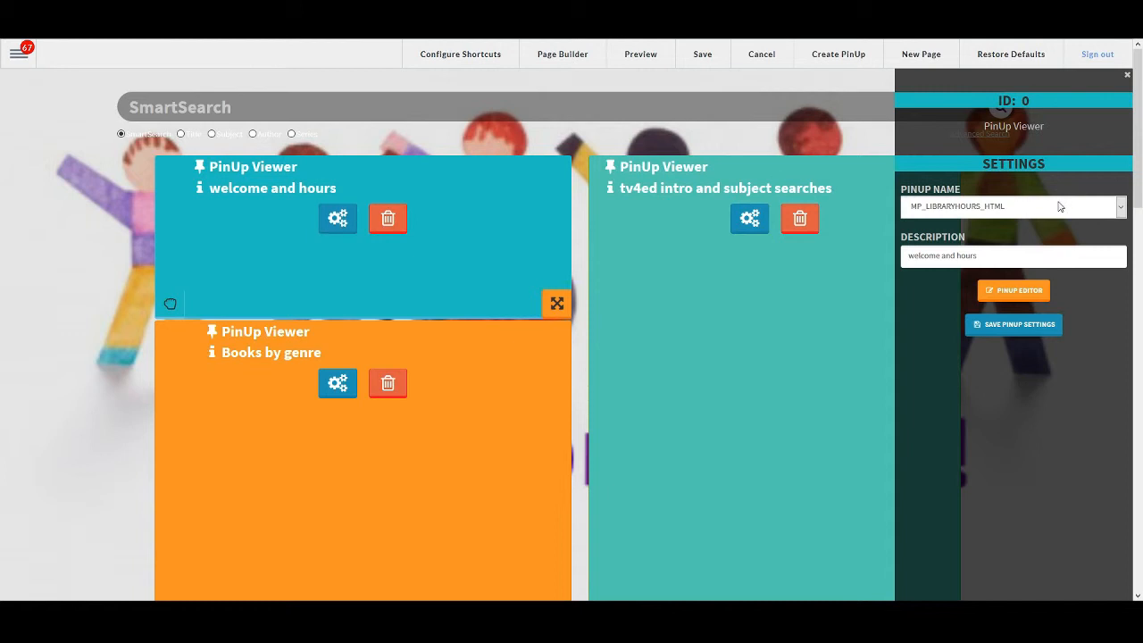
- Look through the PinUp names available for the "welcome and hours" viewer, keeping MP_LIBRARYHOURS_HTML selected
{"action": "left_click", "coordinate": [956, 210]}
{"action": "scroll", "coordinate": [986, 303], "scroll_direction": "down", "scroll_amount": 5}
{"action": "scroll", "coordinate": [991, 331], "scroll_direction": "down", "scroll_amount": 8}
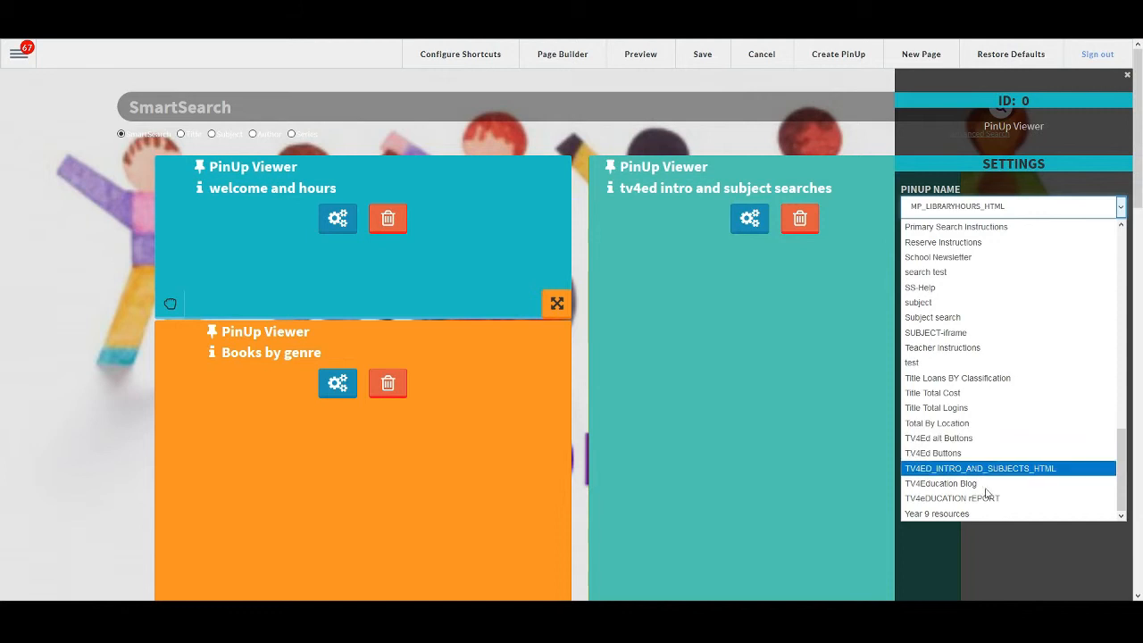
{"action": "scroll", "coordinate": [972, 446], "scroll_direction": "up", "scroll_amount": 10}
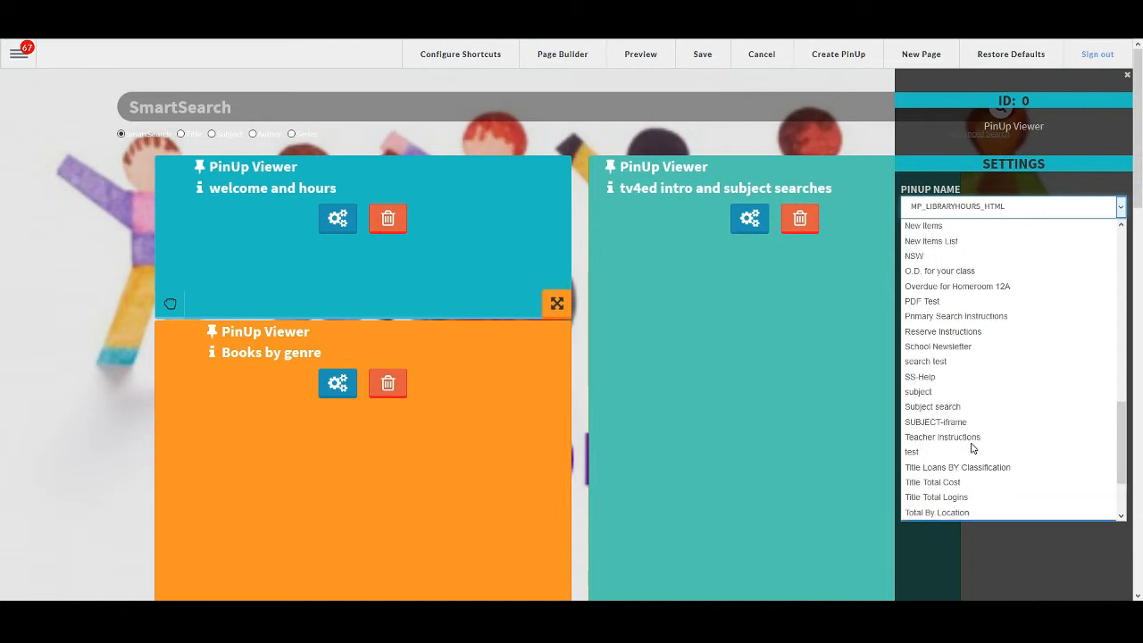
{"action": "left_click", "coordinate": [1024, 209]}
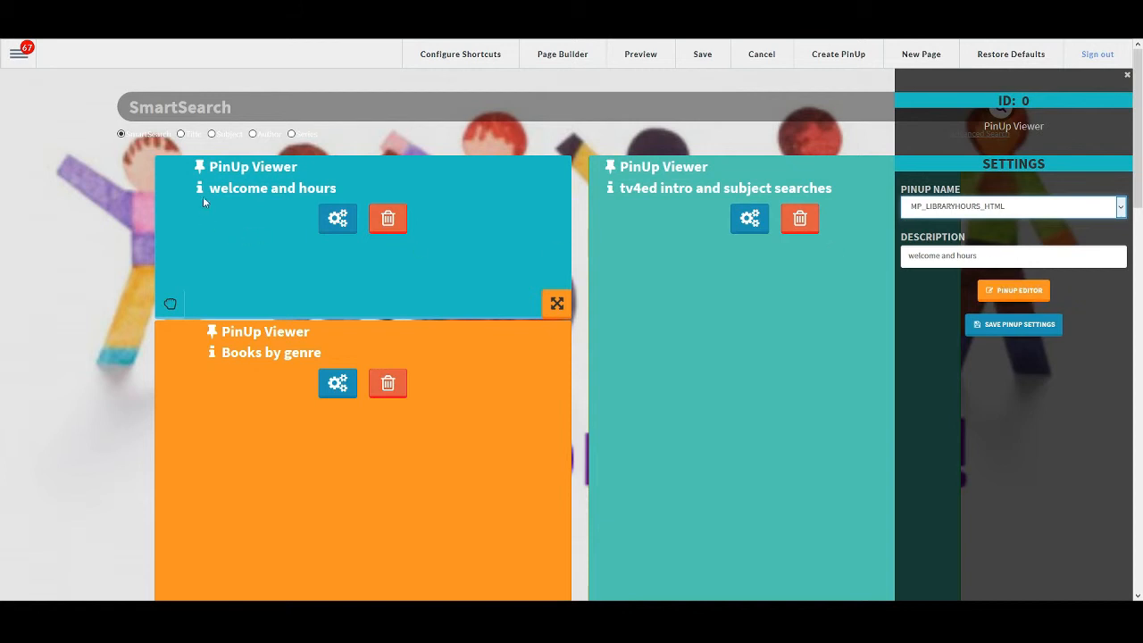
{"action": "mouse_move", "coordinate": [338, 189]}
{"action": "left_mouse_down"}
{"action": "mouse_move", "coordinate": [207, 190]}
{"action": "mouse_move", "coordinate": [337, 189]}
{"action": "left_mouse_up"}
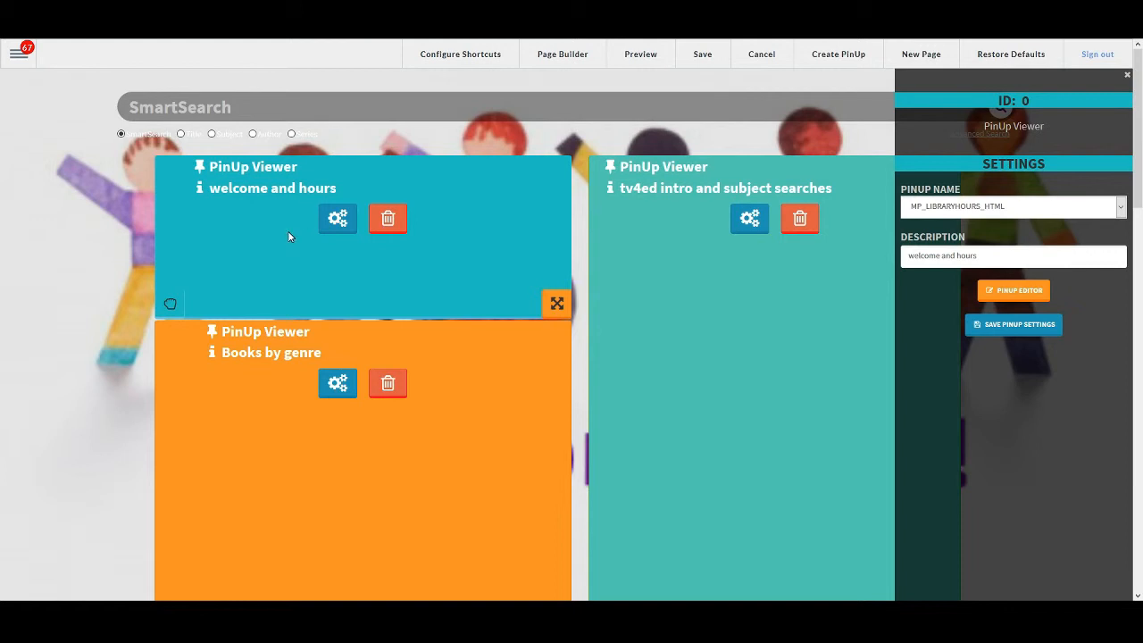
- Open the PinUp Editor for MP_LIBRARYHOURS_HTML and look through the list of existing PinUps
{"action": "left_click", "coordinate": [1007, 293]}
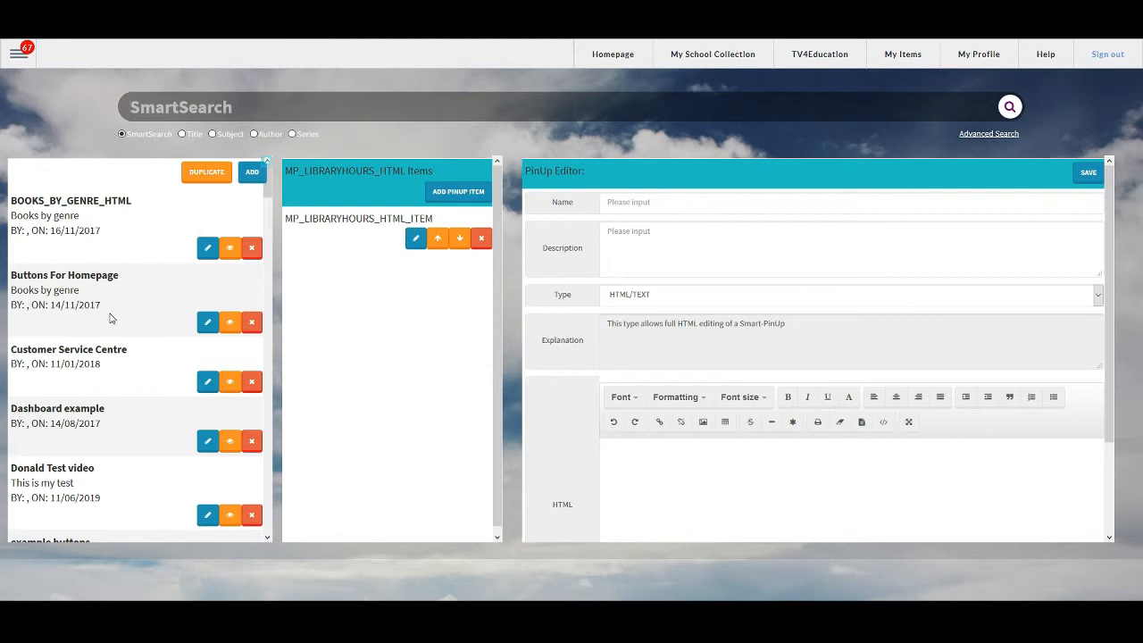
{"action": "scroll", "coordinate": [116, 294], "scroll_direction": "down", "scroll_amount": 4}
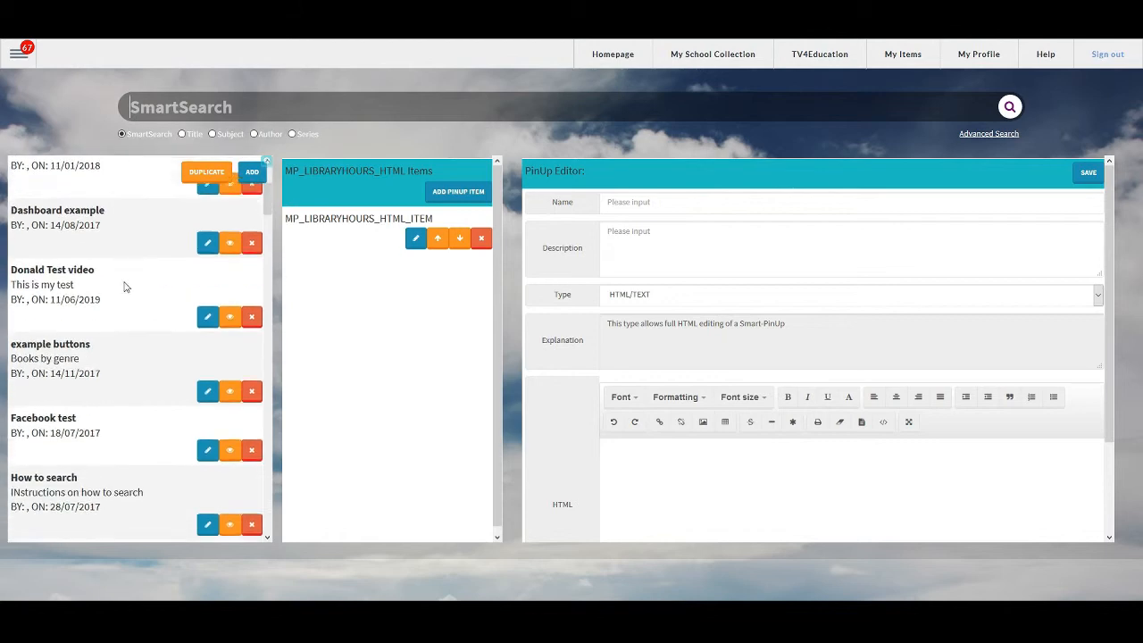
{"action": "scroll", "coordinate": [126, 290], "scroll_direction": "down", "scroll_amount": 6}
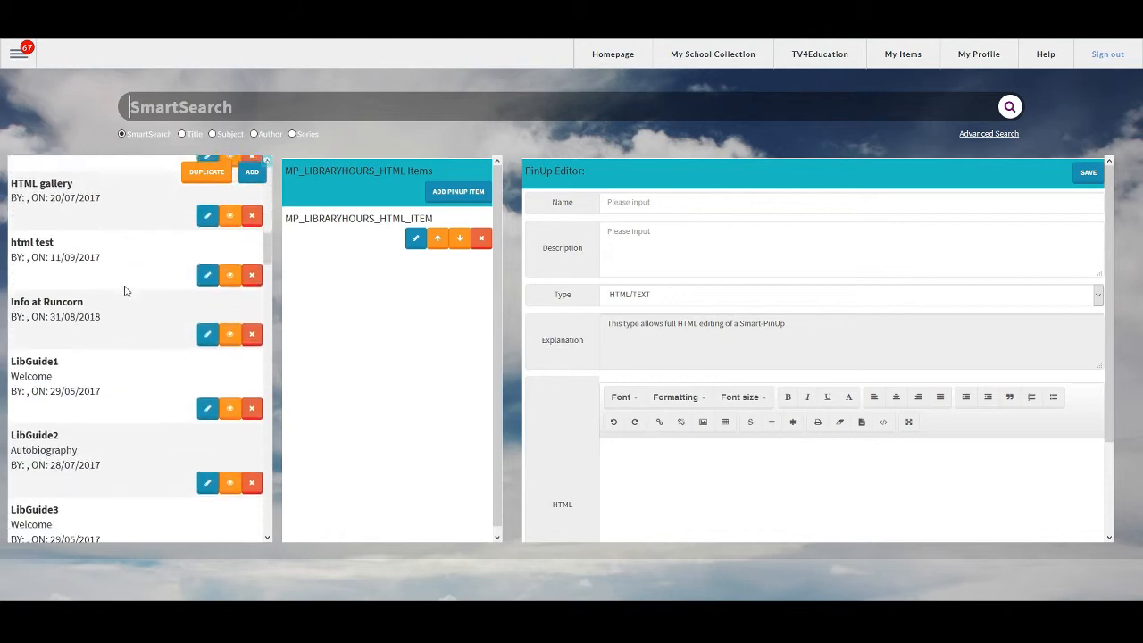
{"action": "scroll", "coordinate": [126, 290], "scroll_direction": "down", "scroll_amount": 4}
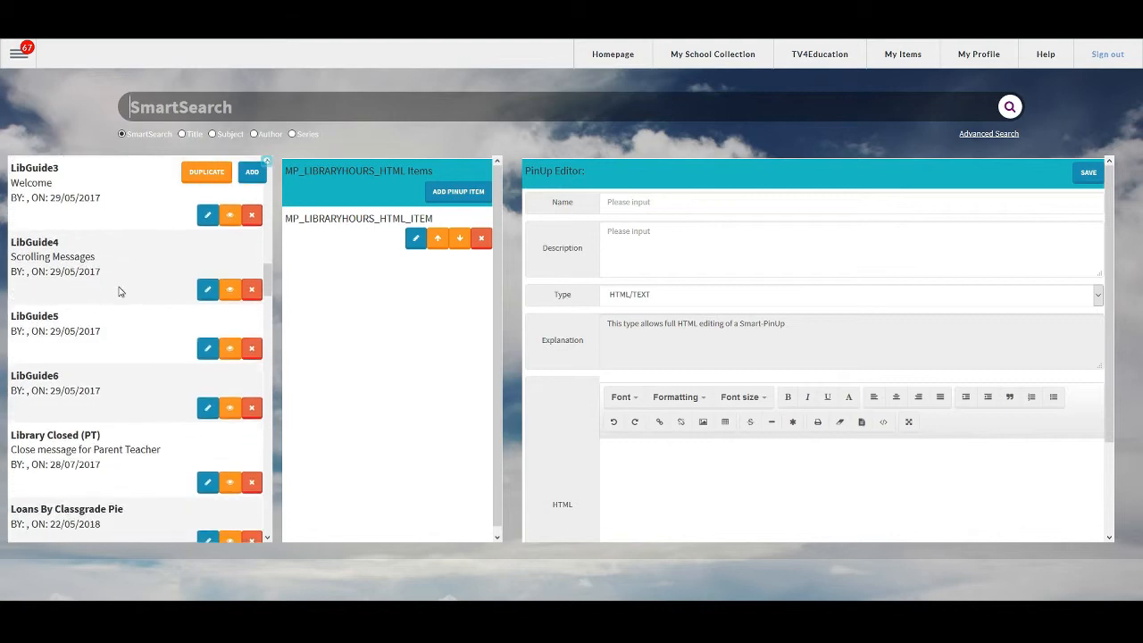
{"action": "scroll", "coordinate": [121, 291], "scroll_direction": "down", "scroll_amount": 4}
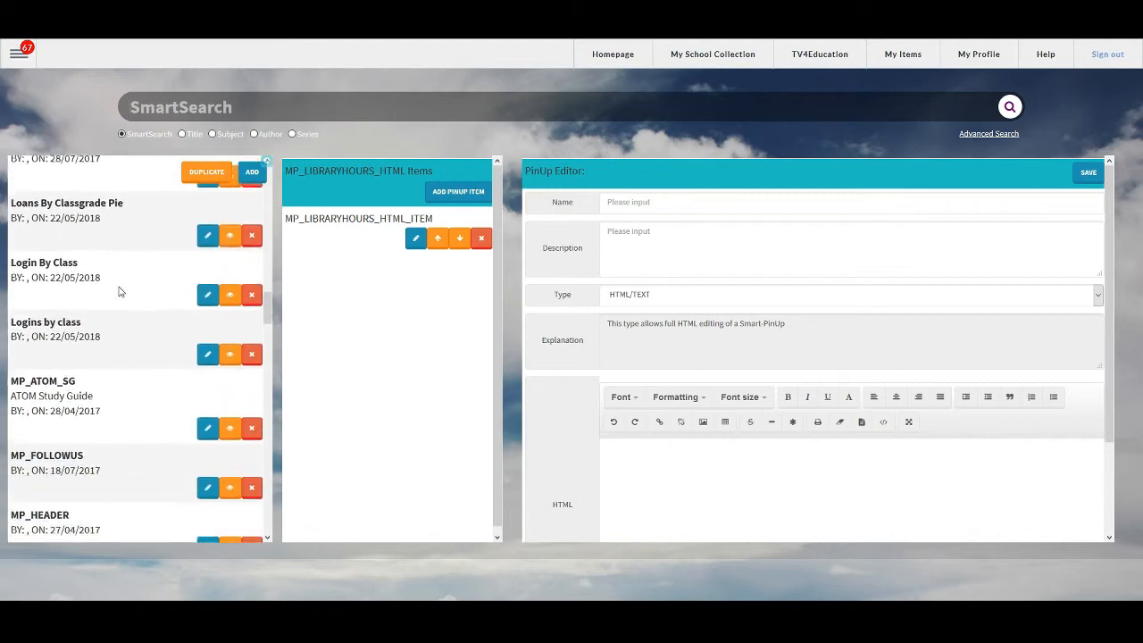
{"action": "scroll", "coordinate": [119, 291], "scroll_direction": "down", "scroll_amount": 4}
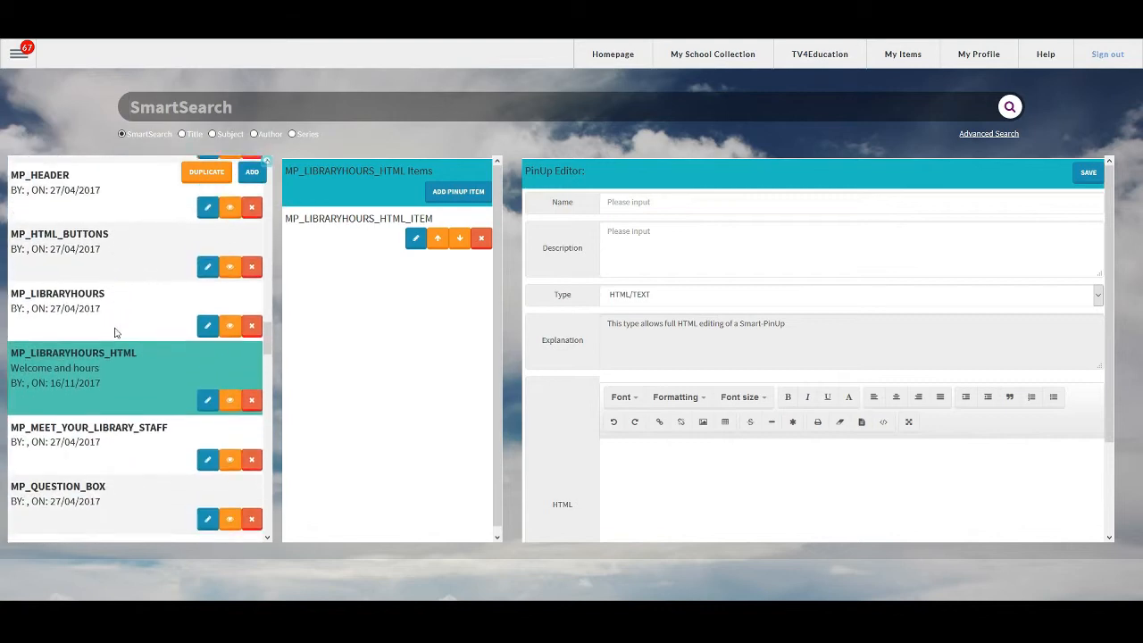
{"action": "scroll", "coordinate": [114, 334], "scroll_direction": "down", "scroll_amount": 4}
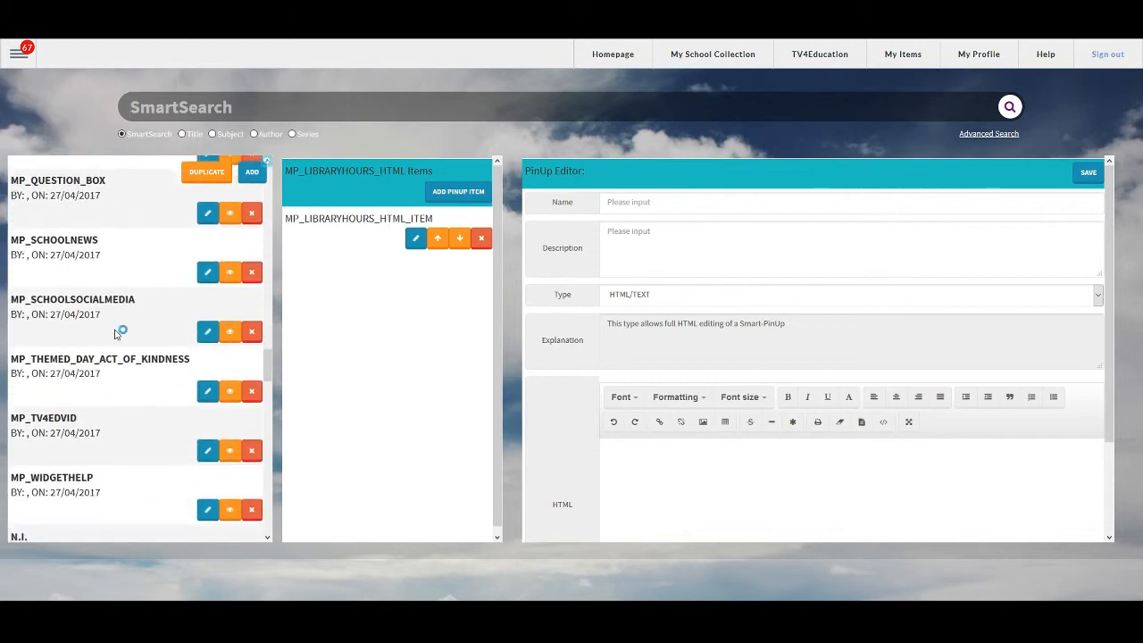
{"action": "scroll", "coordinate": [114, 334], "scroll_direction": "down", "scroll_amount": 4}
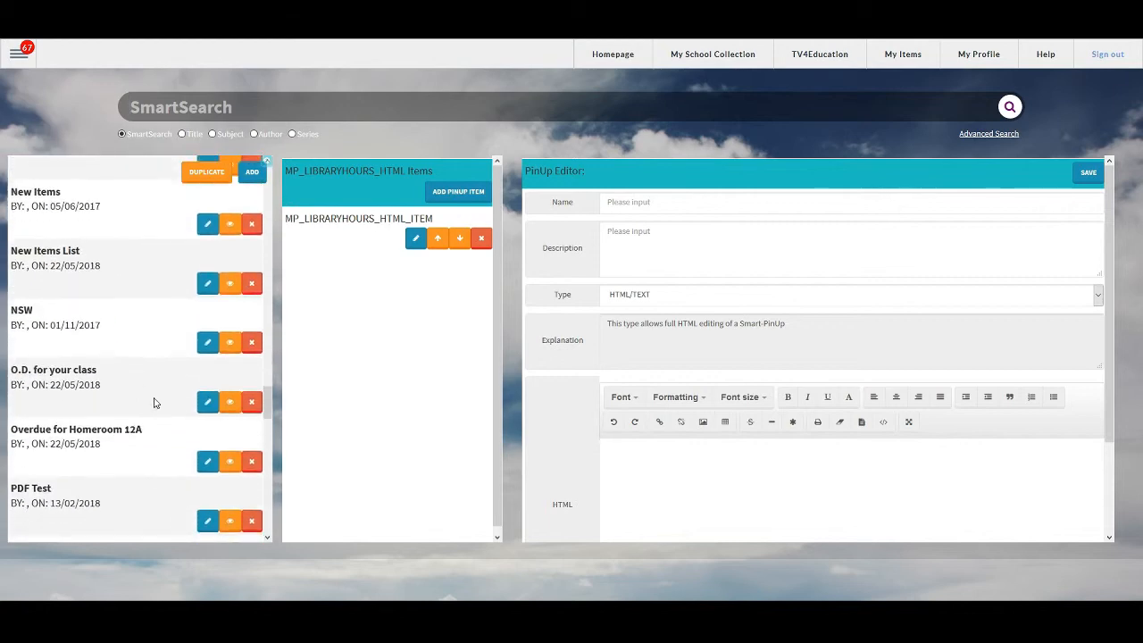
{"action": "scroll", "coordinate": [143, 393], "scroll_direction": "up", "scroll_amount": 4}
{"action": "scroll", "coordinate": [134, 385], "scroll_direction": "up", "scroll_amount": 7}
{"action": "scroll", "coordinate": [128, 373], "scroll_direction": "up", "scroll_amount": 15}
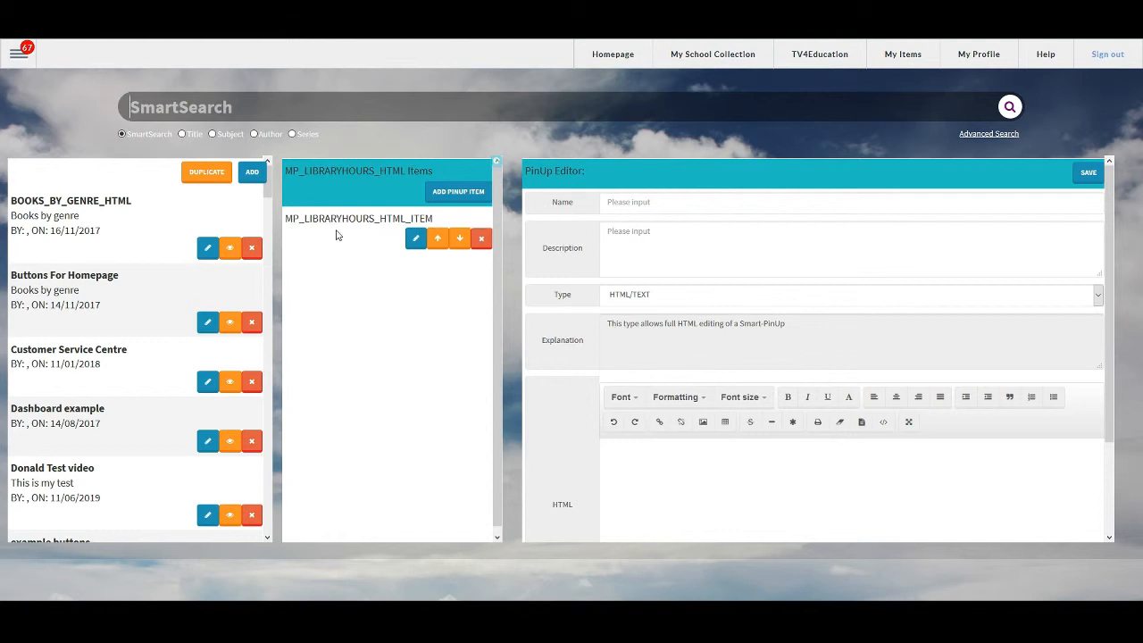
- Open MP_LIBRARYHOURS_HTML_ITEM for editing and review its fields and HTML content
{"action": "left_click", "coordinate": [416, 242]}
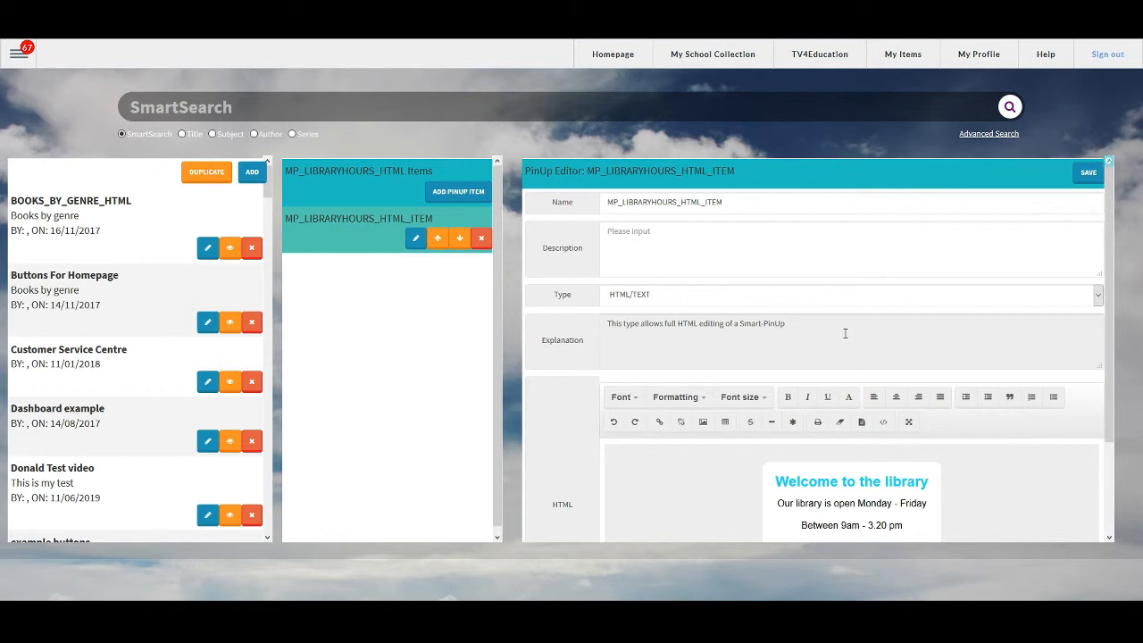
{"action": "scroll", "coordinate": [679, 357], "scroll_direction": "down", "scroll_amount": 1}
{"action": "scroll", "coordinate": [576, 398], "scroll_direction": "down", "scroll_amount": 1}
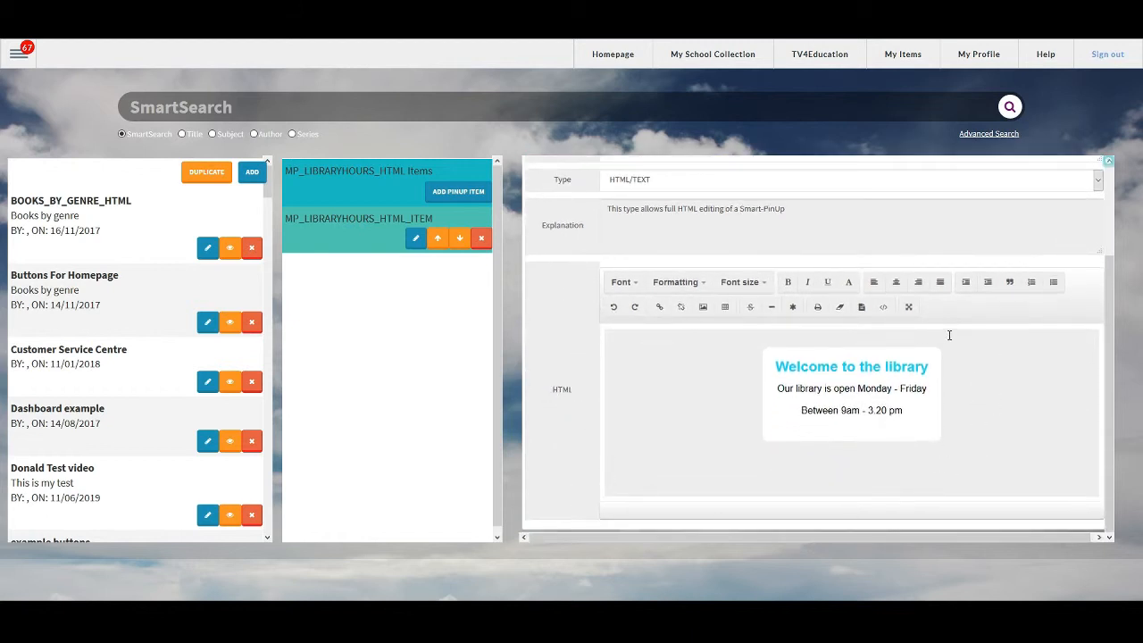
{"action": "scroll", "coordinate": [904, 399], "scroll_direction": "up", "scroll_amount": 2}
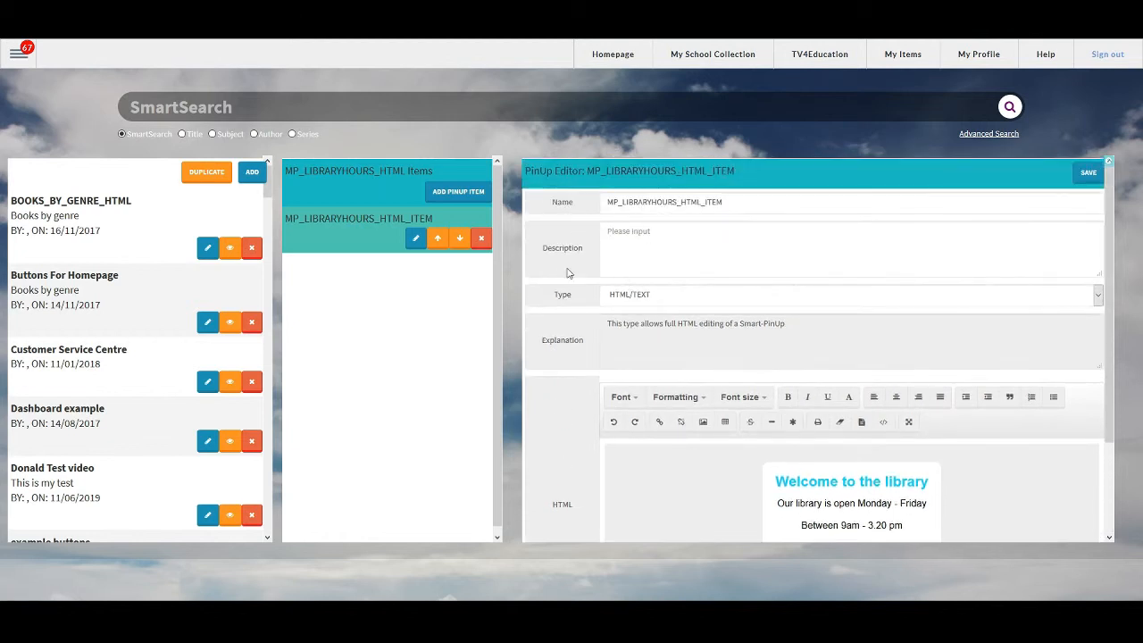
- Review the PinUp item's description field and available types, keeping HTML/TEXT as its type
{"action": "left_click", "coordinate": [637, 229]}
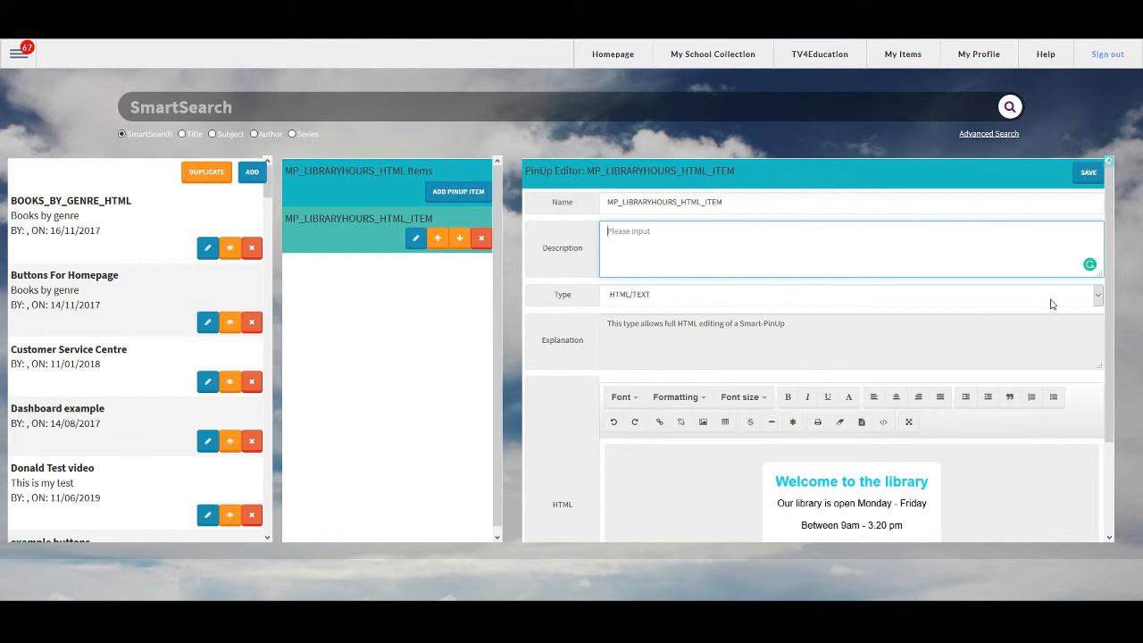
{"action": "left_click", "coordinate": [1098, 298]}
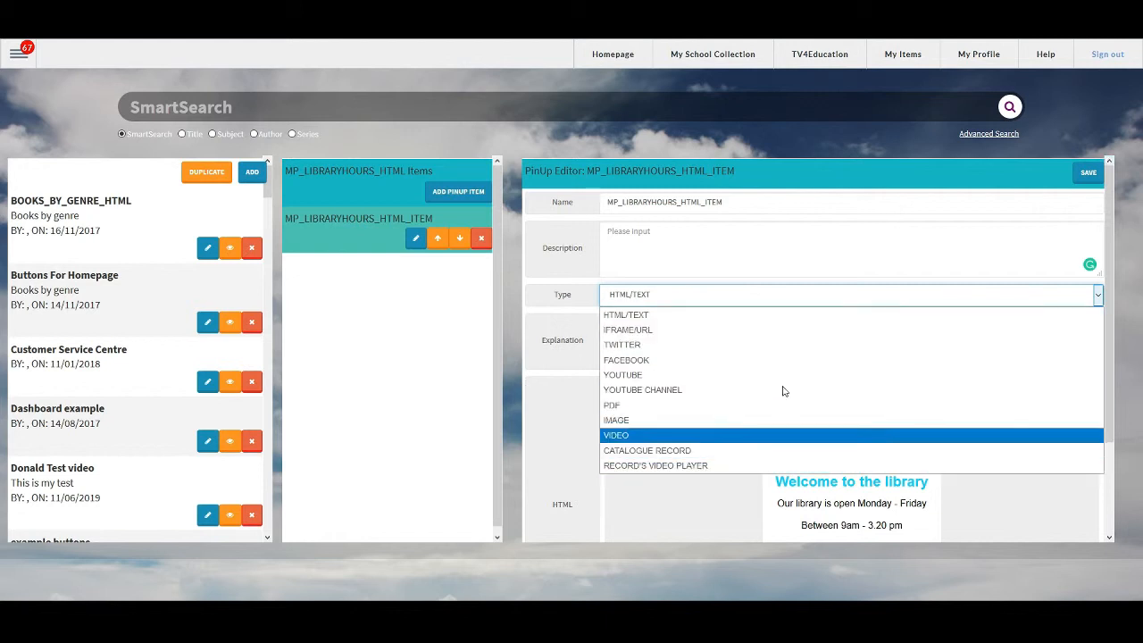
{"action": "left_click", "coordinate": [680, 296]}
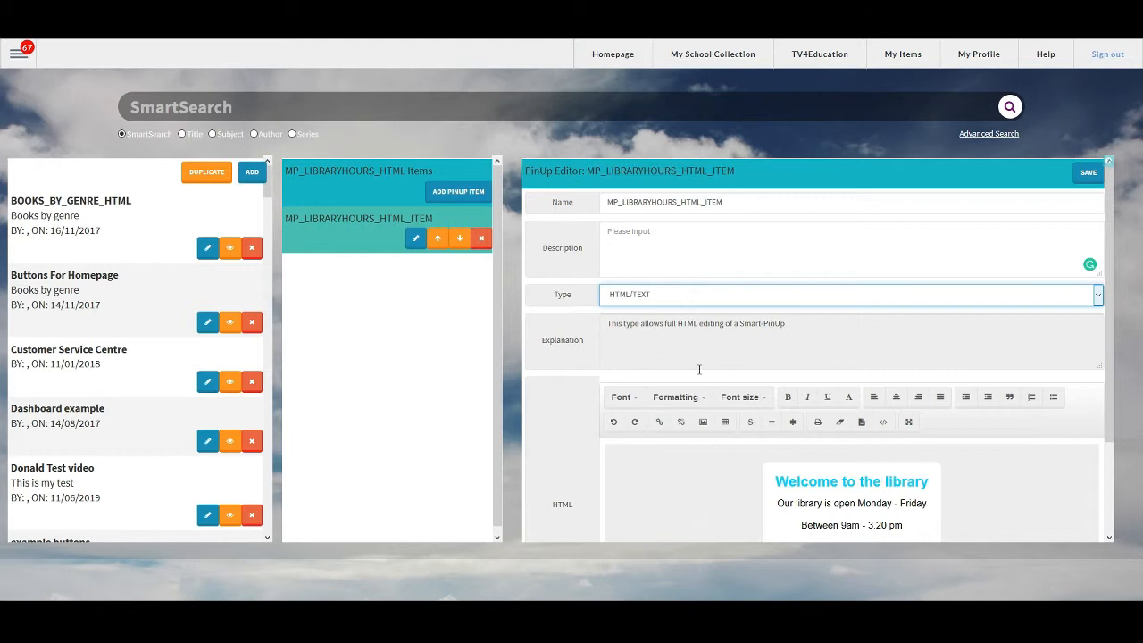
- Change the library's closing time in the item's HTML content to 2 pm
{"action": "scroll", "coordinate": [692, 376], "scroll_direction": "down", "scroll_amount": 2}
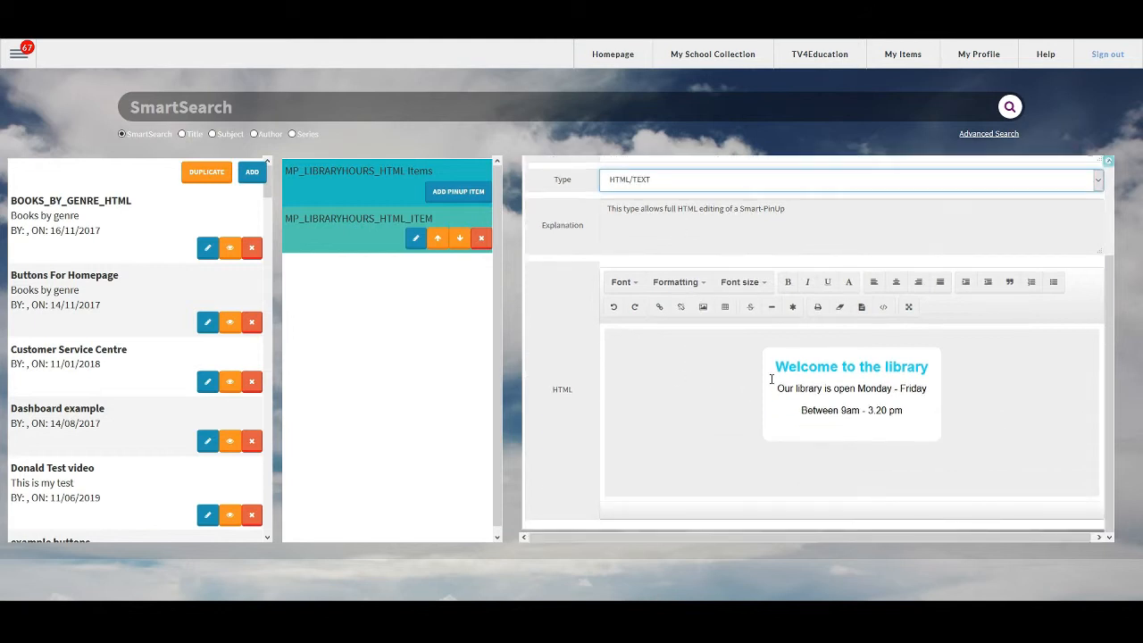
{"action": "left_click", "coordinate": [888, 410]}
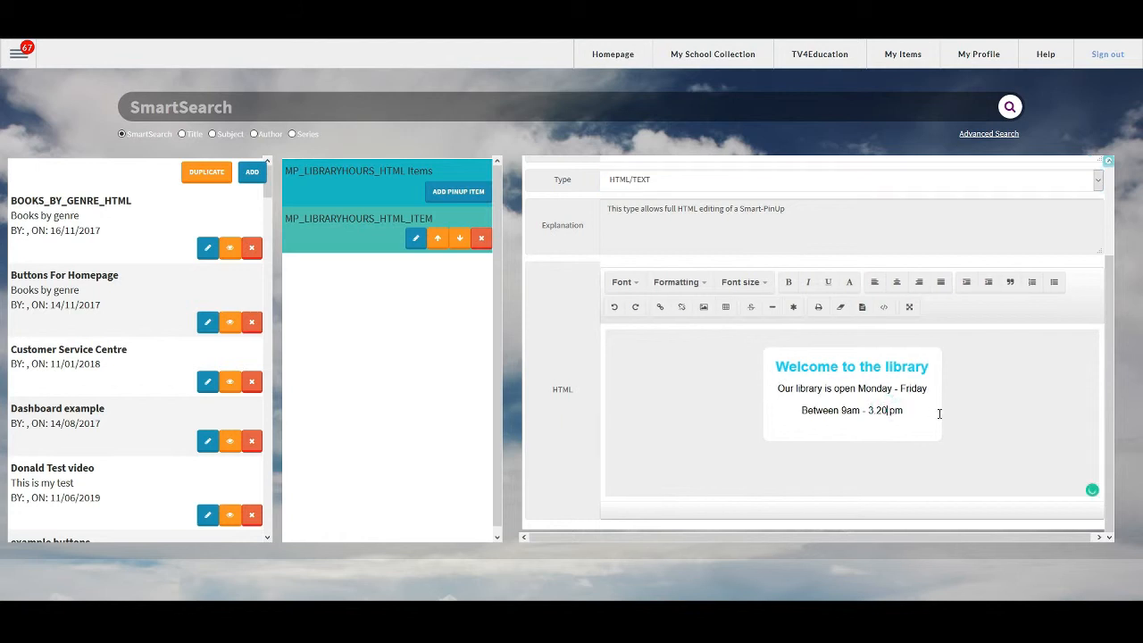
{"action": "key", "text": "BackSpace"}
{"action": "key", "text": "BackSpace"}
{"action": "key", "text": "BackSpace"}
{"action": "key", "text": "BackSpace"}
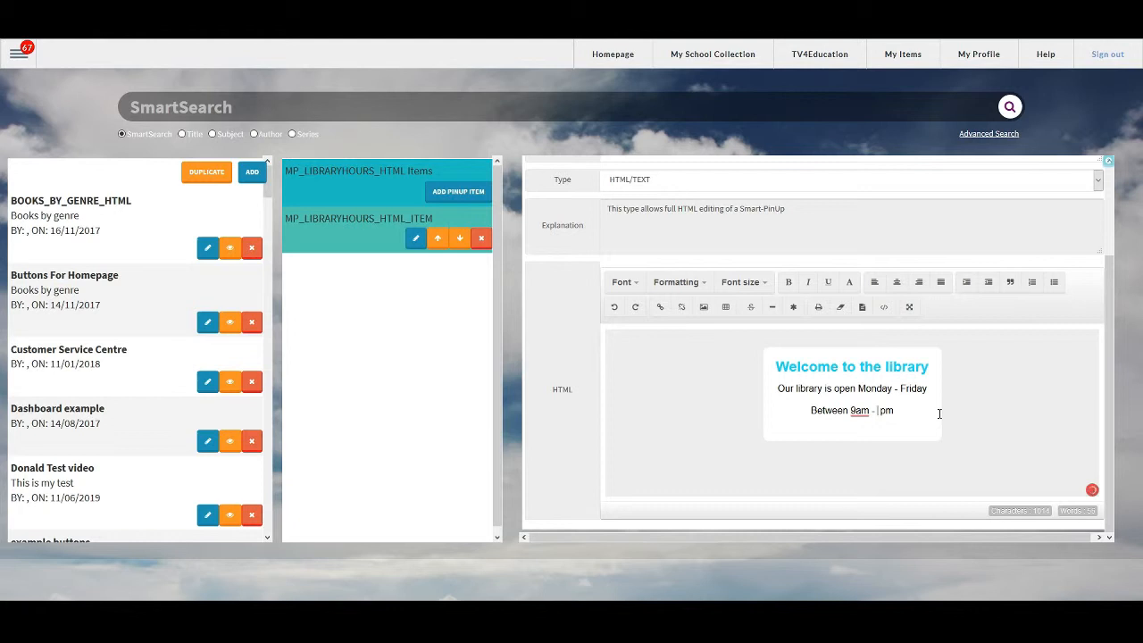
{"action": "type", "text": "2"}
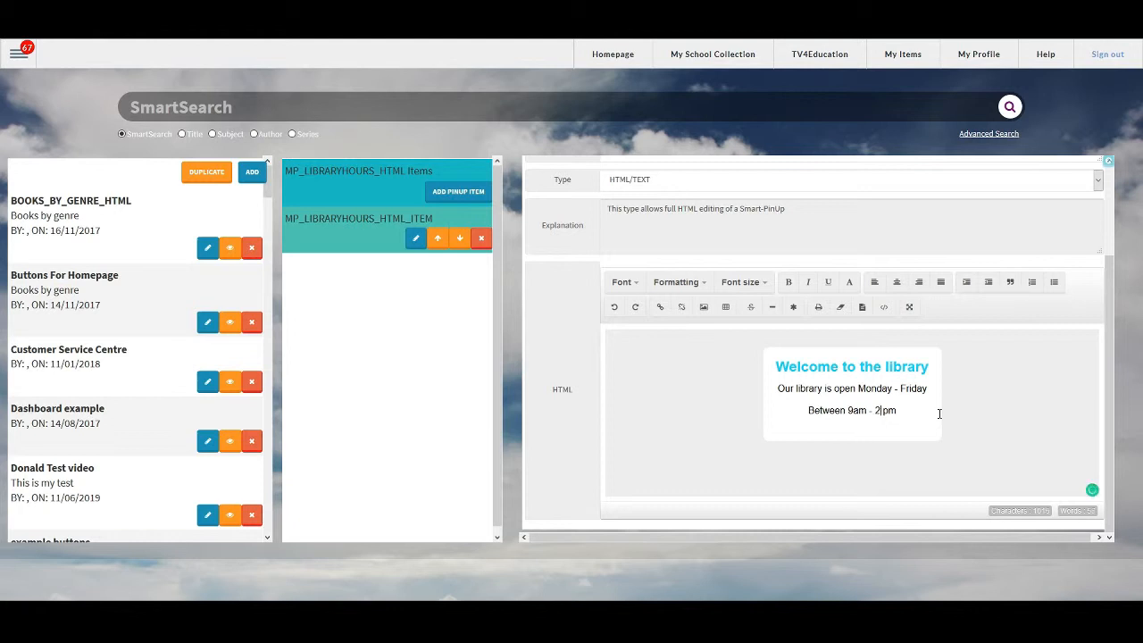
- Set the library's closing time to 2.30 pm and change the first opening day to Tuesday in the HTML content
{"action": "type", "text": ".30"}
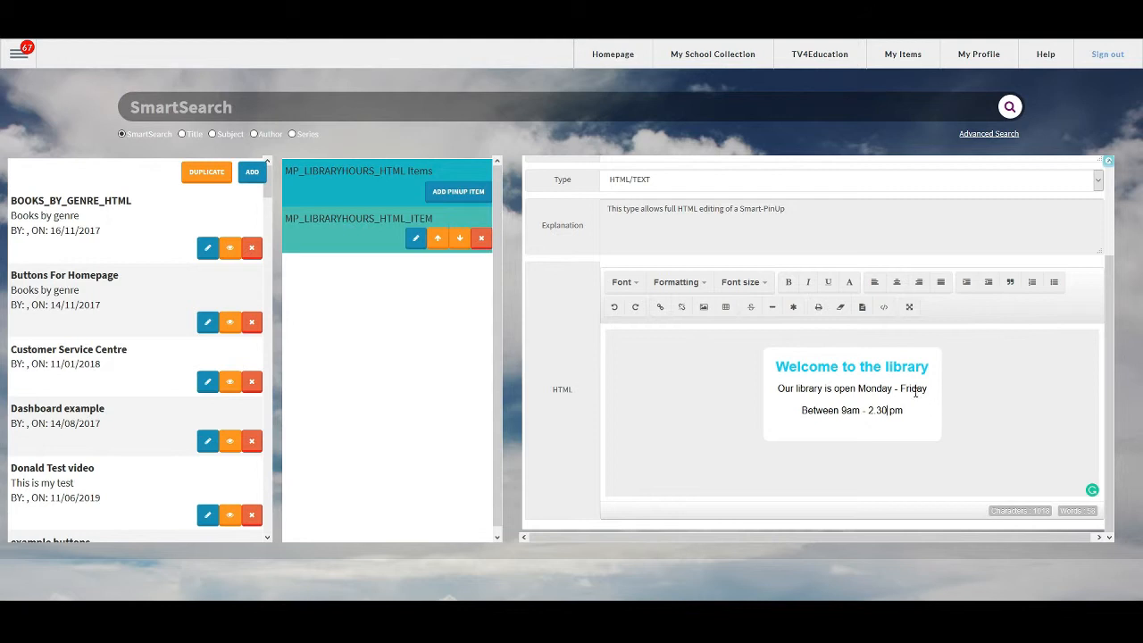
{"action": "left_click", "coordinate": [926, 390]}
{"action": "key", "text": "Left"}
{"action": "key", "text": "BackSpace"}
{"action": "key", "text": "BackSpace"}
{"action": "key", "text": "BackSpace"}
{"action": "key", "text": "BackSpace"}
{"action": "key", "text": "BackSpace"}
{"action": "key", "text": "BackSpace"}
{"action": "key", "text": "BackSpace"}
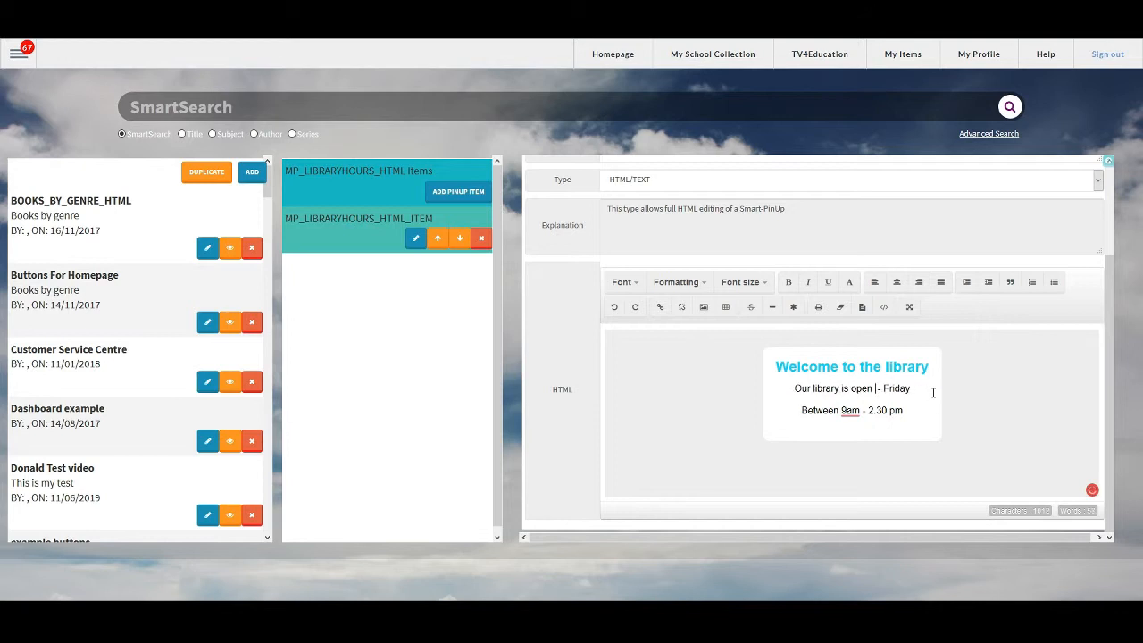
{"action": "type", "text": "Tuesday"}
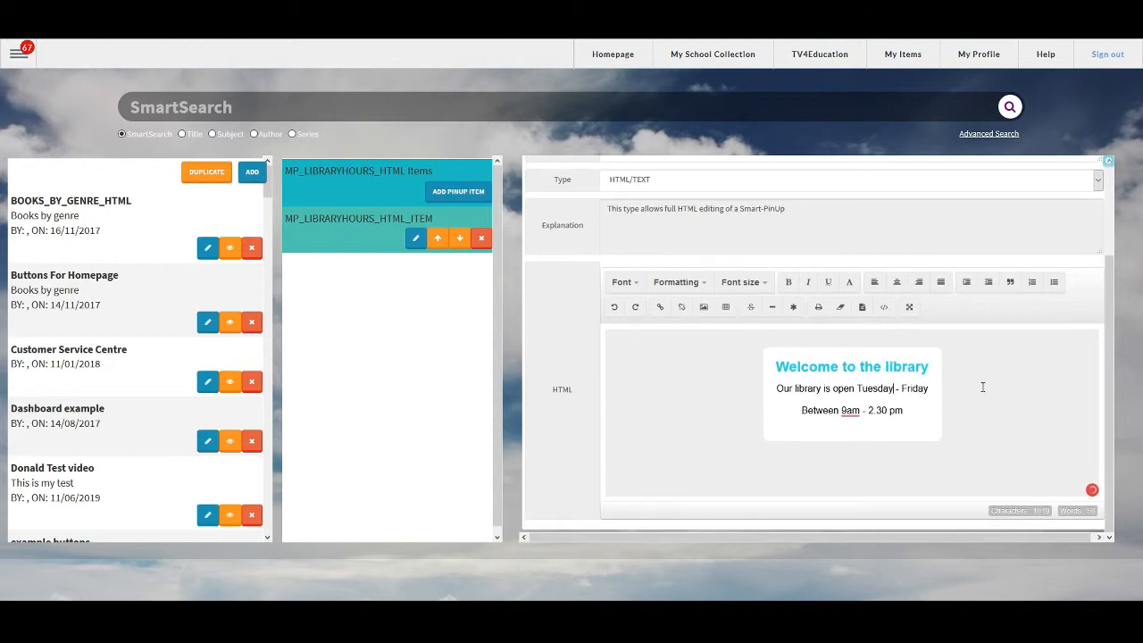
- Save the PinUp item and the page configuration, then refresh the homepage to check the opening hours text
{"action": "scroll", "coordinate": [982, 387], "scroll_direction": "up", "scroll_amount": 2}
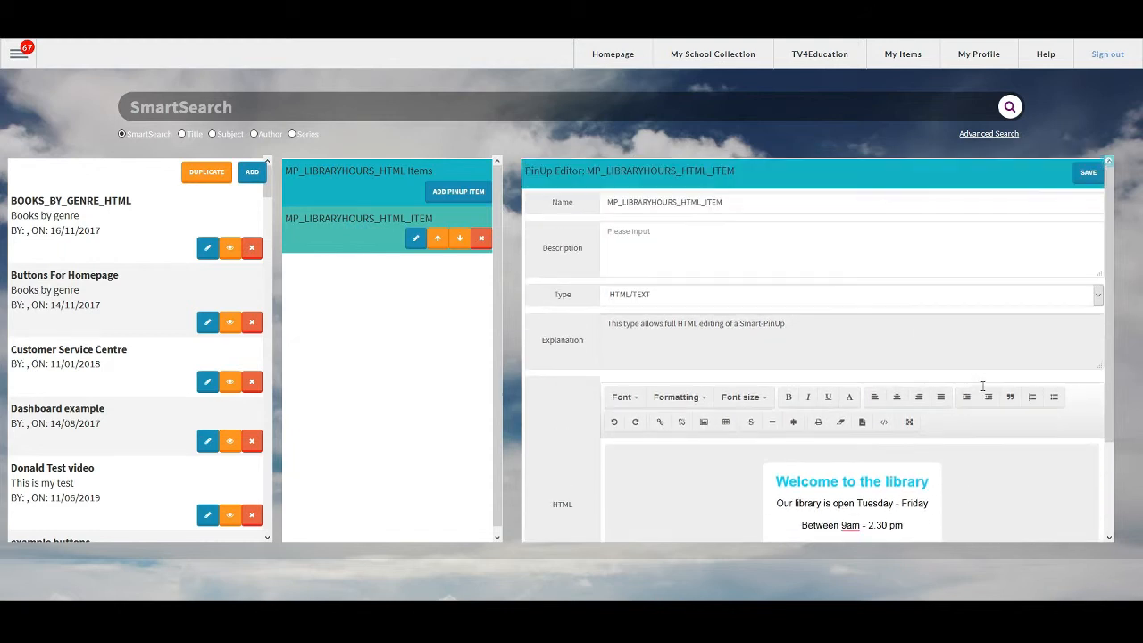
{"action": "left_click", "coordinate": [1094, 174]}
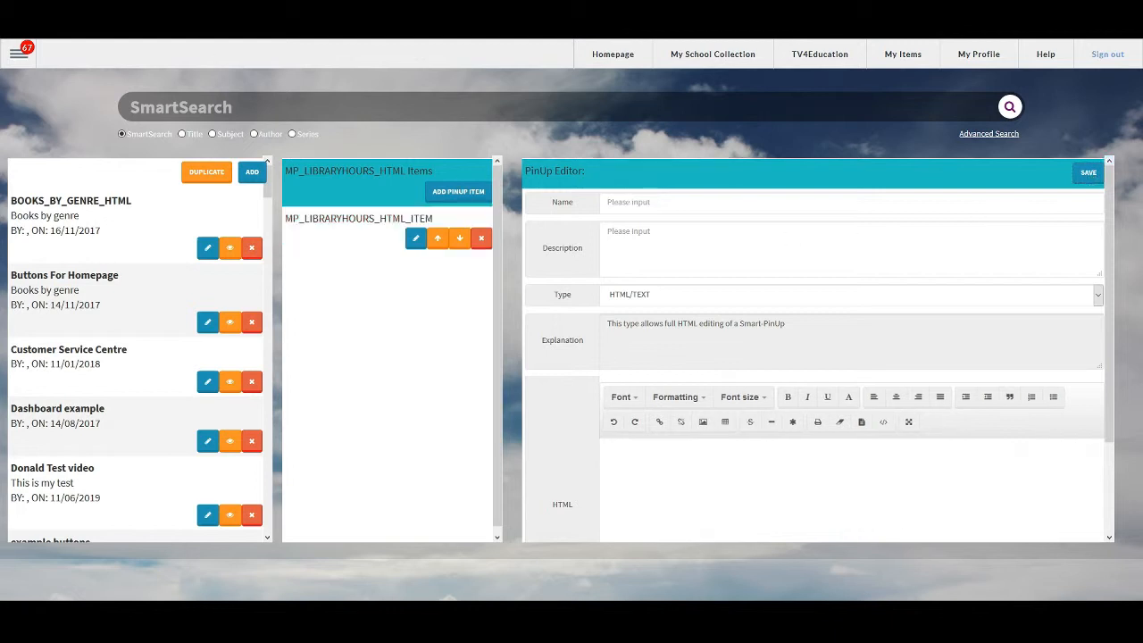
{"action": "left_click", "coordinate": [1109, 162]}
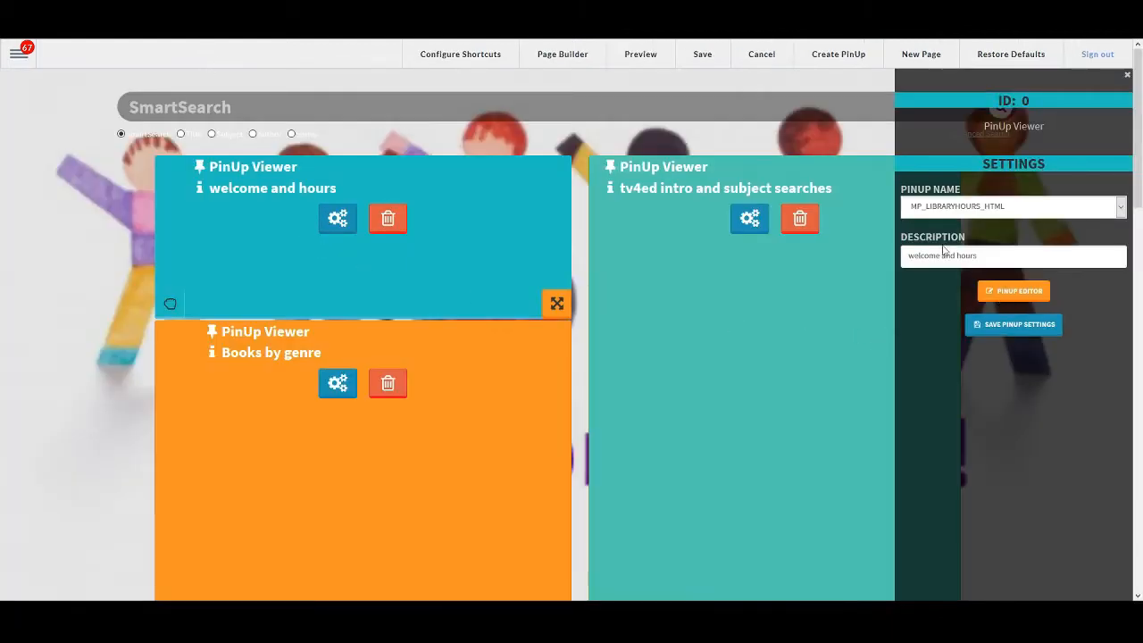
{"action": "left_click", "coordinate": [705, 55]}
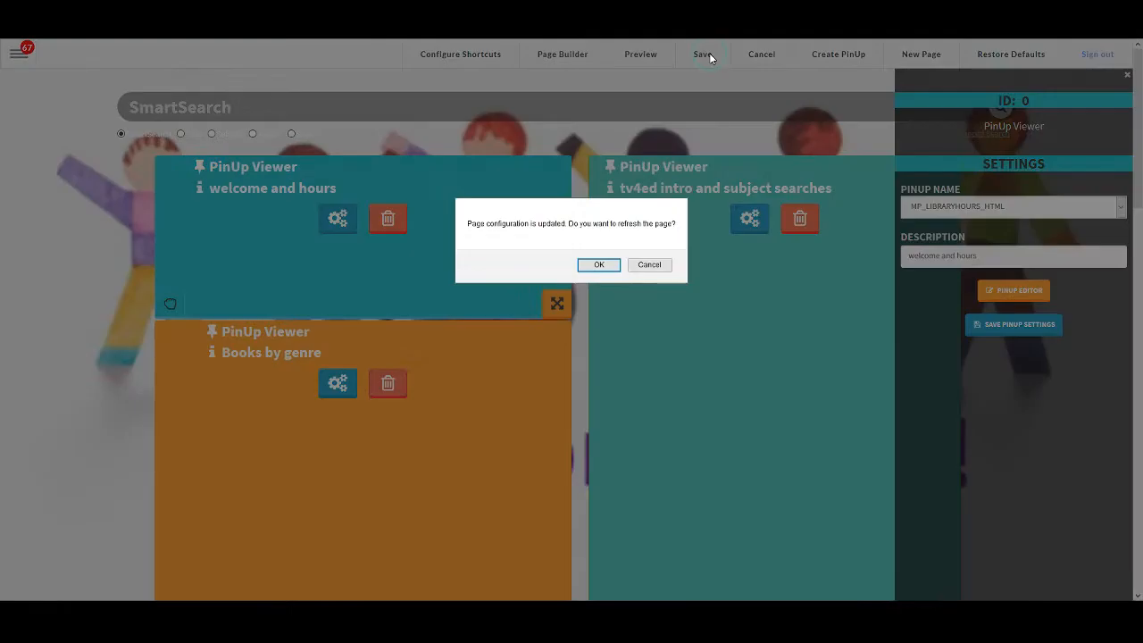
{"action": "left_click", "coordinate": [602, 267]}
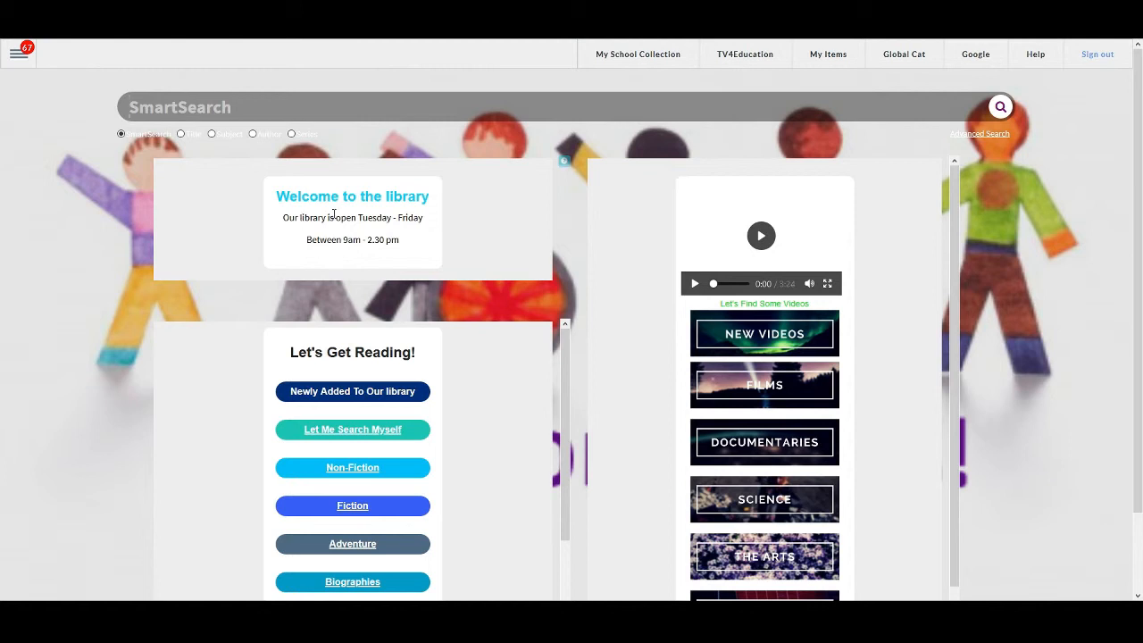
{"action": "left_click_drag", "start_coordinate": [288, 219], "coordinate": [400, 239]}
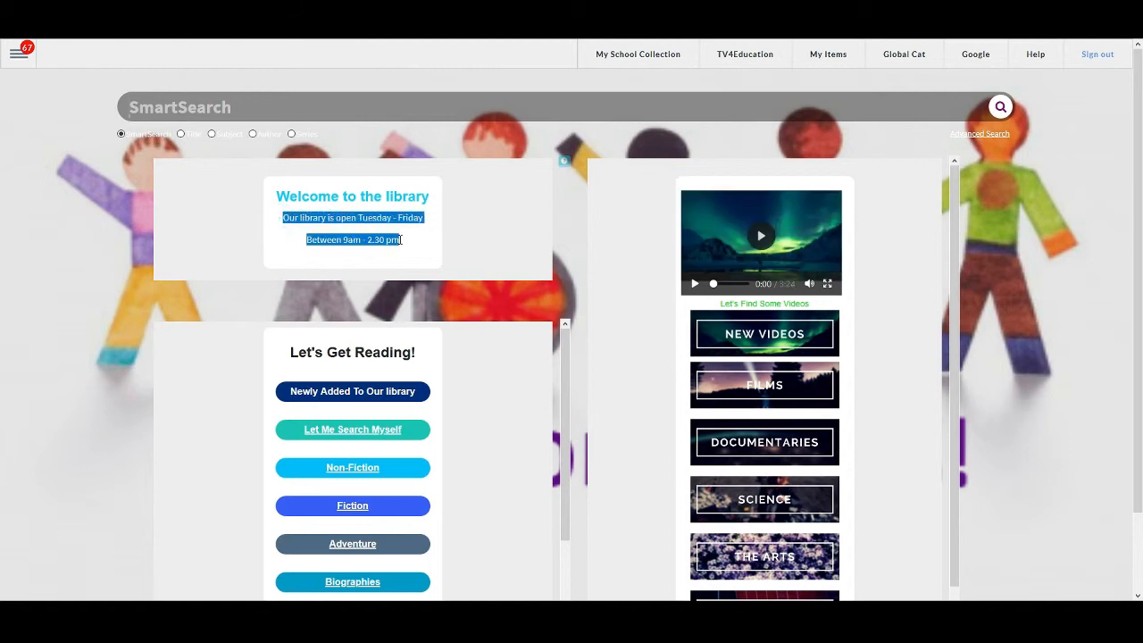
{"action": "left_click", "coordinate": [400, 239]}
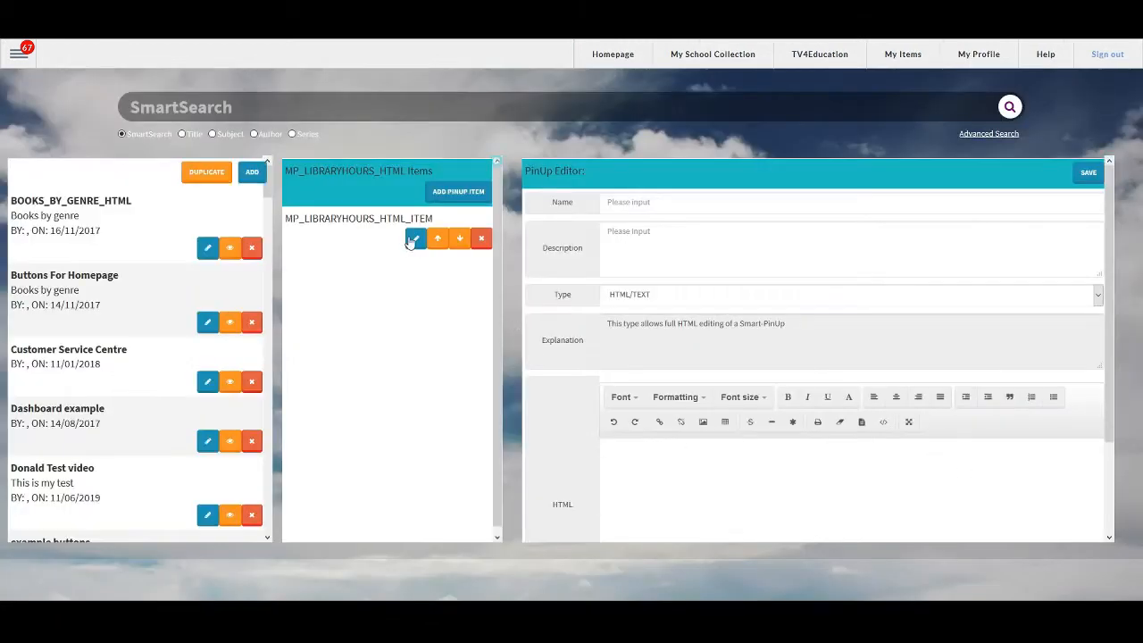
- Reopen MP_LIBRARYHOURS_HTML_ITEM for editing and select its opening hours text for review
{"action": "left_click", "coordinate": [412, 241]}
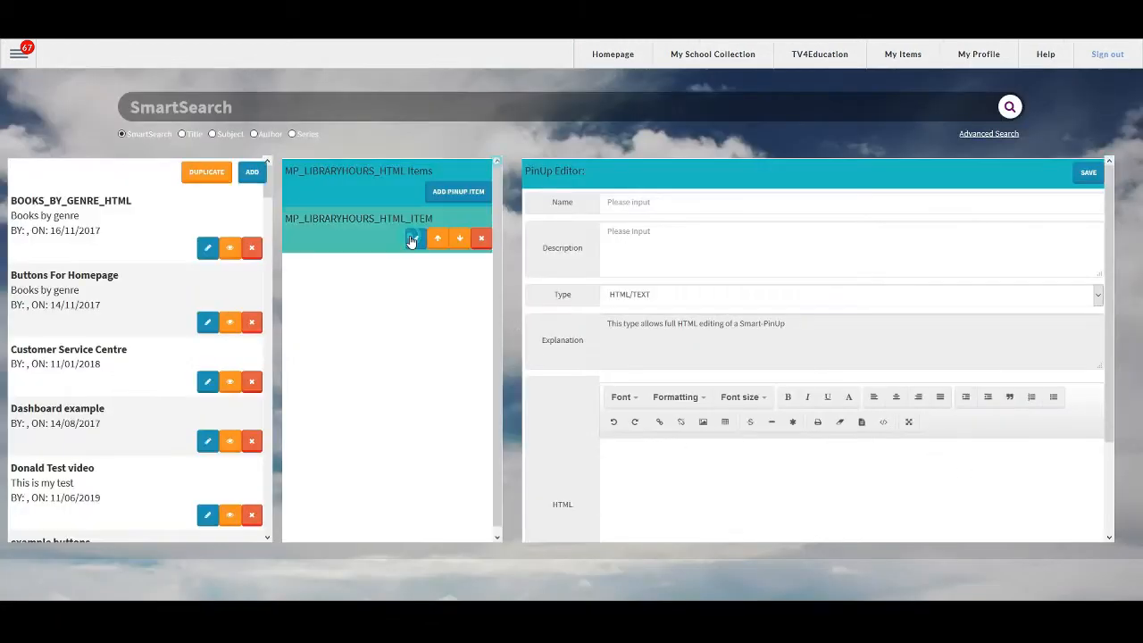
{"action": "scroll", "coordinate": [907, 460], "scroll_direction": "down", "scroll_amount": 1}
{"action": "left_click_drag", "start_coordinate": [908, 460], "coordinate": [783, 437]}
{"action": "scroll", "coordinate": [908, 453], "scroll_direction": "up", "scroll_amount": 1}
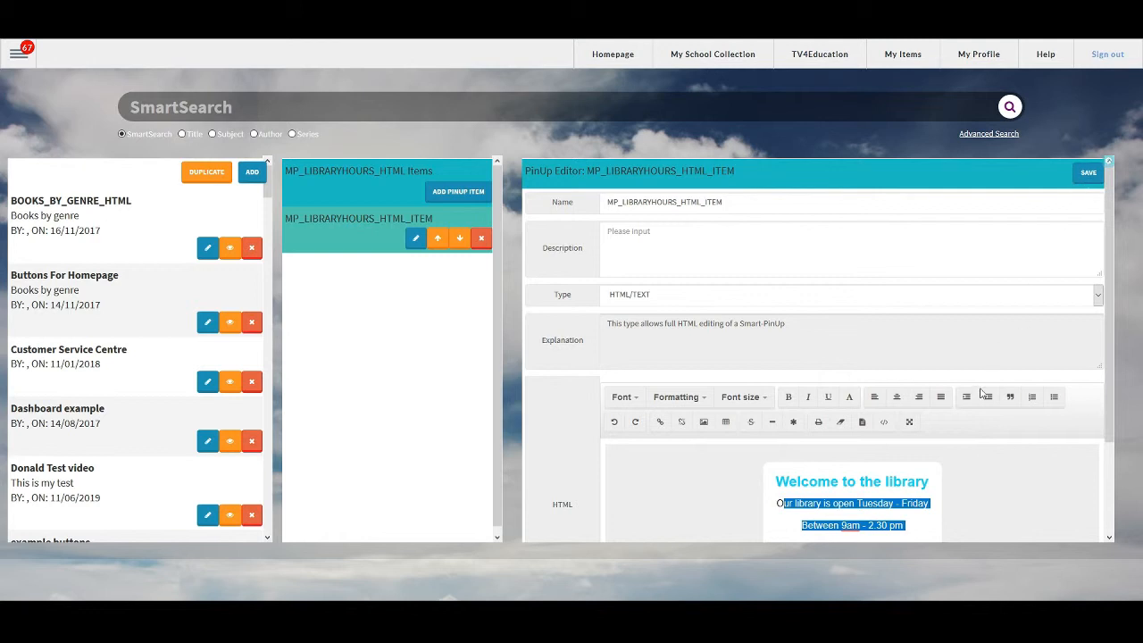
- Change the text colour of the "Welcome to the library" heading to a muted red
{"action": "left_click", "coordinate": [930, 482]}
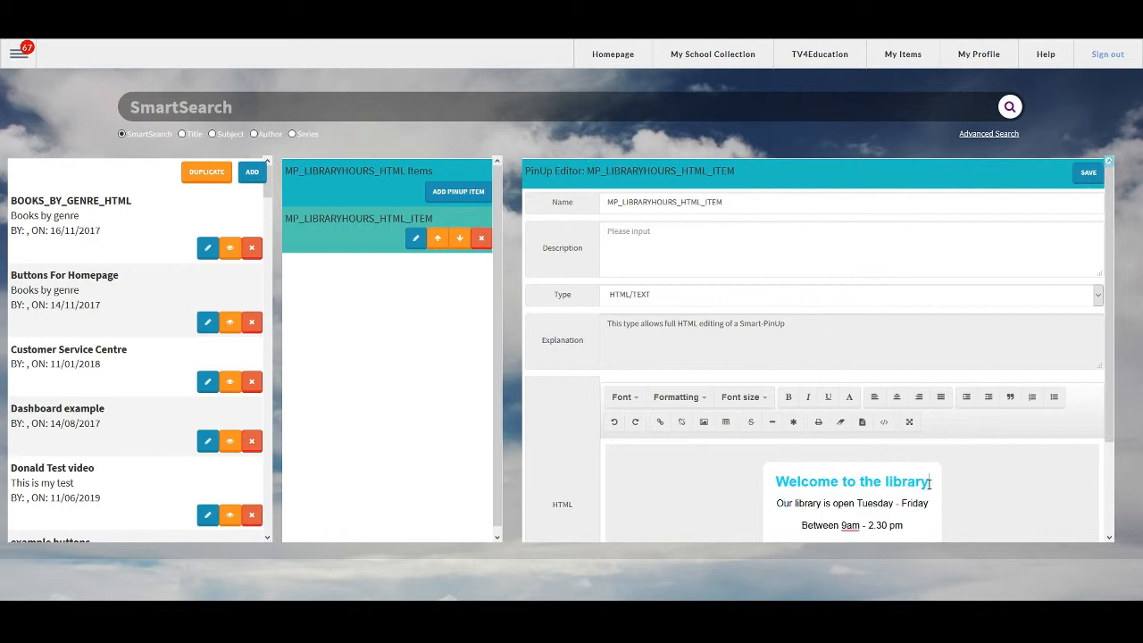
{"action": "left_click_drag", "start_coordinate": [930, 482], "coordinate": [774, 482]}
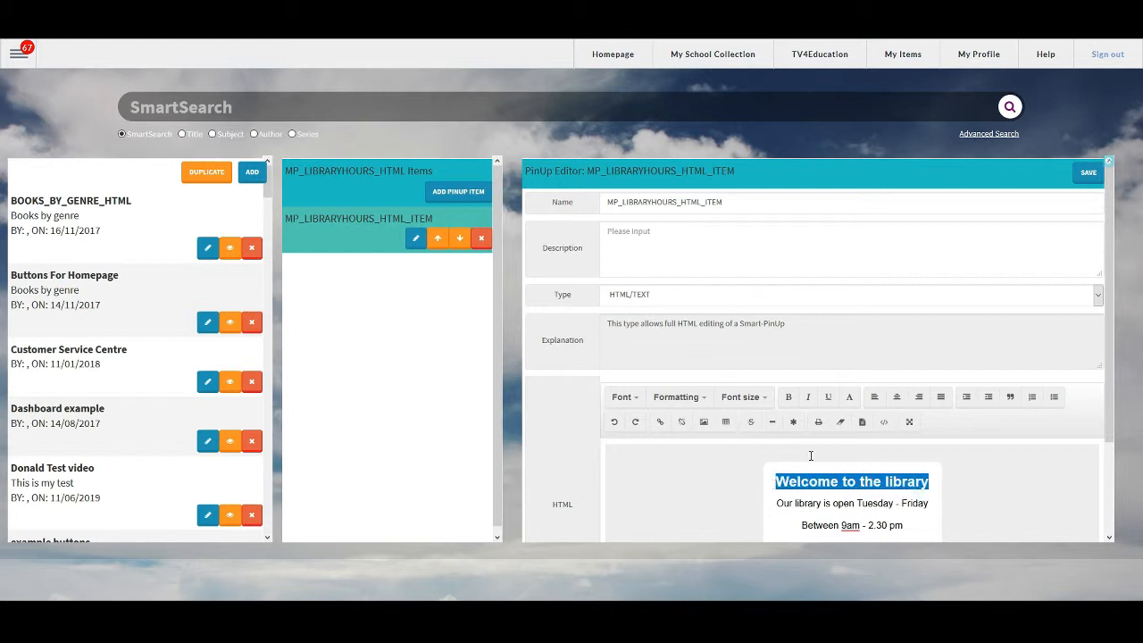
{"action": "left_click", "coordinate": [851, 403]}
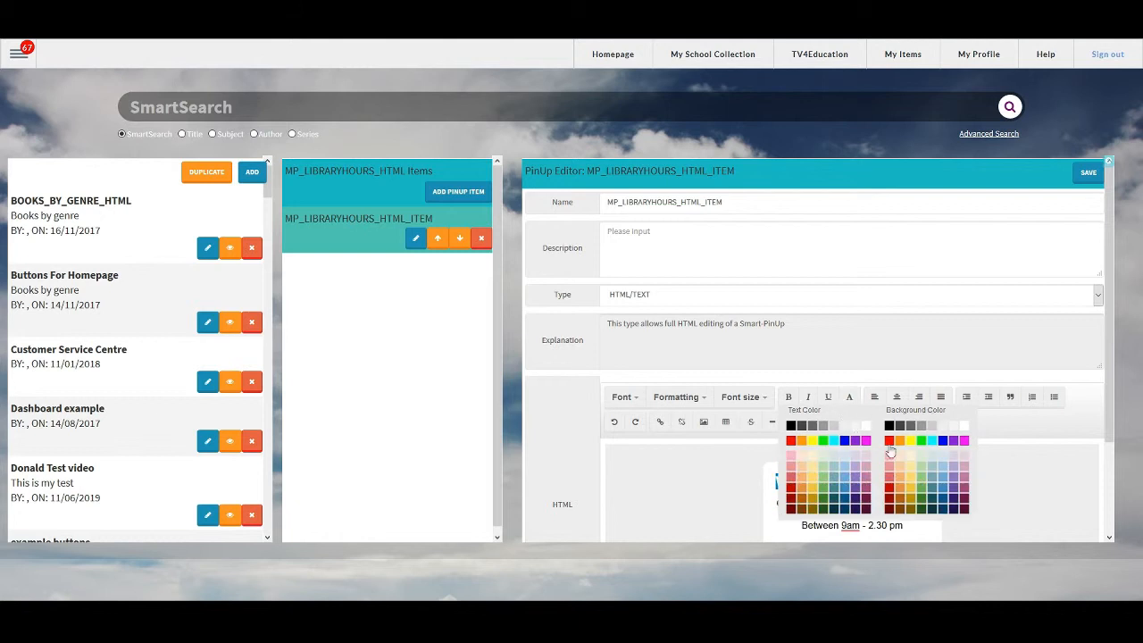
{"action": "left_click", "coordinate": [790, 487]}
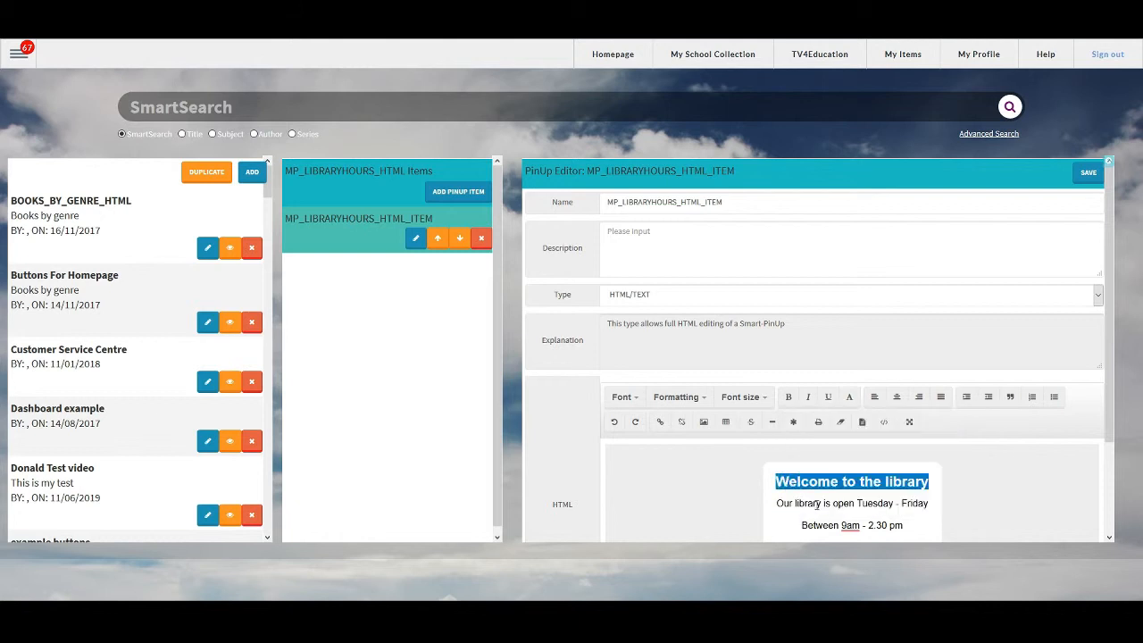
{"action": "left_click", "coordinate": [882, 502]}
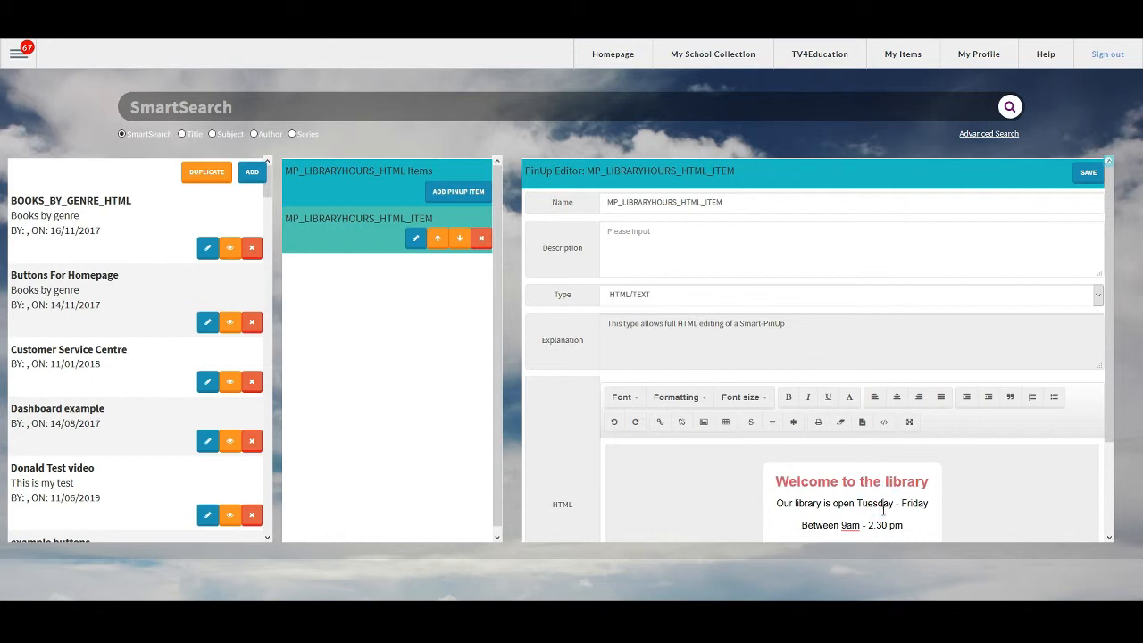
- Recolour the "Welcome to the library" heading text purple
{"action": "left_click_drag", "start_coordinate": [773, 481], "coordinate": [931, 482]}
{"action": "left_click", "coordinate": [849, 396]}
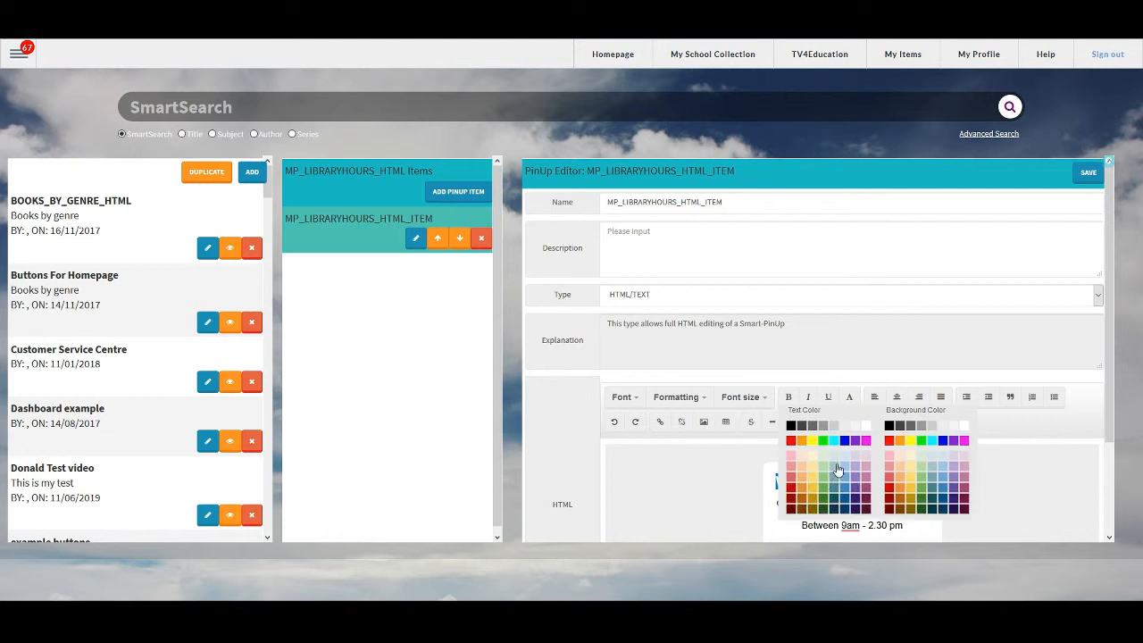
{"action": "left_click", "coordinate": [850, 485]}
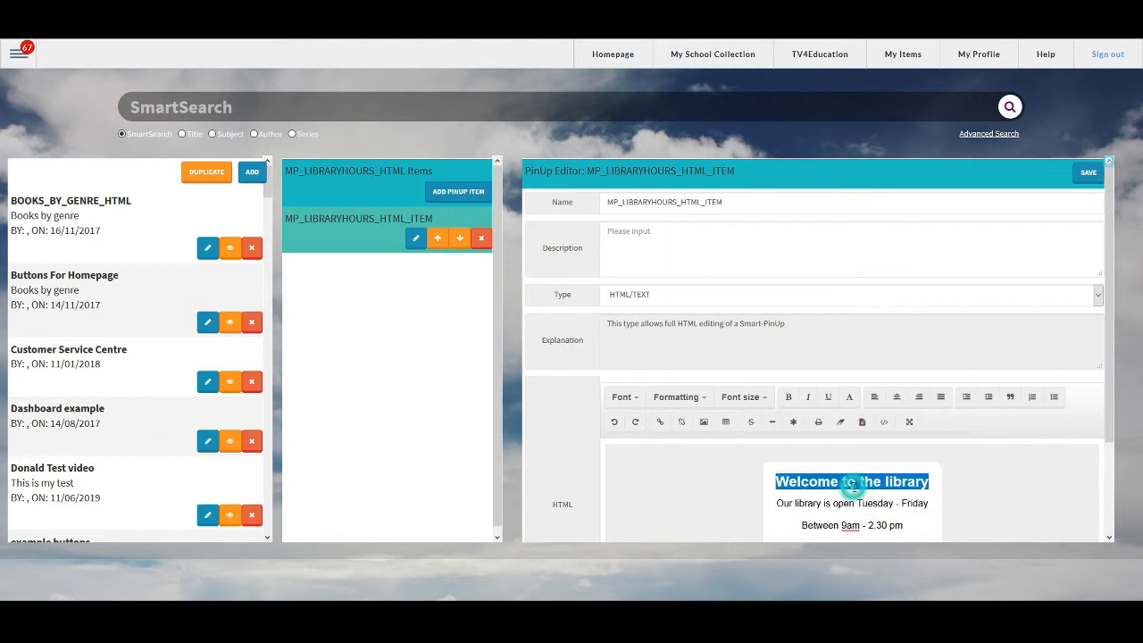
{"action": "left_click", "coordinate": [806, 500]}
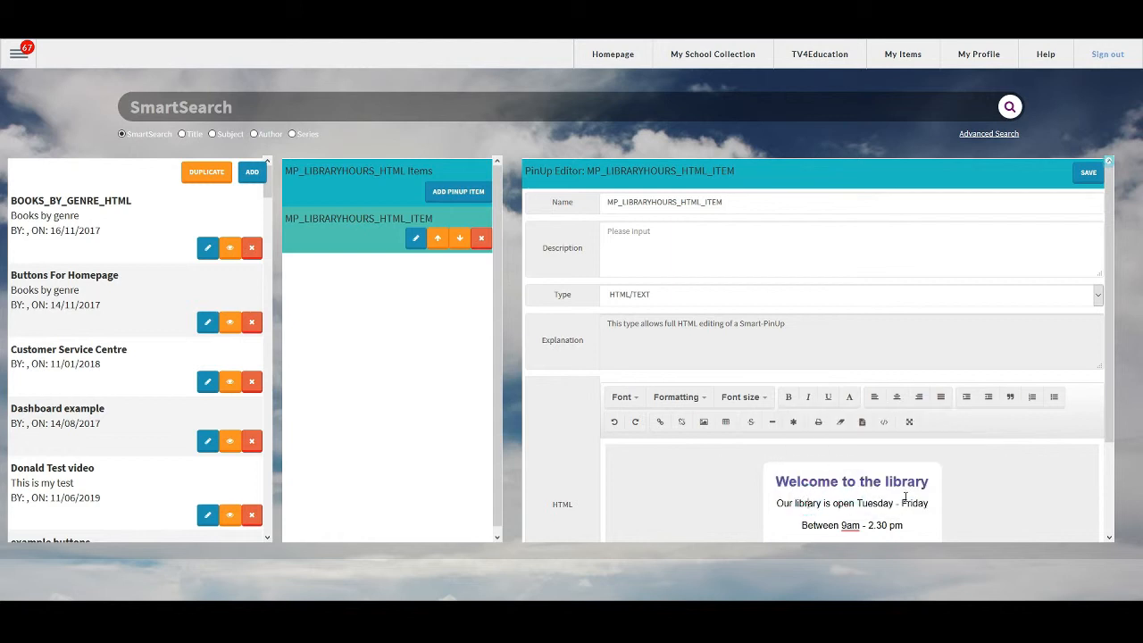
{"action": "left_click_drag", "start_coordinate": [930, 486], "coordinate": [770, 482]}
{"action": "left_click", "coordinate": [851, 398]}
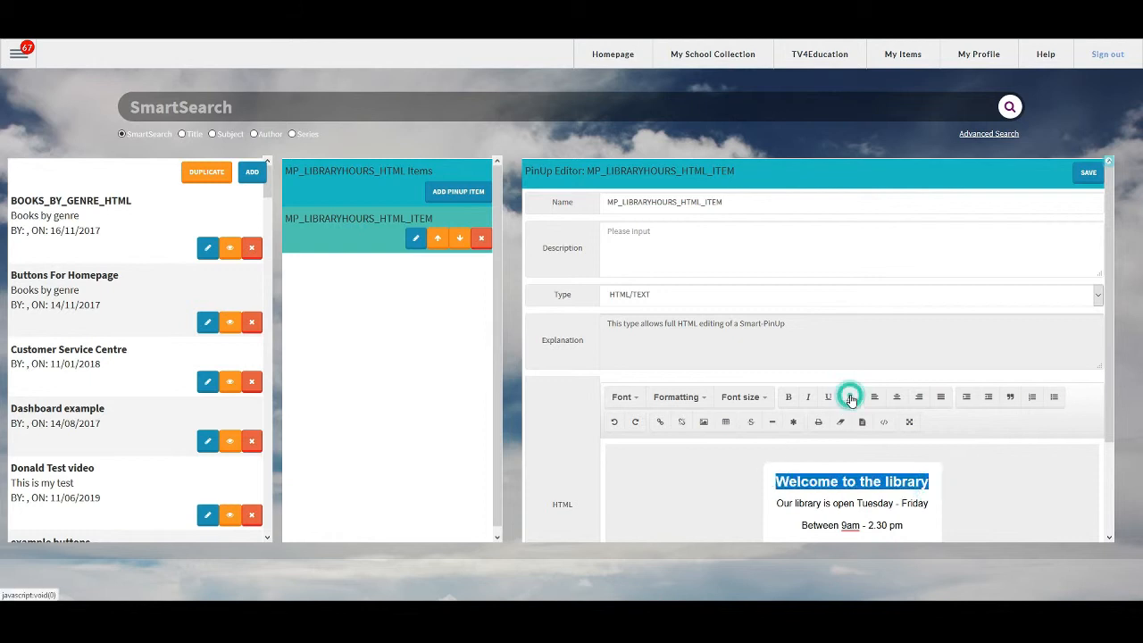
{"action": "left_click", "coordinate": [850, 398]}
{"action": "left_click", "coordinate": [844, 470]}
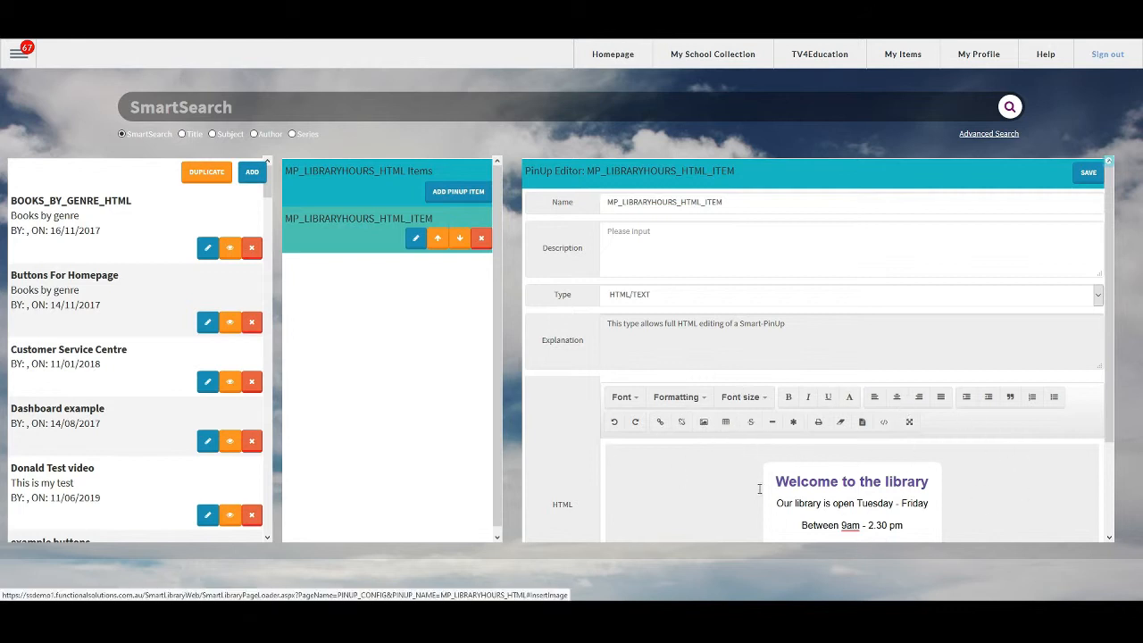
- Review the whole welcome and hours content and save the PinUp item
{"action": "scroll", "coordinate": [759, 489], "scroll_direction": "down", "scroll_amount": 2}
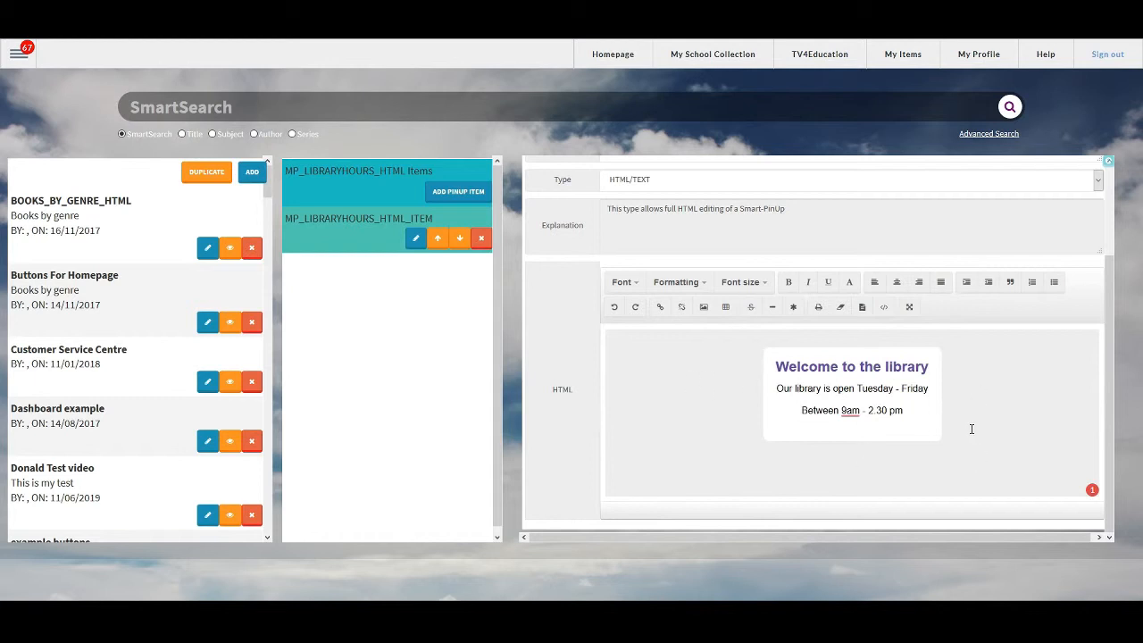
{"action": "scroll", "coordinate": [972, 428], "scroll_direction": "up", "scroll_amount": 2}
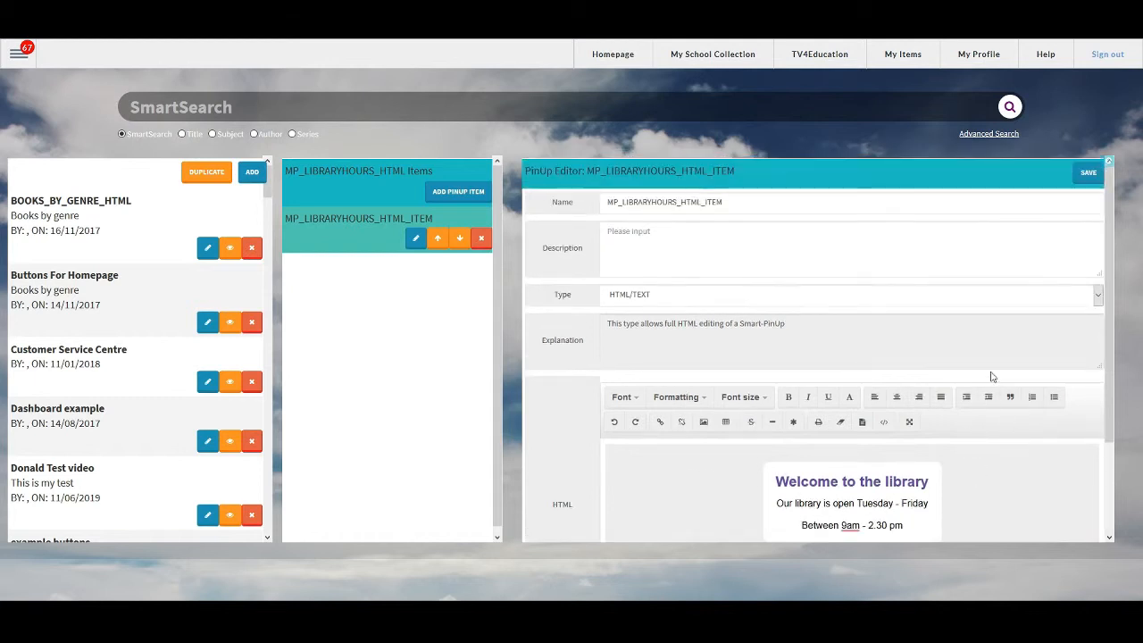
{"action": "left_click", "coordinate": [1088, 175]}
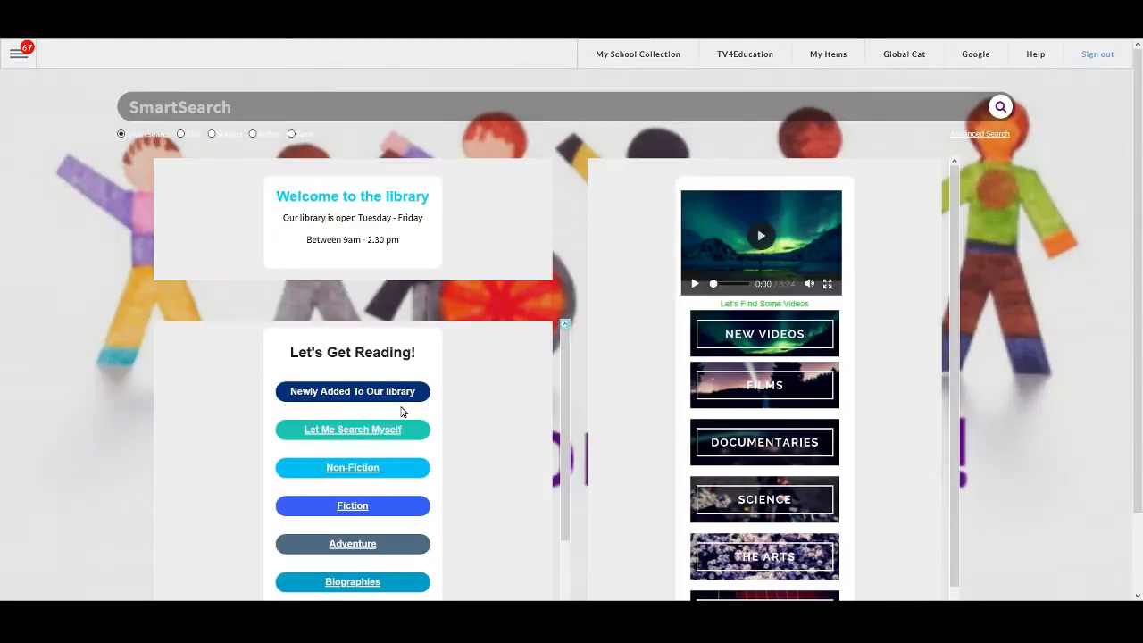
- Look through the genre buttons in the homepage's "Let's Get Reading!" section
{"action": "scroll", "coordinate": [403, 439], "scroll_direction": "down", "scroll_amount": 3}
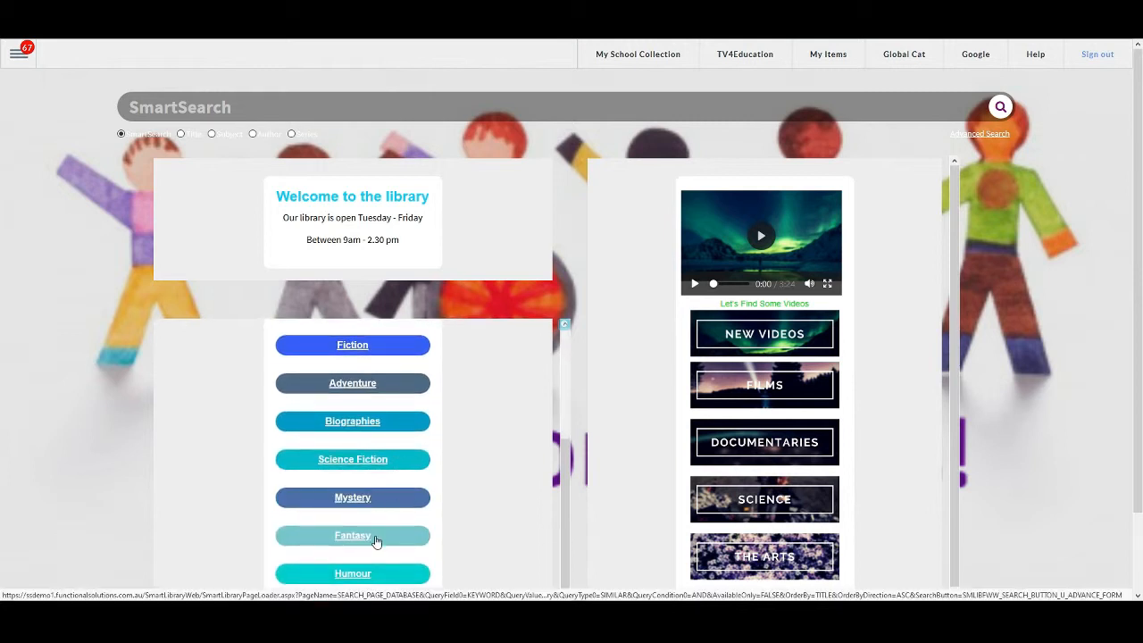
{"action": "scroll", "coordinate": [375, 545], "scroll_direction": "down", "scroll_amount": 1}
{"action": "scroll", "coordinate": [375, 527], "scroll_direction": "up", "scroll_amount": 2}
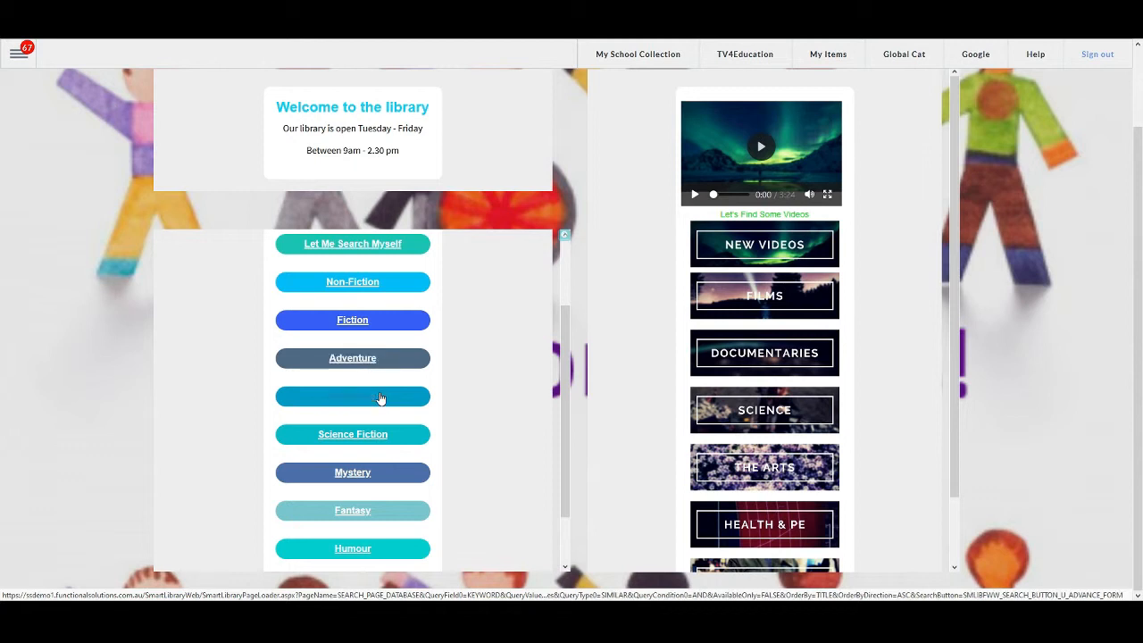
{"action": "scroll", "coordinate": [381, 401], "scroll_direction": "up", "scroll_amount": 2}
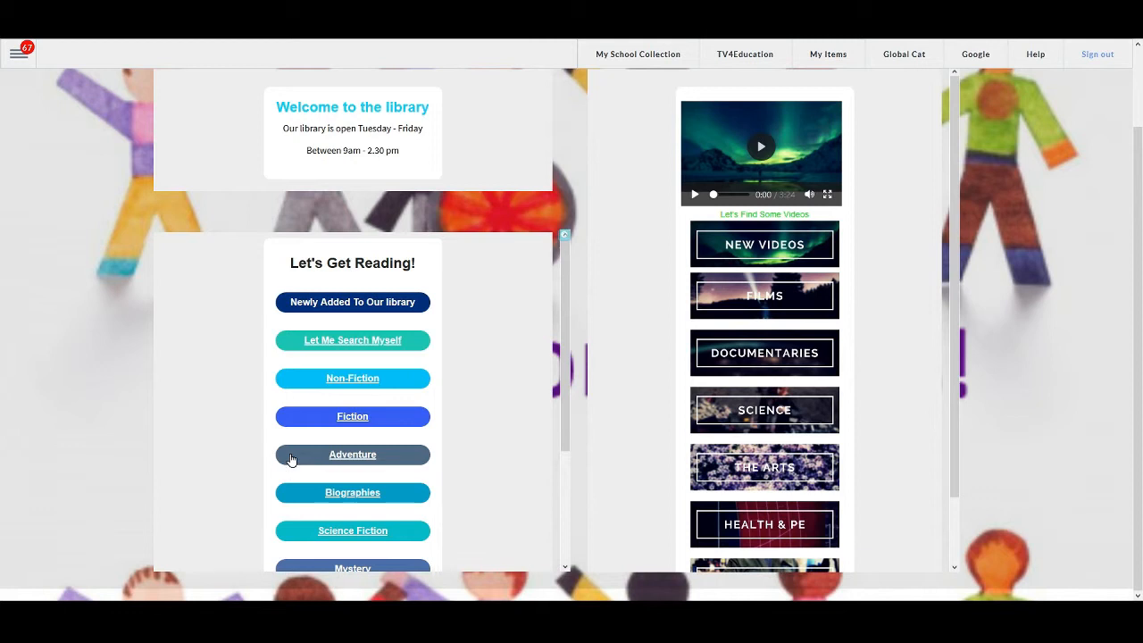
- Enter the homepage's page settings and open the Books by genre PinUp in the PinUp Editor
{"action": "left_click", "coordinate": [19, 53]}
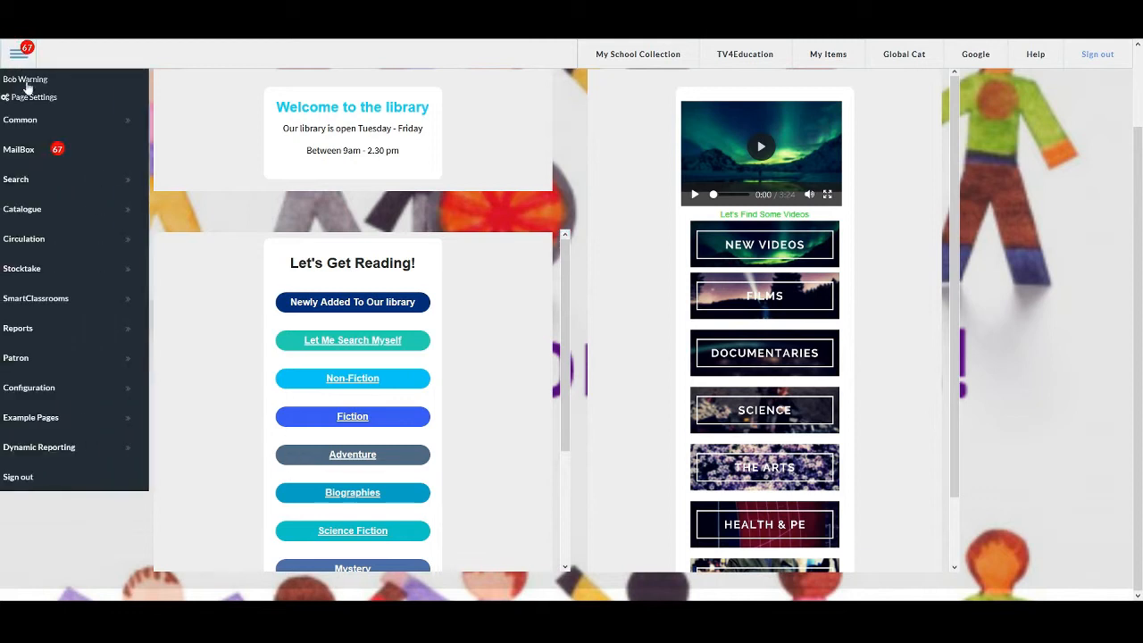
{"action": "left_click", "coordinate": [31, 99]}
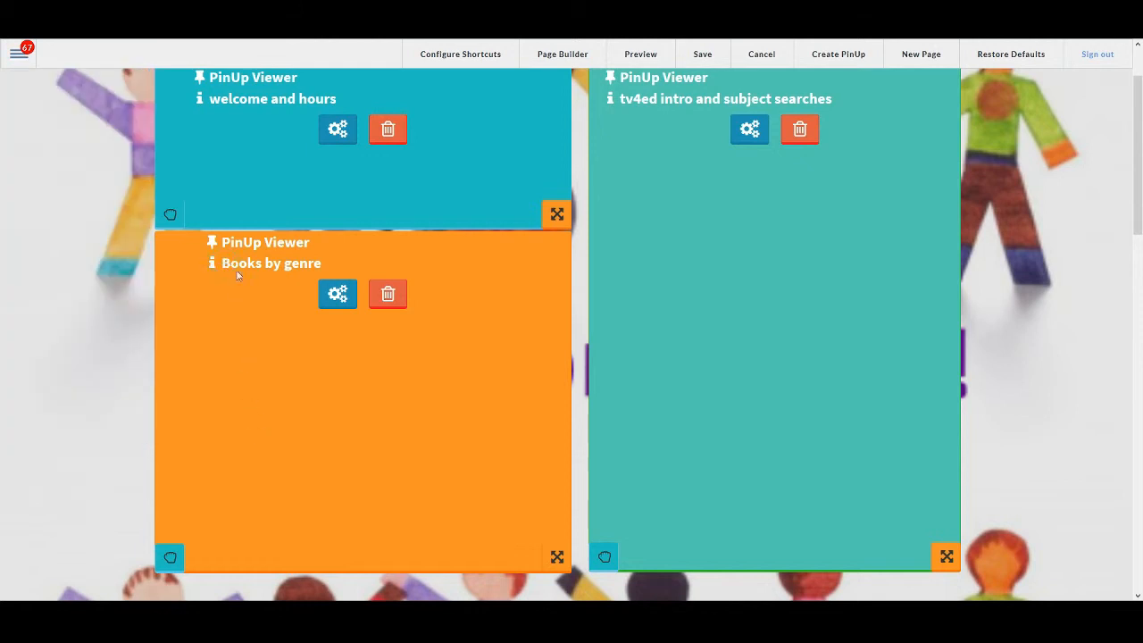
{"action": "left_click_drag", "start_coordinate": [225, 264], "coordinate": [324, 263]}
{"action": "left_click", "coordinate": [338, 297]}
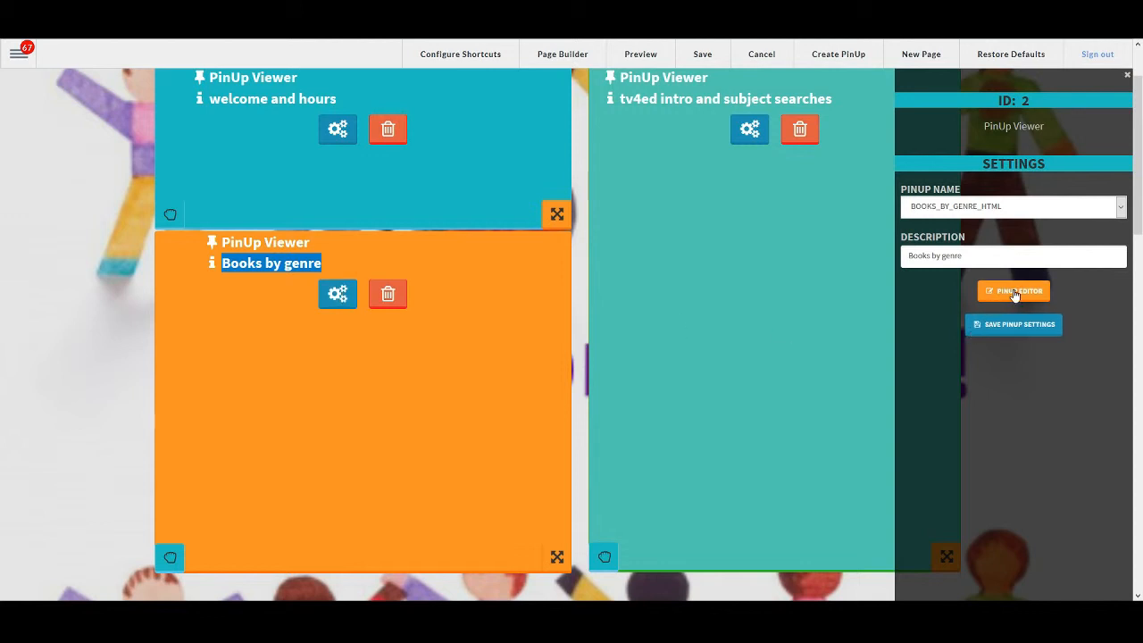
{"action": "left_click", "coordinate": [1016, 293]}
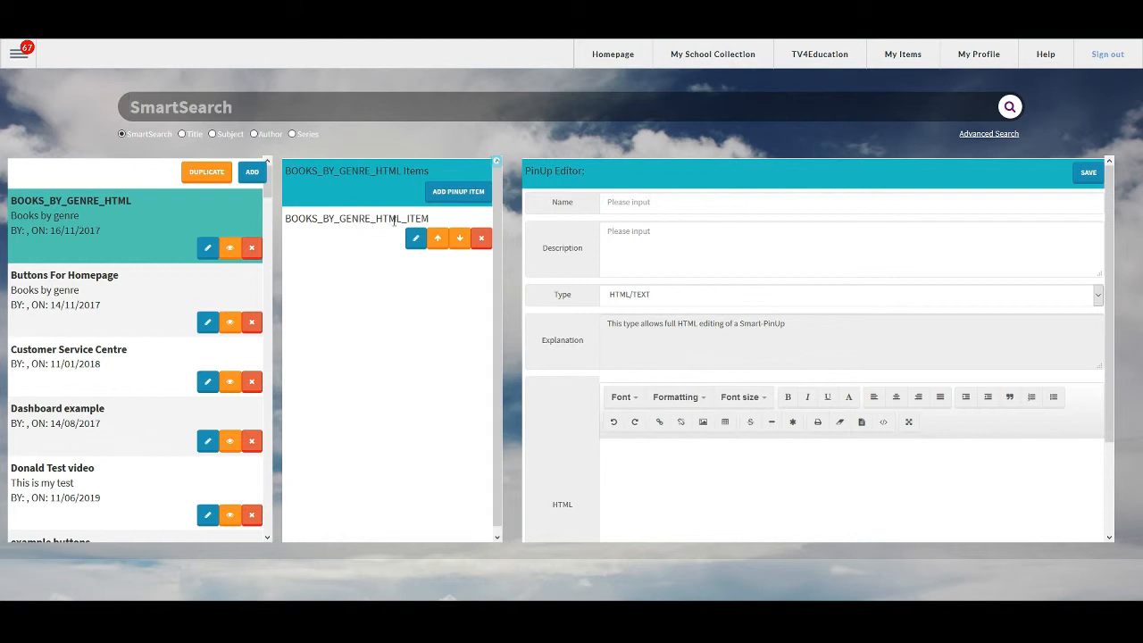
- Open BOOKS_BY_GENRE_HTML_ITEM for editing and look through the genre buttons in its HTML content
{"action": "left_click", "coordinate": [416, 239]}
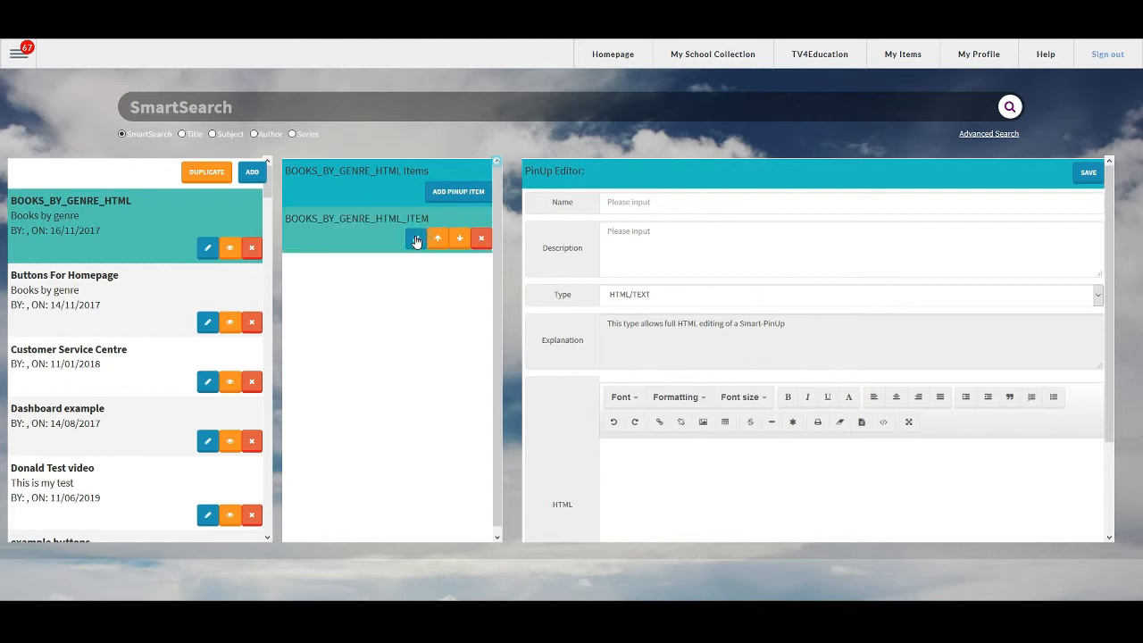
{"action": "scroll", "coordinate": [1073, 439], "scroll_direction": "down", "scroll_amount": 8}
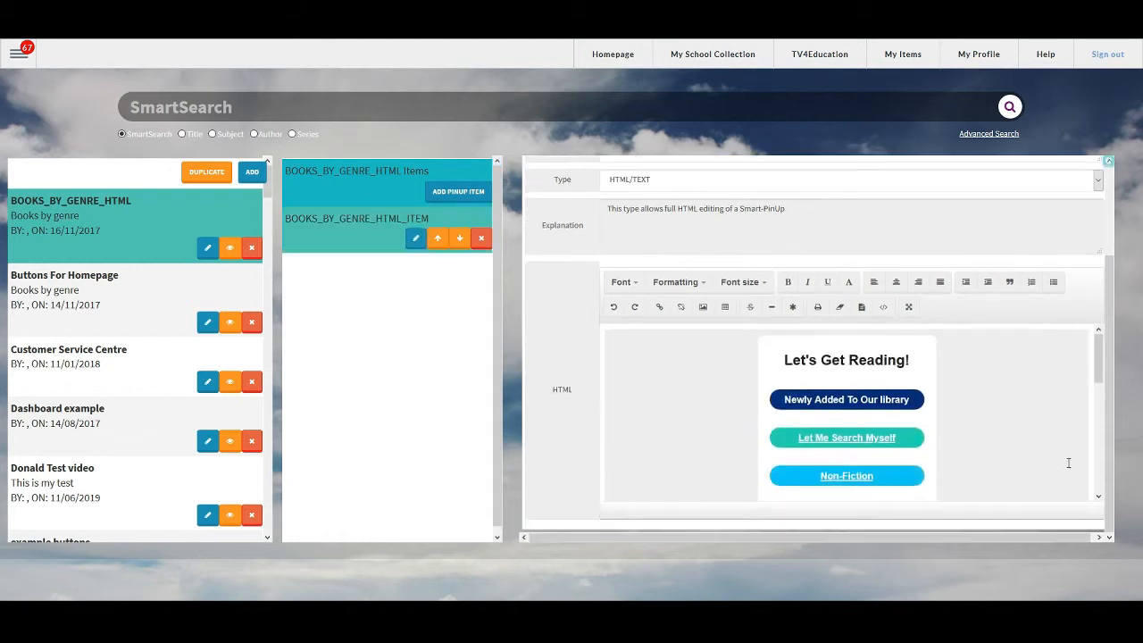
{"action": "scroll", "coordinate": [1051, 452], "scroll_direction": "down", "scroll_amount": 2}
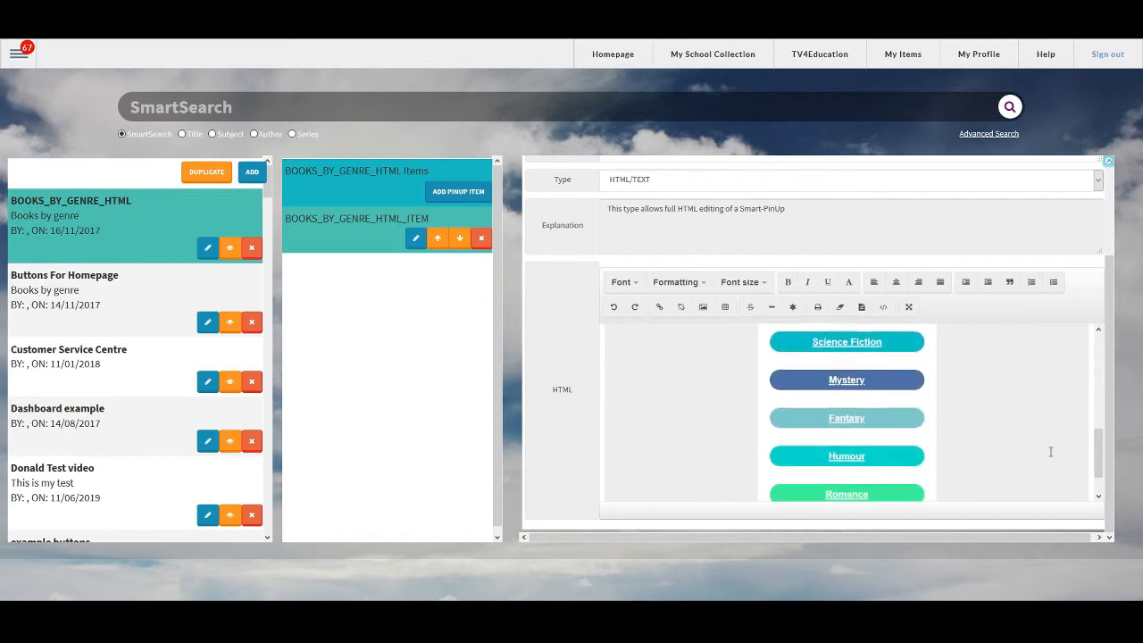
- Show the HTML source of BOOKS_BY_GENRE_HTML_ITEM and select all of its code for copying
{"action": "scroll", "coordinate": [1050, 452], "scroll_direction": "up", "scroll_amount": 8}
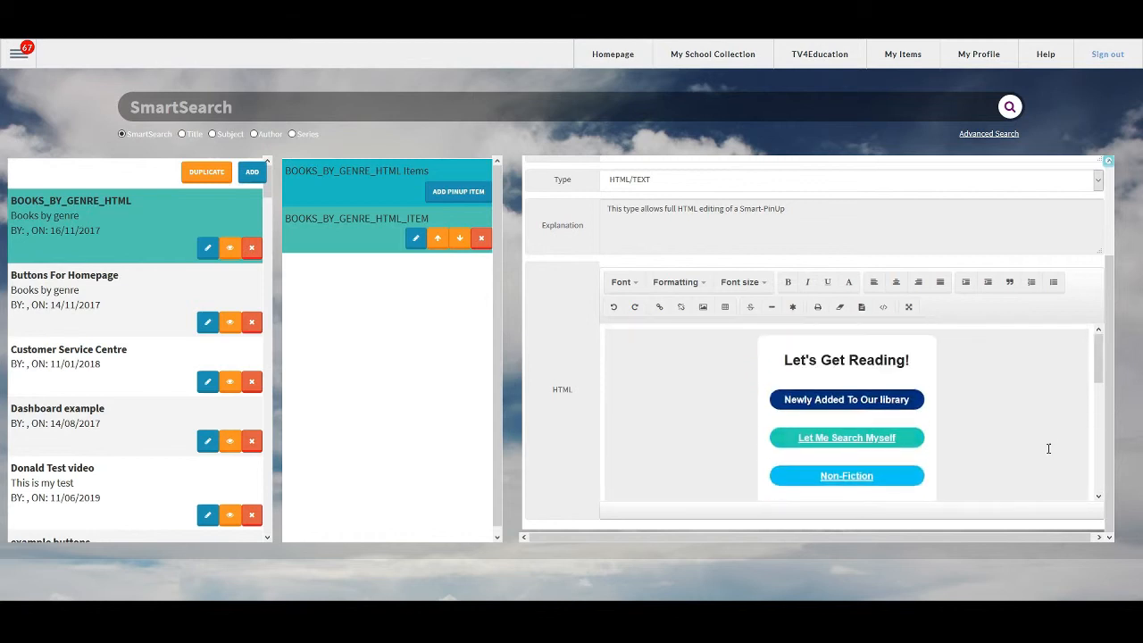
{"action": "left_click", "coordinate": [886, 309]}
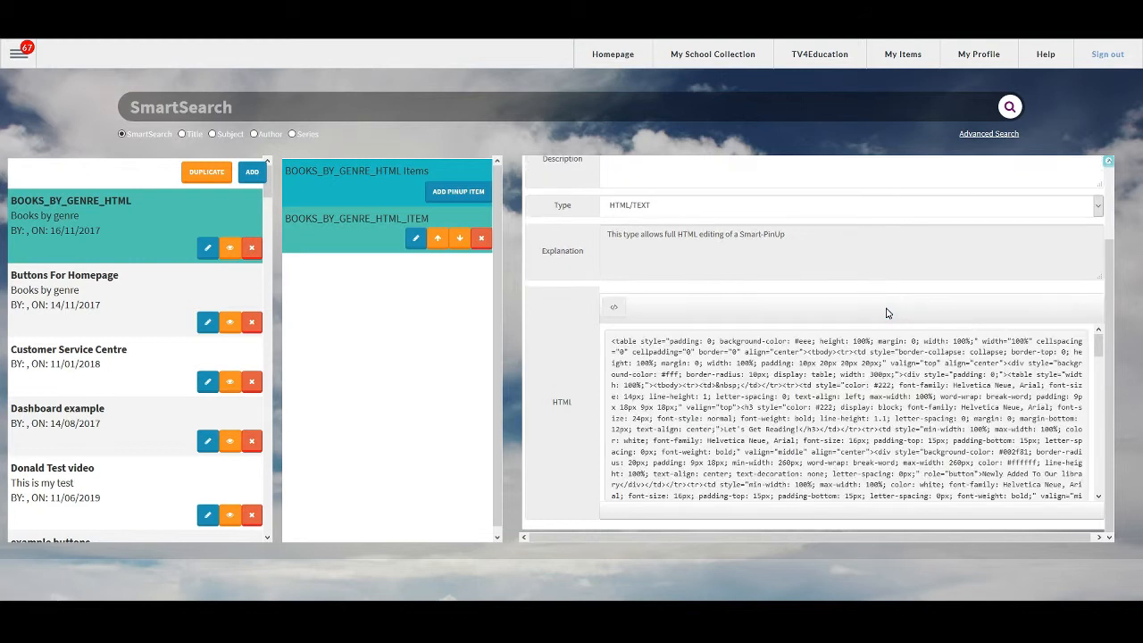
{"action": "scroll", "coordinate": [890, 414], "scroll_direction": "down", "scroll_amount": 10}
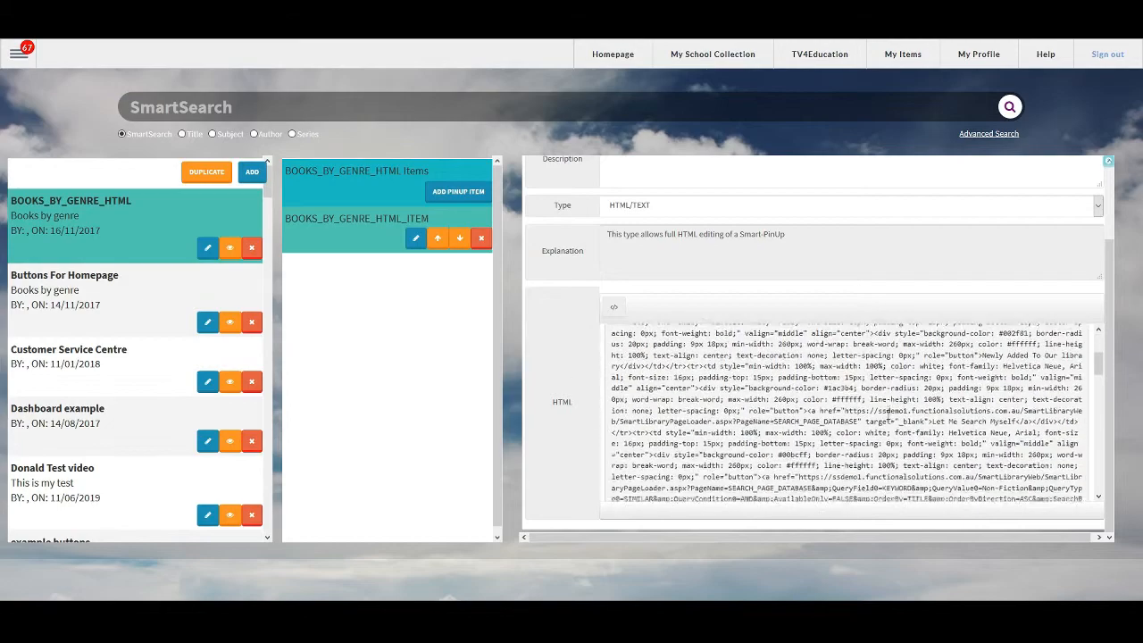
{"action": "scroll", "coordinate": [888, 418], "scroll_direction": "down", "scroll_amount": 5}
{"action": "scroll", "coordinate": [882, 428], "scroll_direction": "up", "scroll_amount": 15}
{"action": "left_click", "coordinate": [610, 344]}
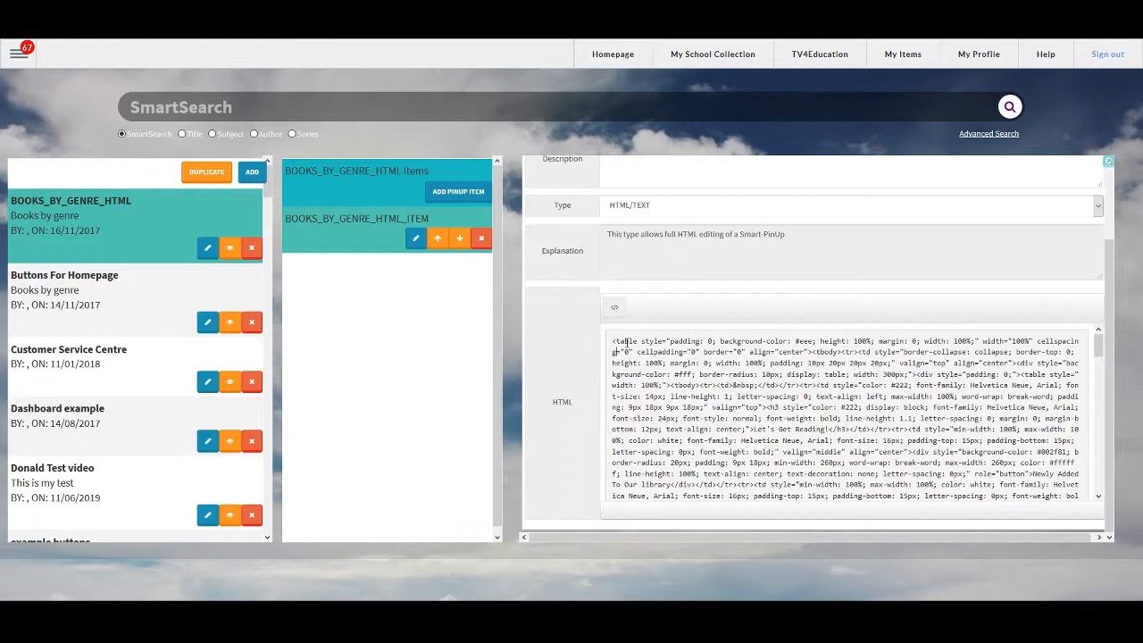
{"action": "key", "text": "ctrl+a"}
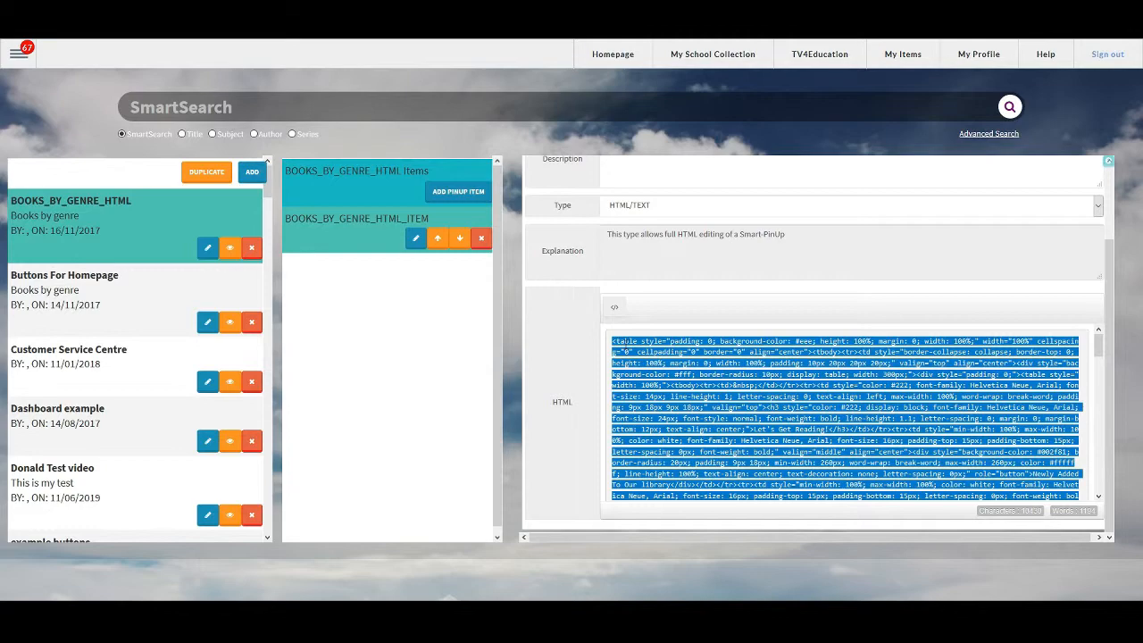
- Switch to HTML5-Editor.Net and paste the copied Books by genre code into the empty source editor
{"action": "key", "text": "ctrl+Tab"}
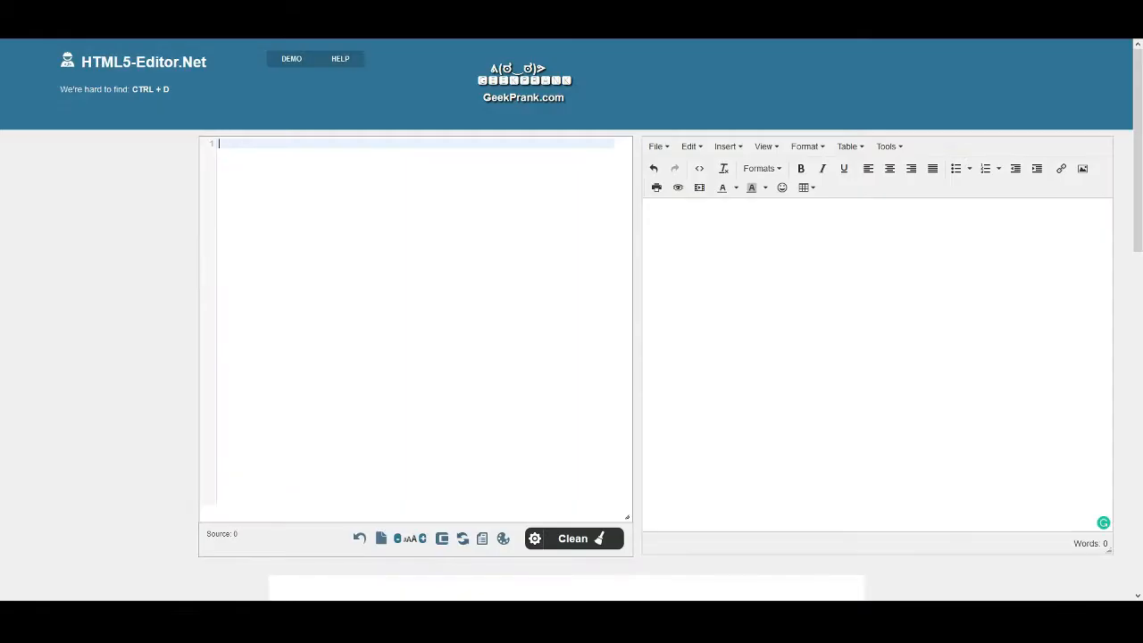
{"action": "left_click", "coordinate": [489, 171]}
{"action": "left_click", "coordinate": [451, 146]}
{"action": "key", "text": "ctrl+v"}
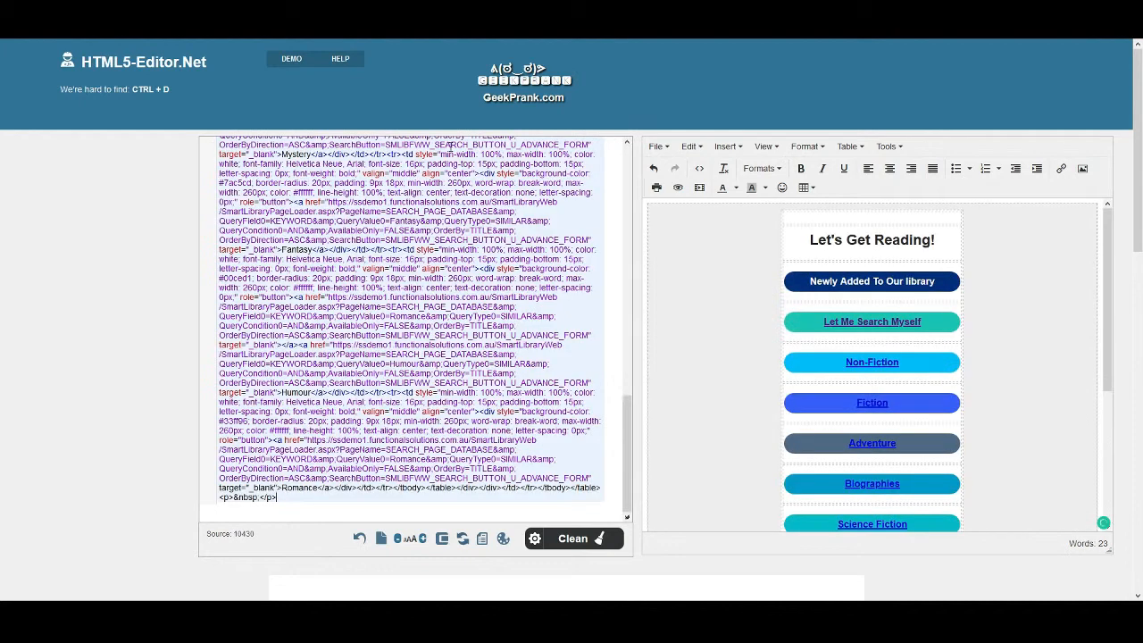
- Insert a table row below the Romance button in the visual preview and label the new button War
{"action": "scroll", "coordinate": [1000, 331], "scroll_direction": "down", "scroll_amount": 5}
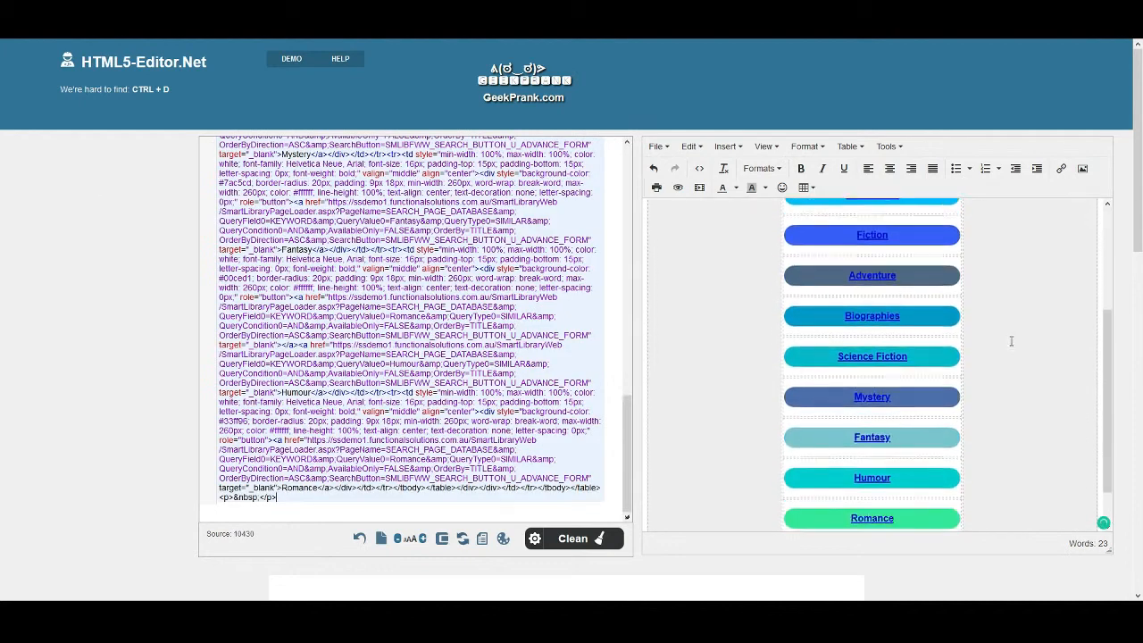
{"action": "scroll", "coordinate": [1011, 436], "scroll_direction": "up", "scroll_amount": 5}
{"action": "scroll", "coordinate": [1012, 431], "scroll_direction": "up", "scroll_amount": 1}
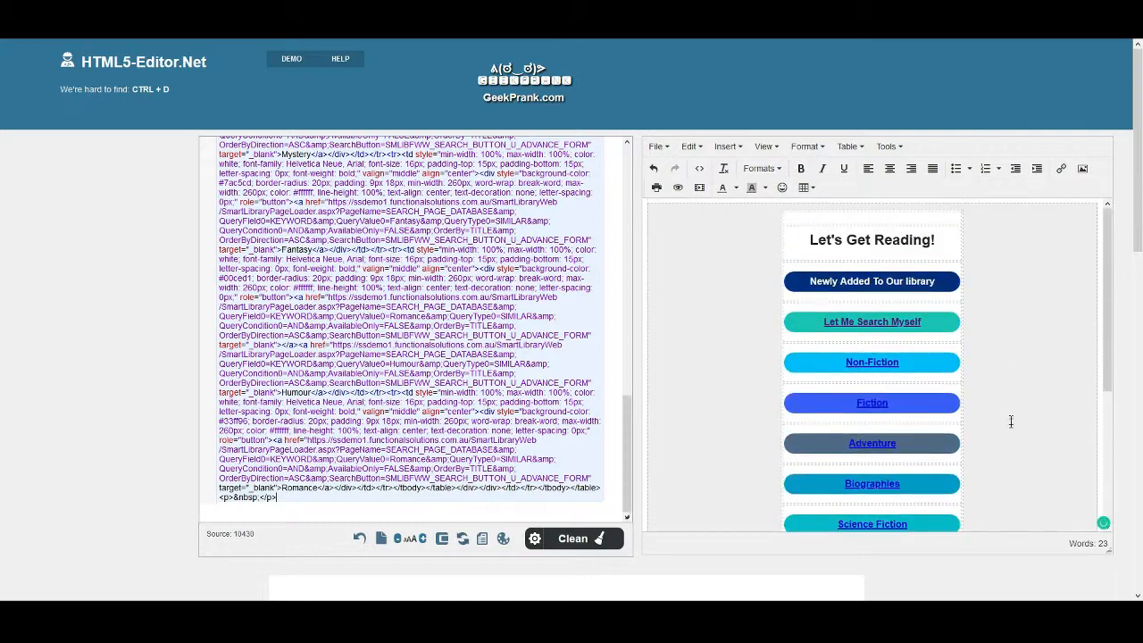
{"action": "scroll", "coordinate": [1027, 369], "scroll_direction": "down", "scroll_amount": 2}
{"action": "scroll", "coordinate": [988, 425], "scroll_direction": "down", "scroll_amount": 5}
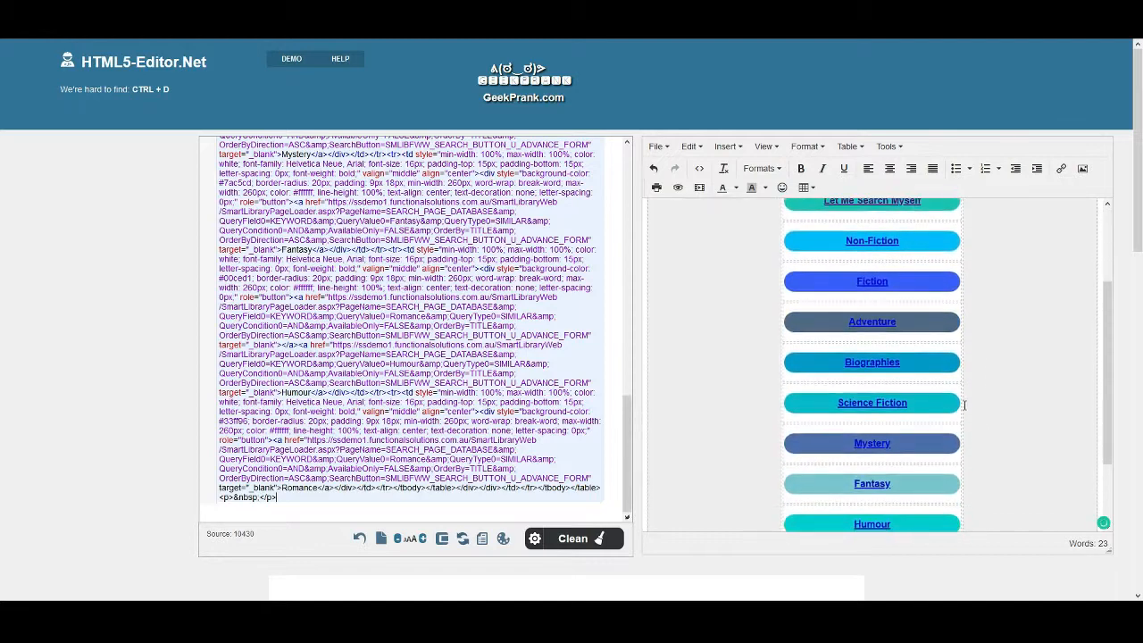
{"action": "scroll", "coordinate": [965, 404], "scroll_direction": "down", "scroll_amount": 1}
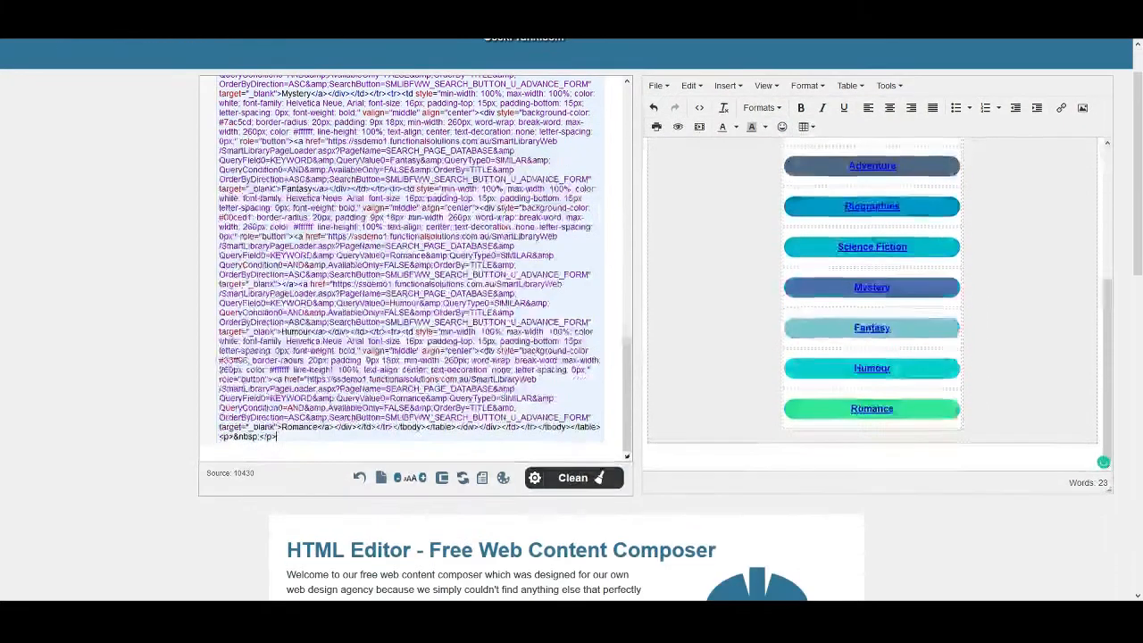
{"action": "left_click", "coordinate": [948, 422]}
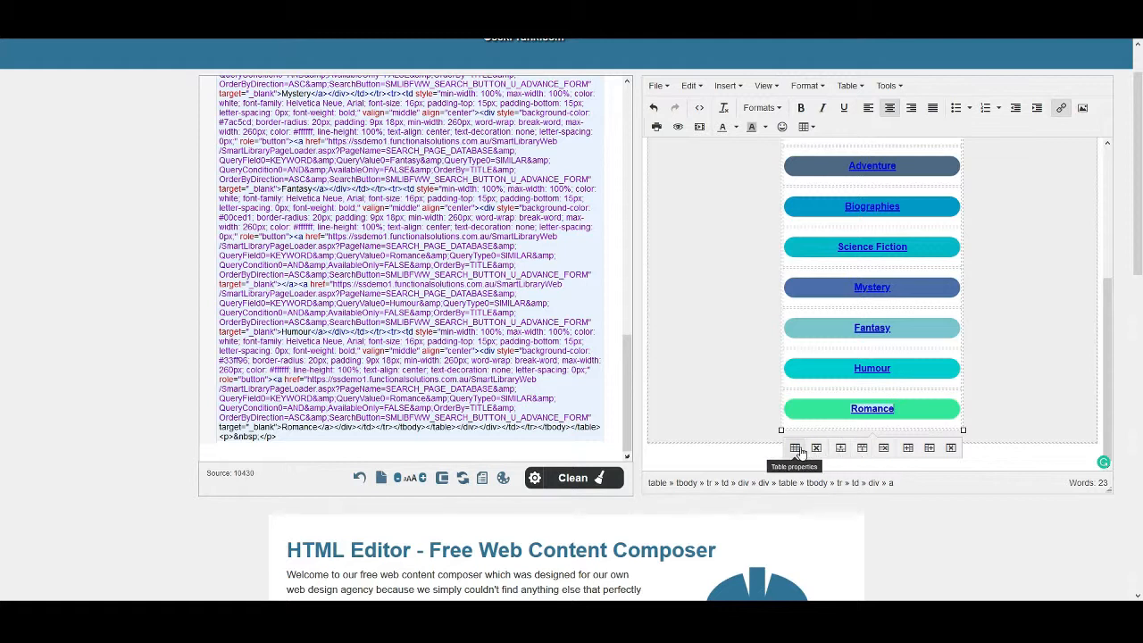
{"action": "left_click", "coordinate": [863, 449]}
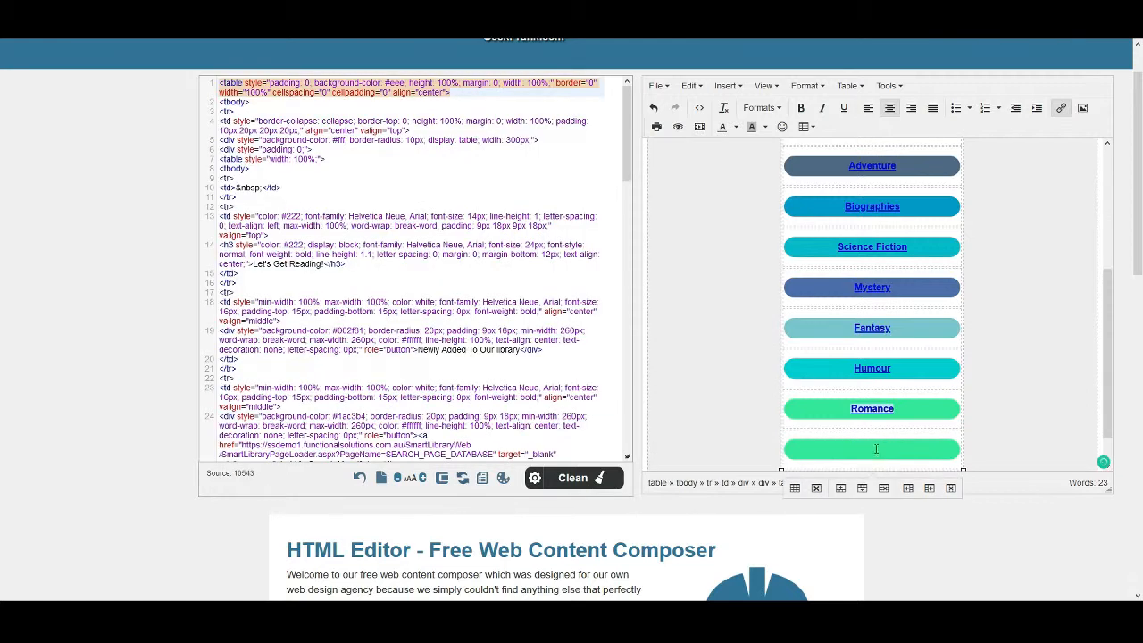
{"action": "scroll", "coordinate": [954, 429], "scroll_direction": "down", "scroll_amount": 1}
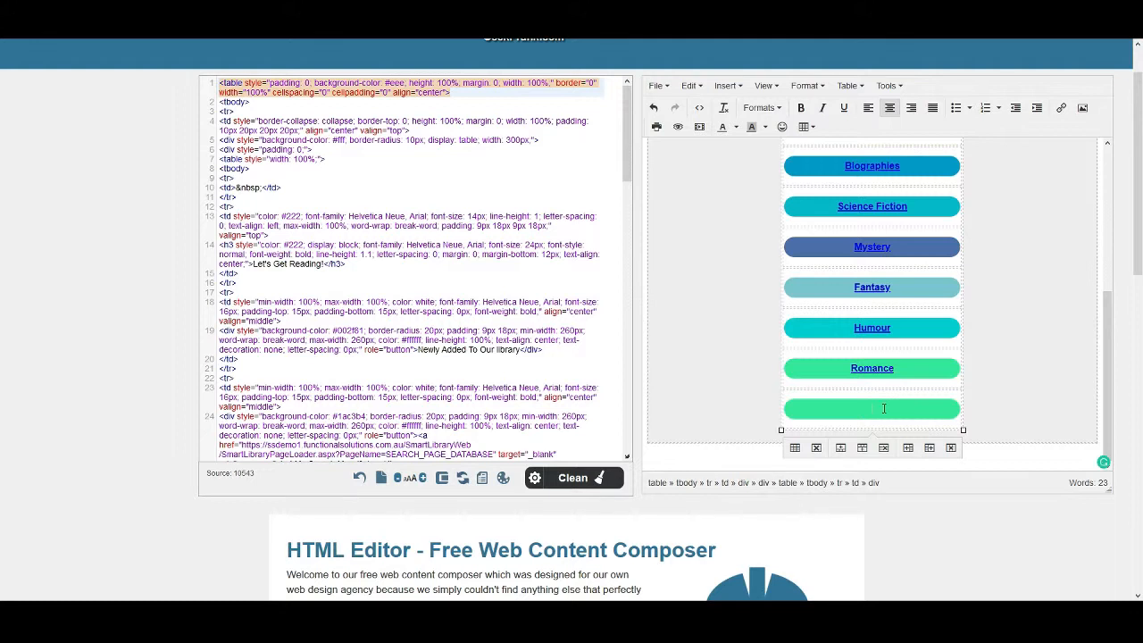
{"action": "type", "text": "War"}
- Find the War button's div in the HTML source and select its background-color code
{"action": "left_click", "coordinate": [539, 149]}
{"action": "left_click", "coordinate": [504, 120]}
{"action": "scroll", "coordinate": [548, 221], "scroll_direction": "down", "scroll_amount": 6}
{"action": "scroll", "coordinate": [548, 224], "scroll_direction": "down", "scroll_amount": 6}
{"action": "scroll", "coordinate": [551, 239], "scroll_direction": "down", "scroll_amount": 6}
{"action": "scroll", "coordinate": [540, 305], "scroll_direction": "down", "scroll_amount": 5}
{"action": "left_click", "coordinate": [418, 340]}
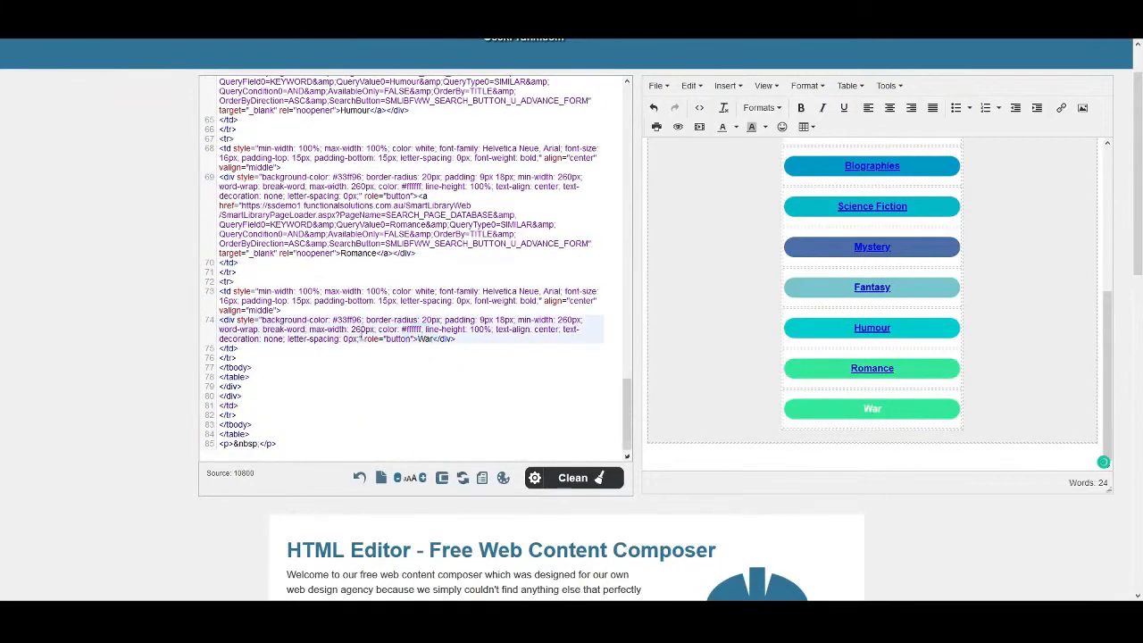
{"action": "left_click_drag", "start_coordinate": [260, 320], "coordinate": [361, 320]}
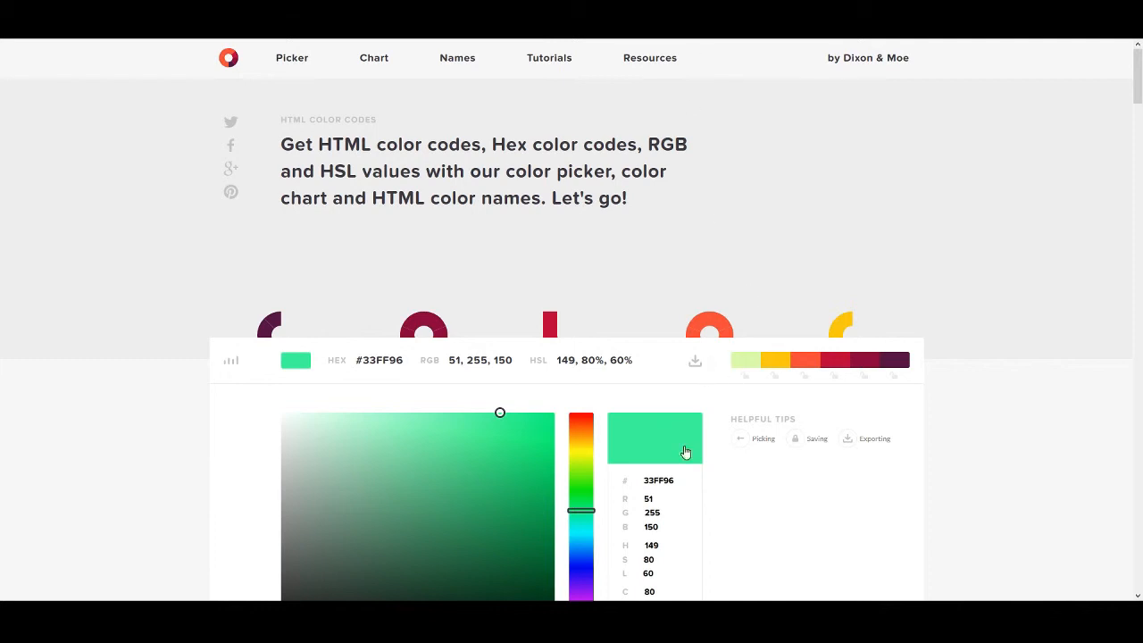
- Choose the blue shade 3393FF in the HTML Color Codes picker and select its hex code for copying
{"action": "left_click_drag", "start_coordinate": [580, 515], "coordinate": [576, 551]}
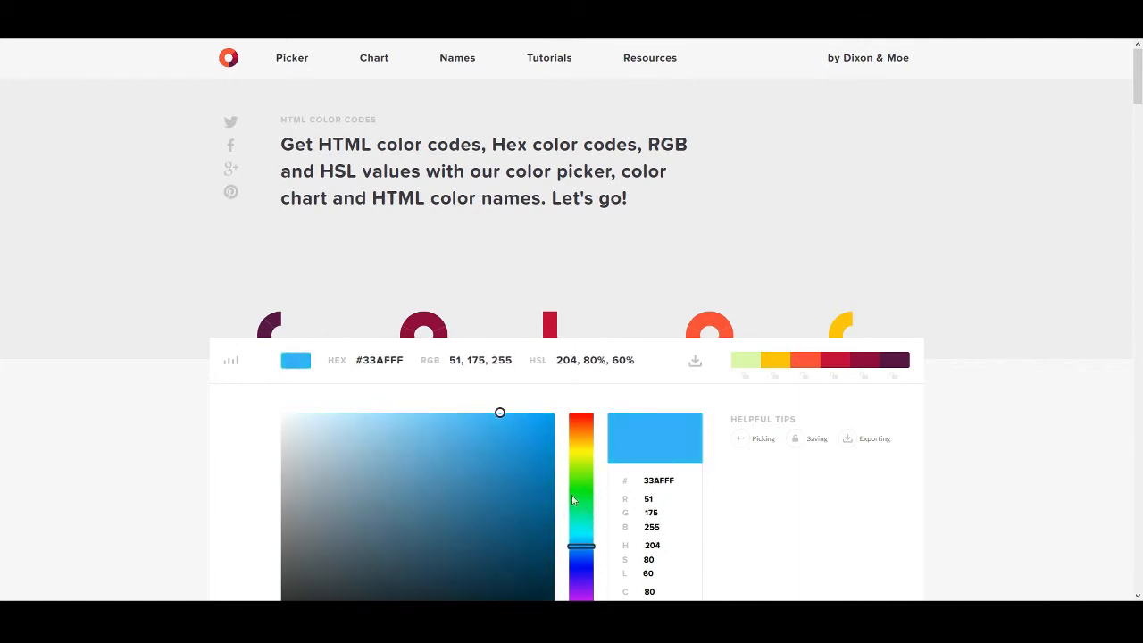
{"action": "mouse_move", "coordinate": [582, 546]}
{"action": "left_mouse_down"}
{"action": "mouse_move", "coordinate": [582, 569]}
{"action": "mouse_move", "coordinate": [582, 555]}
{"action": "left_mouse_up"}
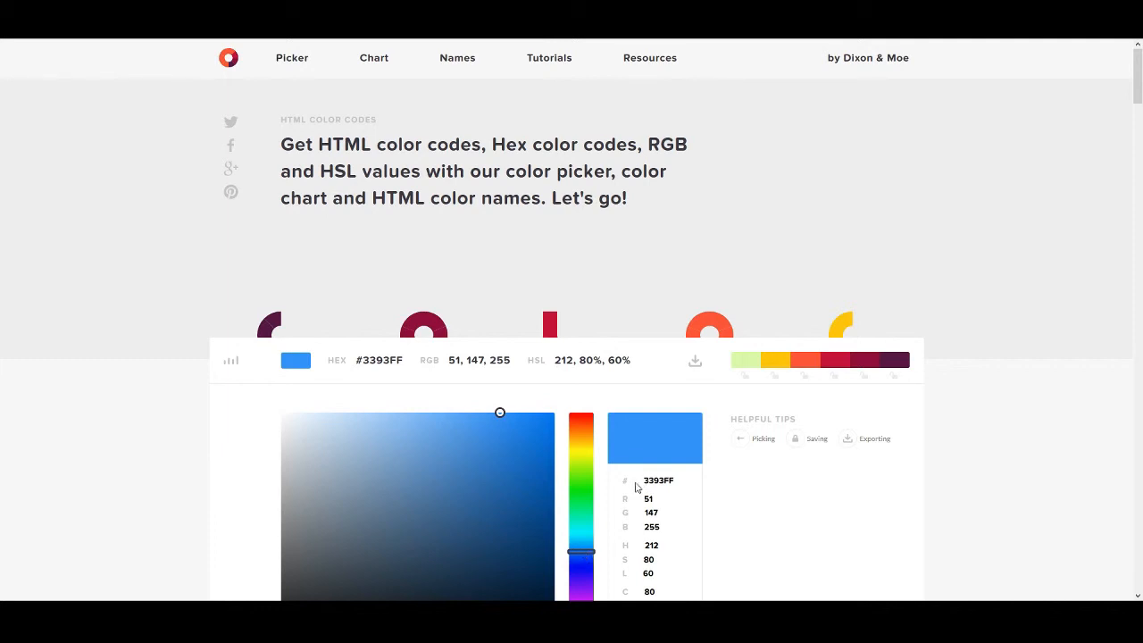
{"action": "left_click_drag", "start_coordinate": [642, 480], "coordinate": [677, 480]}
{"action": "left_click", "coordinate": [625, 12]}
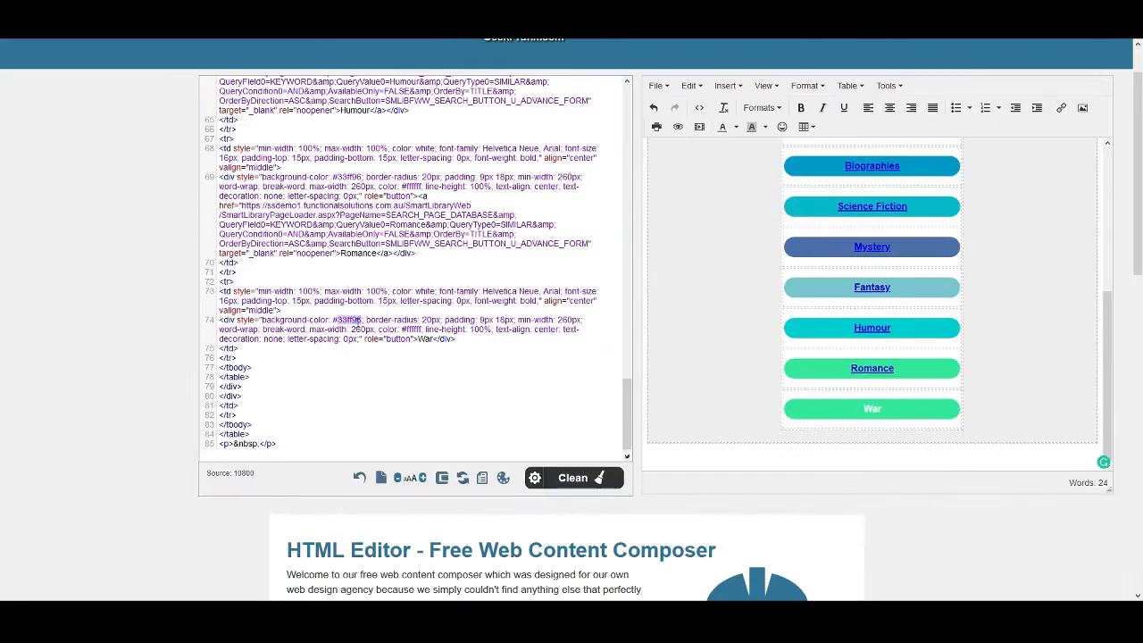
- Set the War button's background-color to #3393ff in the HTML source
{"action": "left_click", "coordinate": [361, 320]}
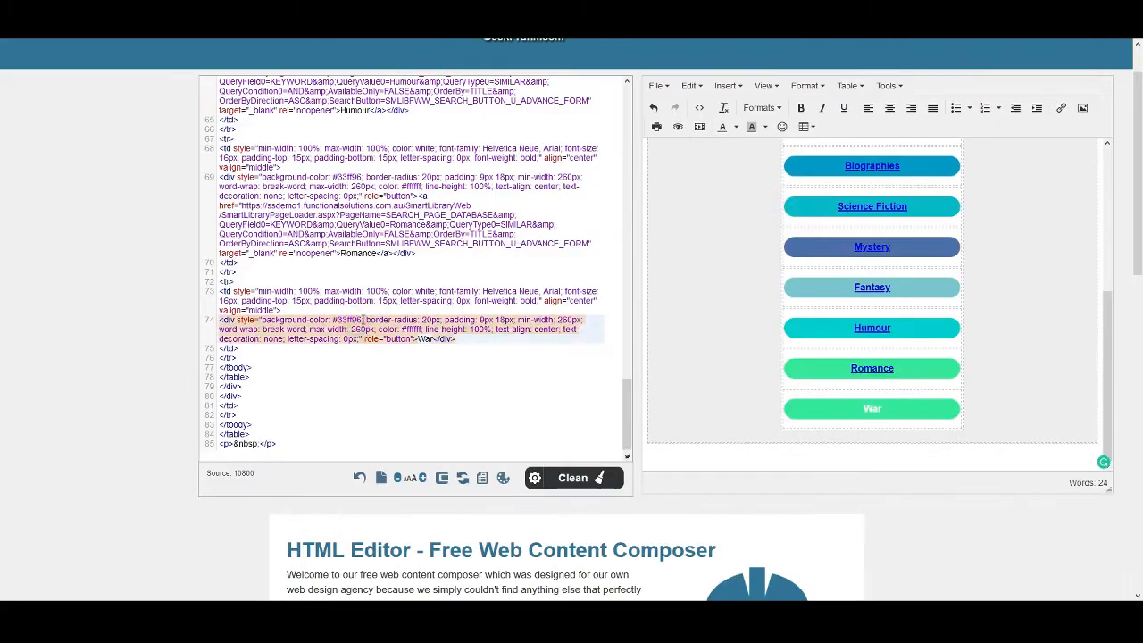
{"action": "left_click_drag", "start_coordinate": [361, 320], "coordinate": [343, 320]}
{"action": "type", "text": "3393ff"}
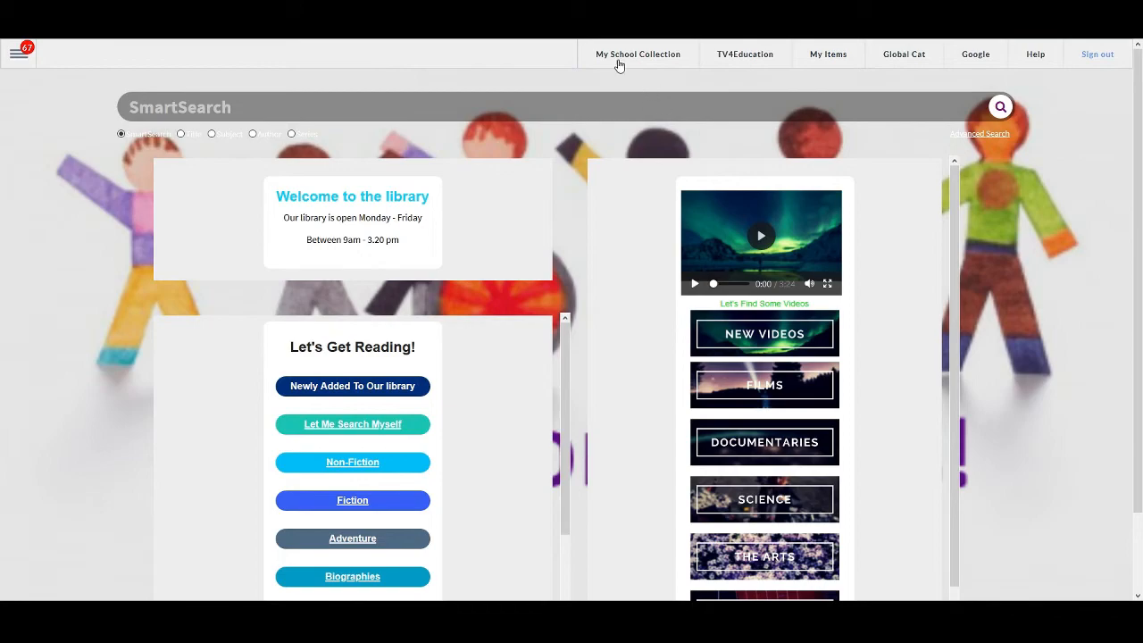
- Go from the library homepage to My School Collection and run an advanced search for the keyword War
{"action": "left_click", "coordinate": [619, 61]}
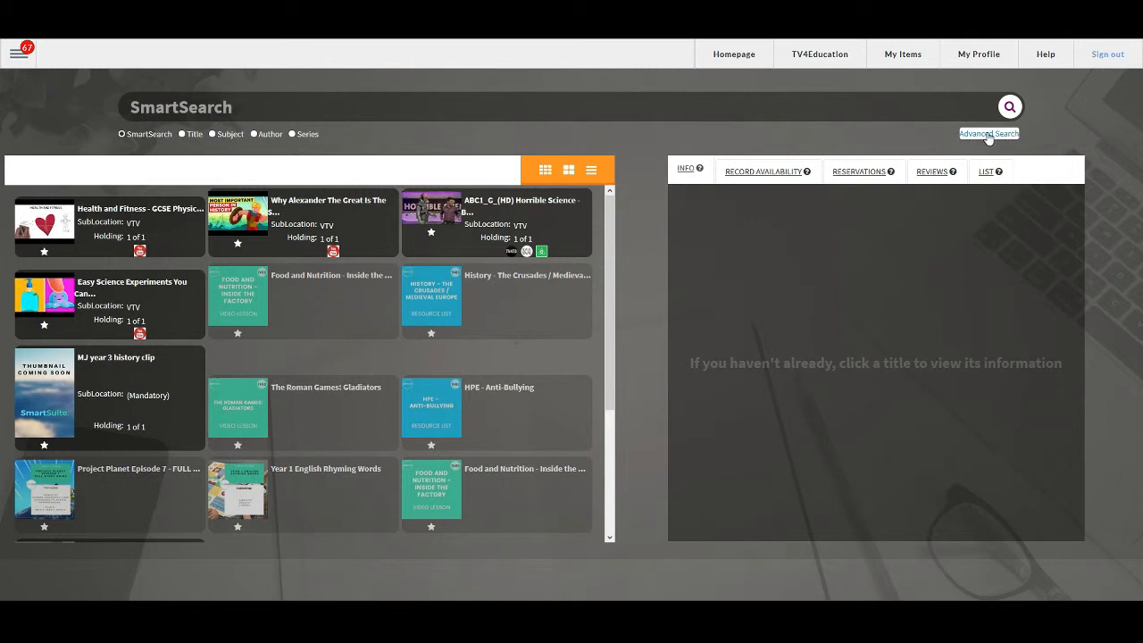
{"action": "left_click", "coordinate": [988, 135]}
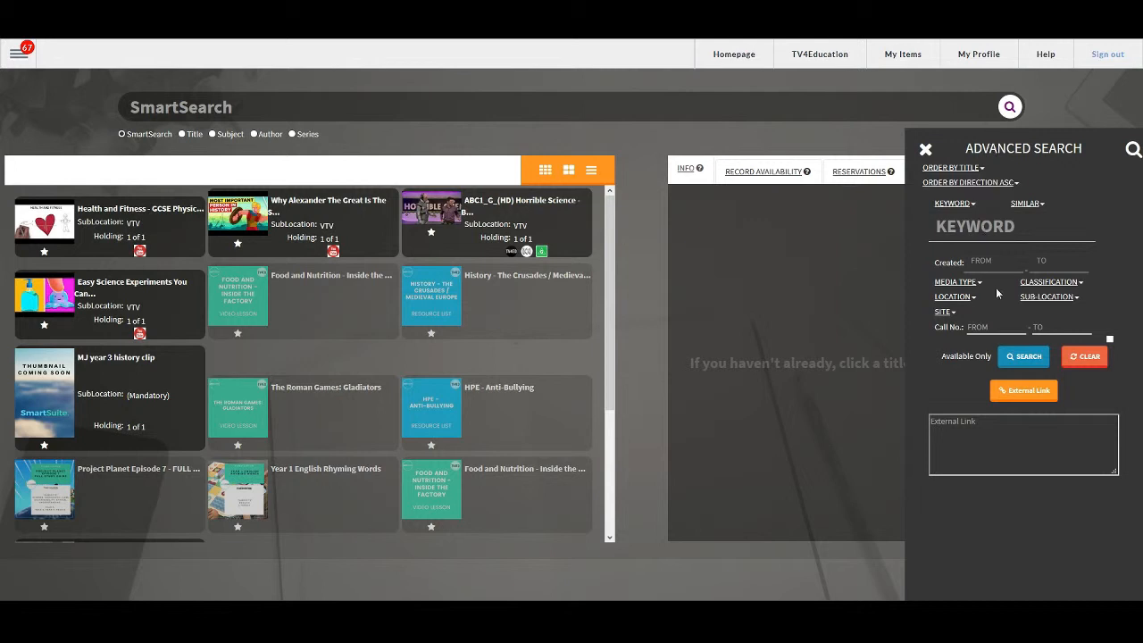
{"action": "left_click", "coordinate": [980, 227]}
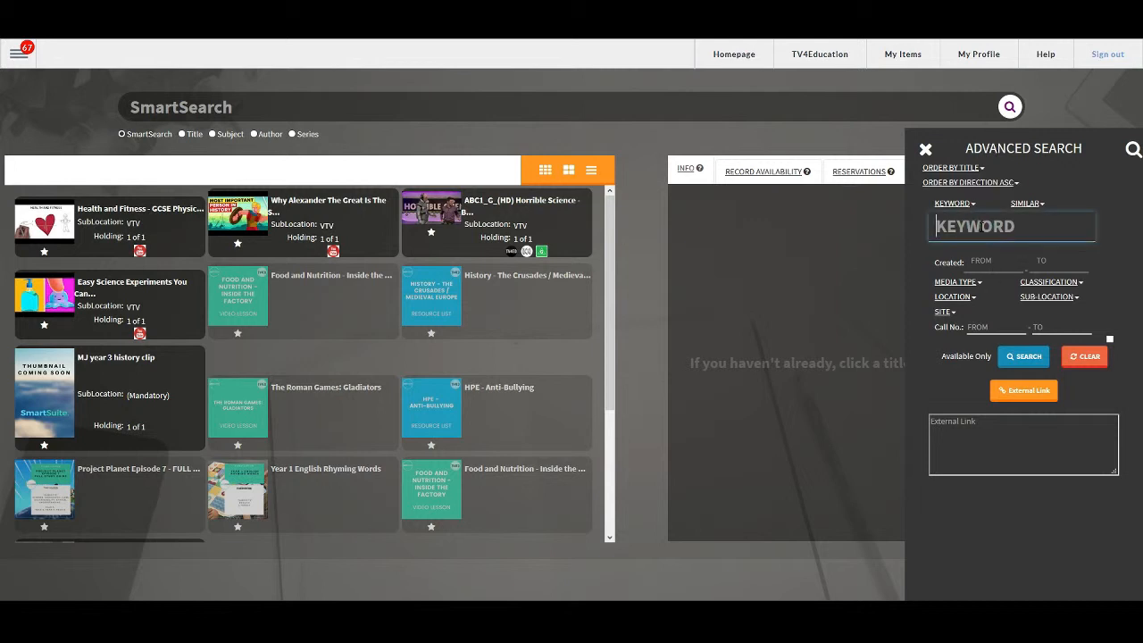
{"action": "type", "text": "War"}
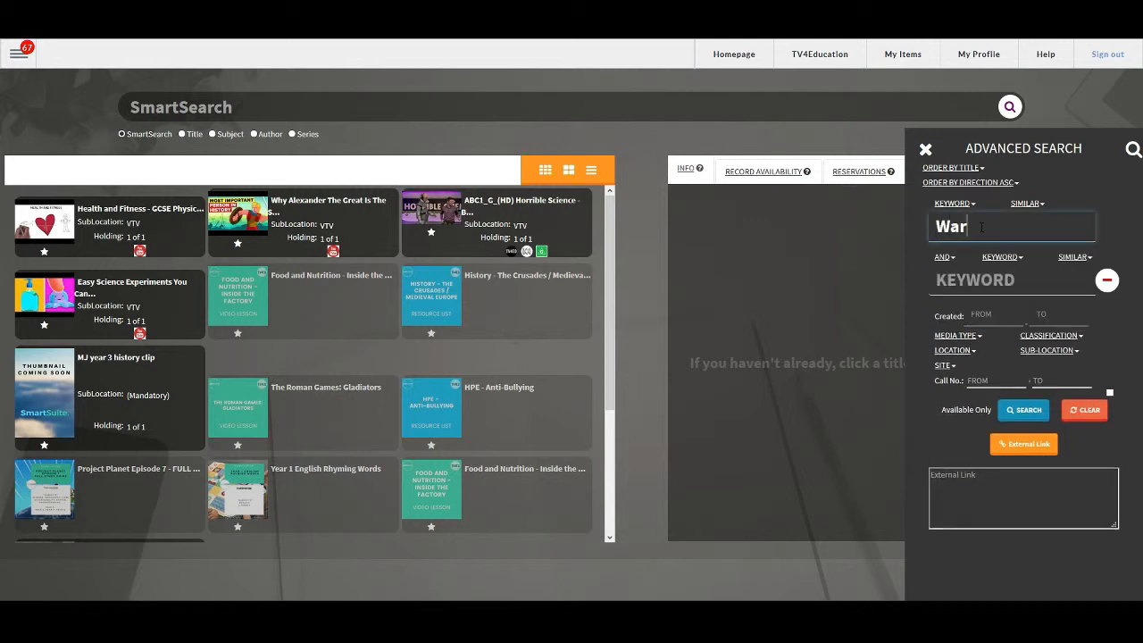
{"action": "key", "text": "Return"}
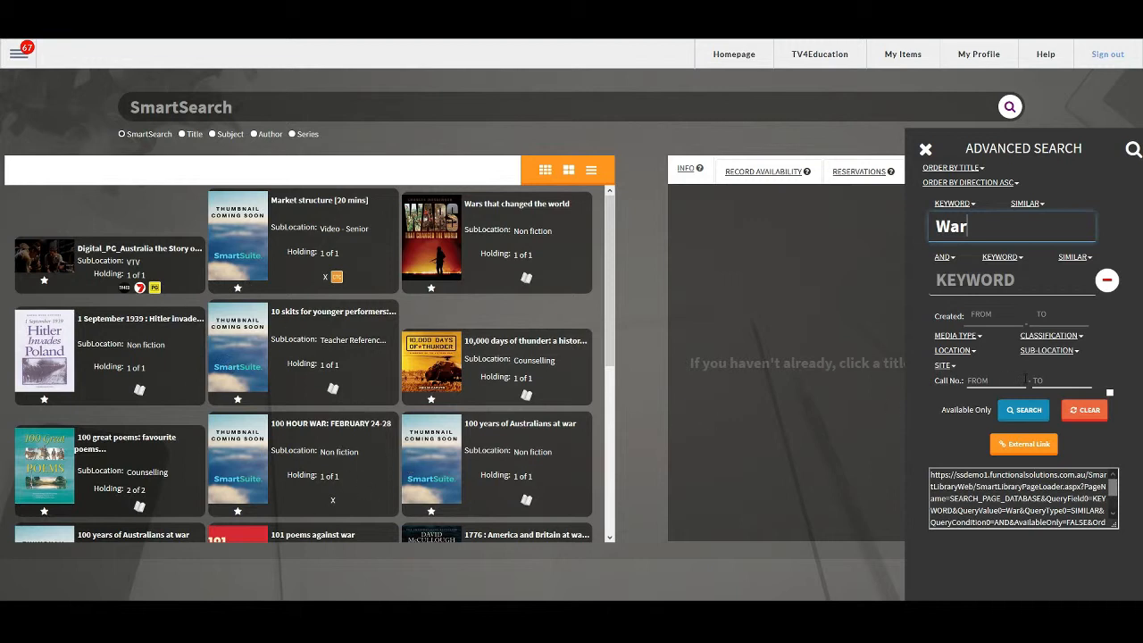
- Copy the external link of the War search and dismiss the confirmation message
{"action": "mouse_move", "coordinate": [931, 476]}
{"action": "left_mouse_down"}
{"action": "mouse_move", "coordinate": [1101, 522]}
{"action": "mouse_move", "coordinate": [930, 475]}
{"action": "left_mouse_up"}
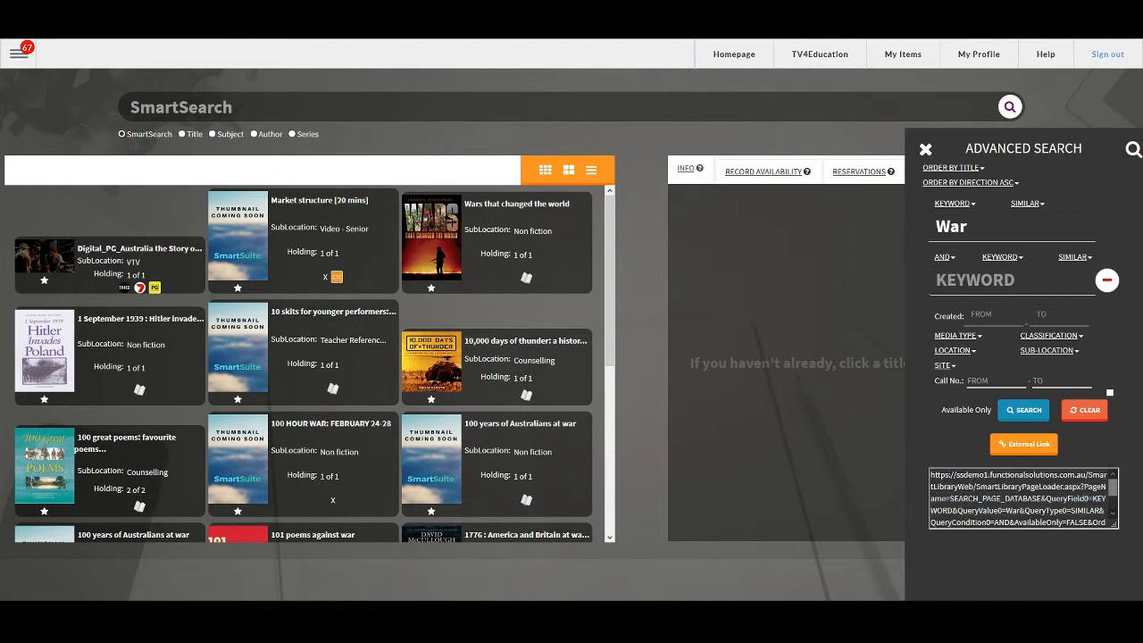
{"action": "left_click", "coordinate": [1022, 446]}
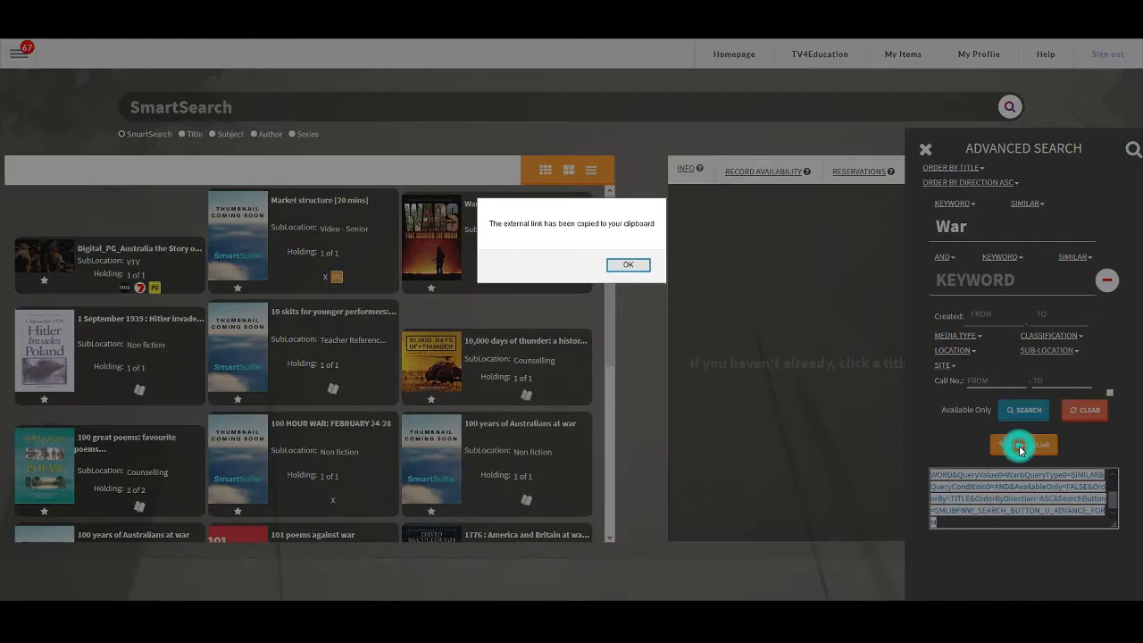
{"action": "left_click", "coordinate": [628, 267]}
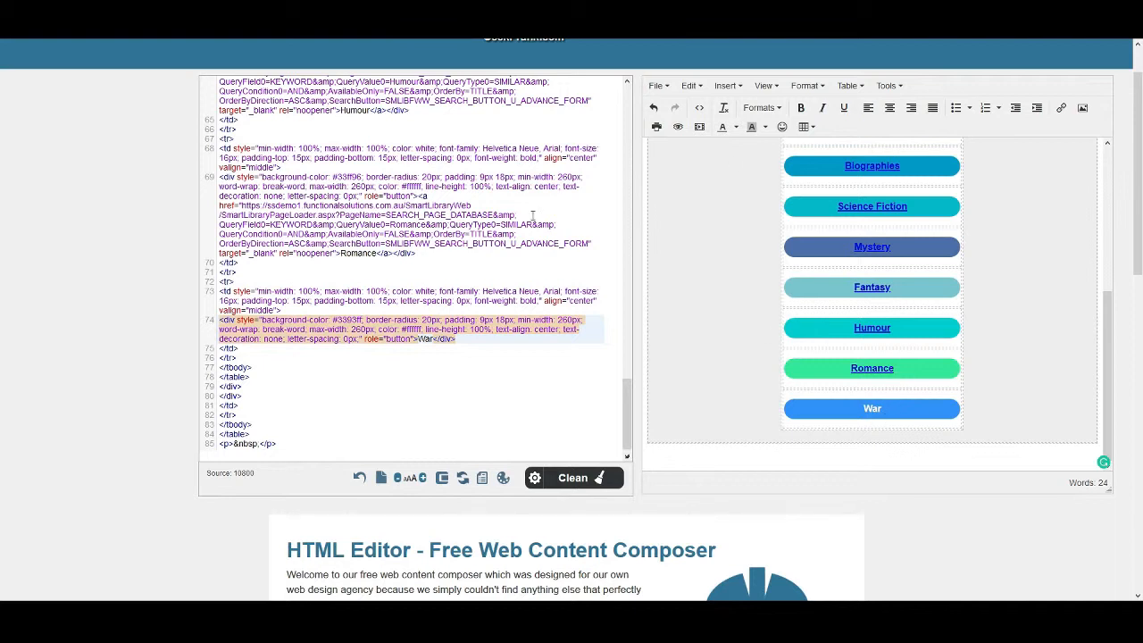
- Link the War button's text in HTML5-Editor.Net to the copied War search URL, with the target left at None
{"action": "double_click", "coordinate": [884, 408]}
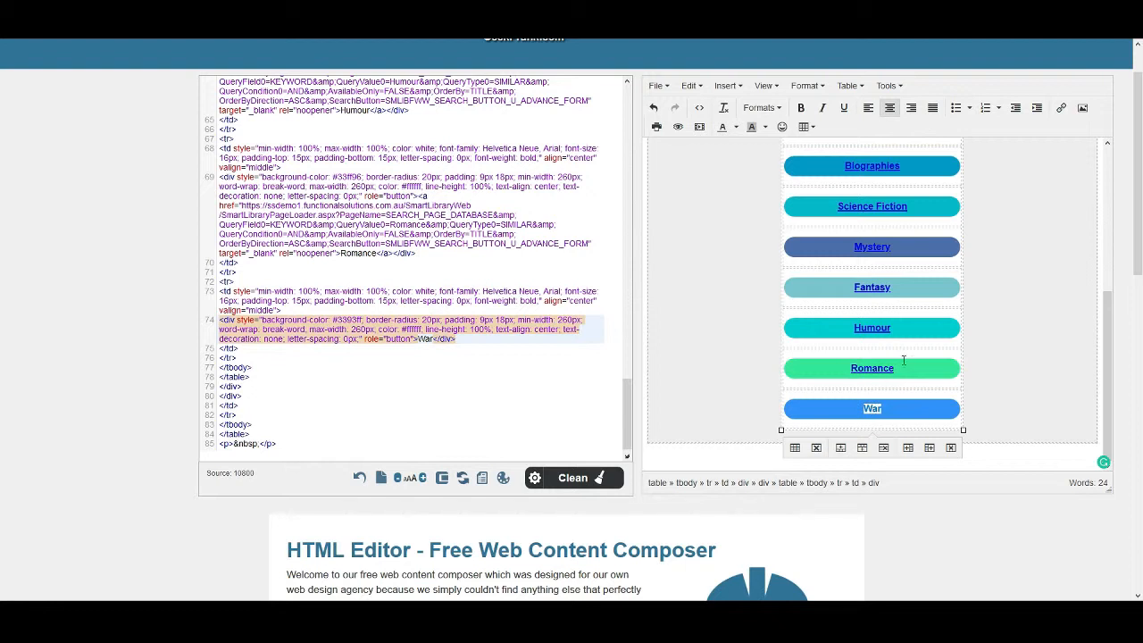
{"action": "left_click", "coordinate": [1062, 109]}
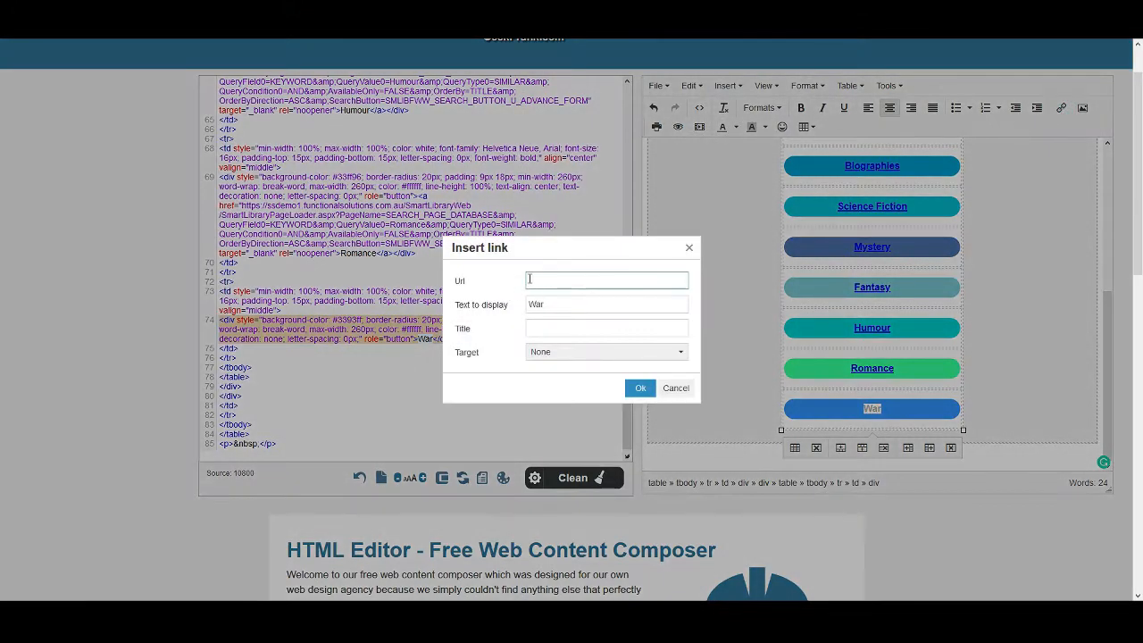
{"action": "left_click", "coordinate": [540, 280]}
{"action": "key", "text": "ctrl+v"}
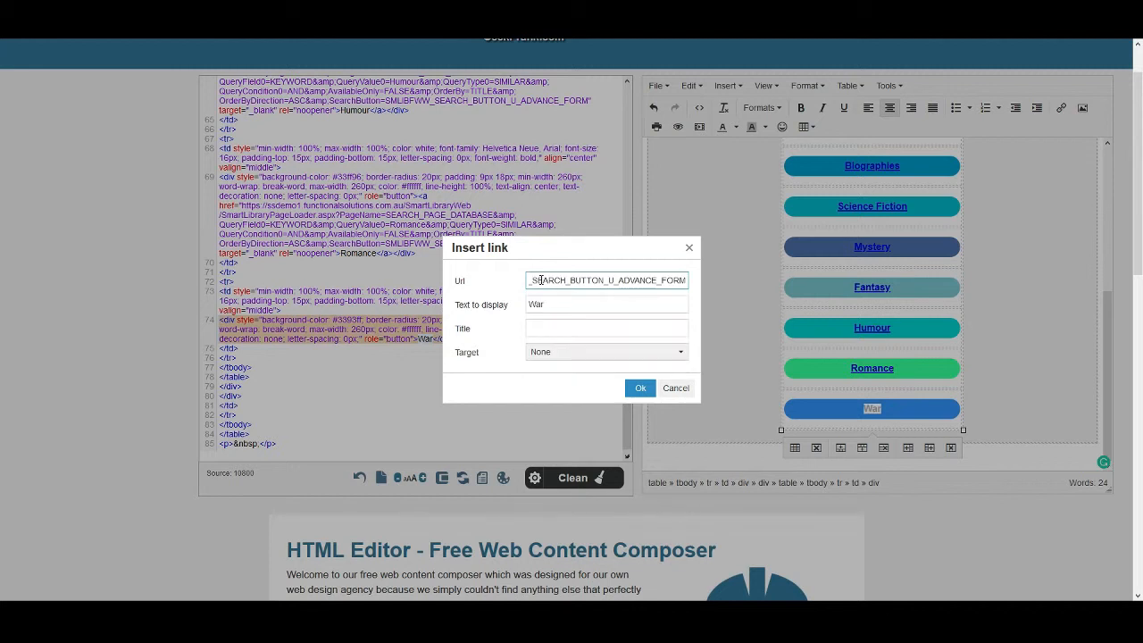
{"action": "left_click_drag", "start_coordinate": [540, 280], "coordinate": [620, 280]}
{"action": "left_click", "coordinate": [616, 286]}
{"action": "left_click", "coordinate": [620, 280]}
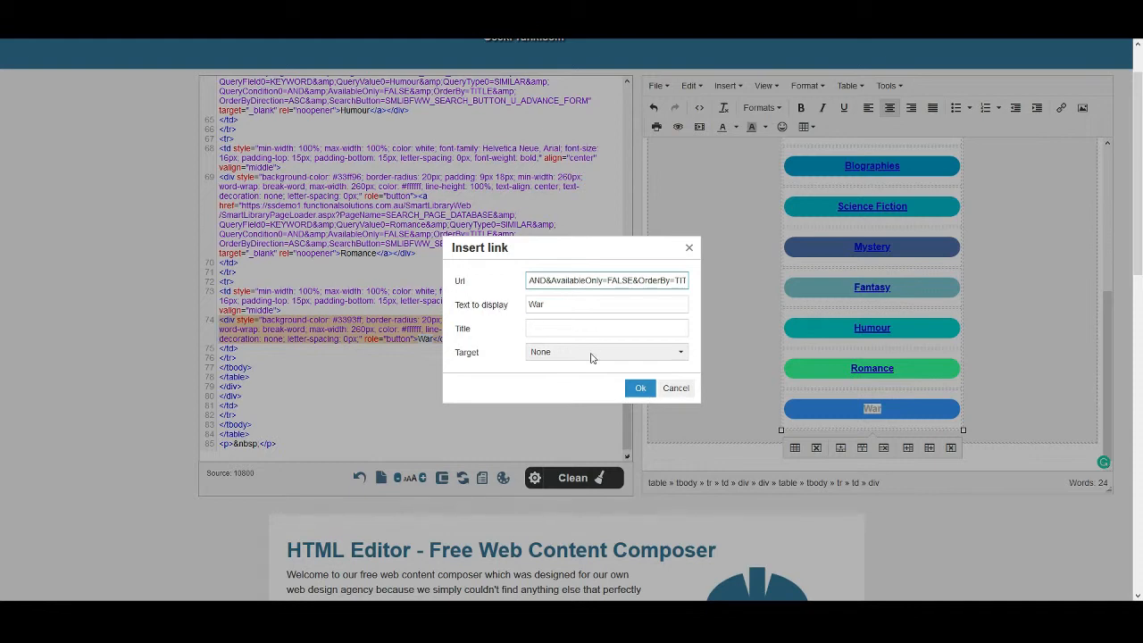
{"action": "left_click", "coordinate": [636, 390]}
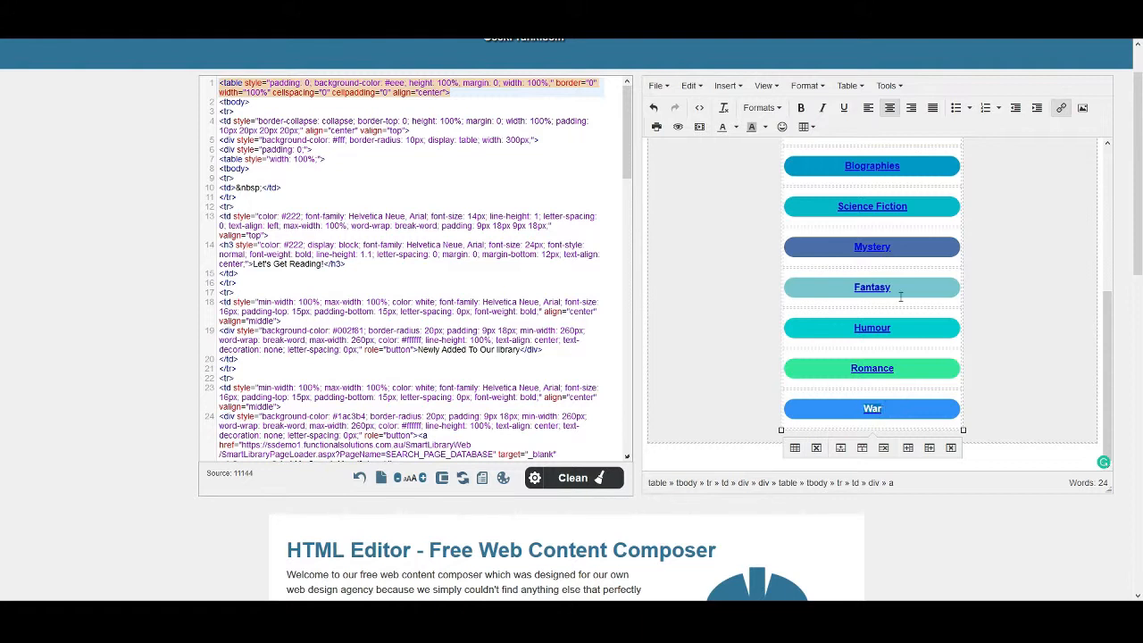
{"action": "scroll", "coordinate": [898, 355], "scroll_direction": "up", "scroll_amount": 5}
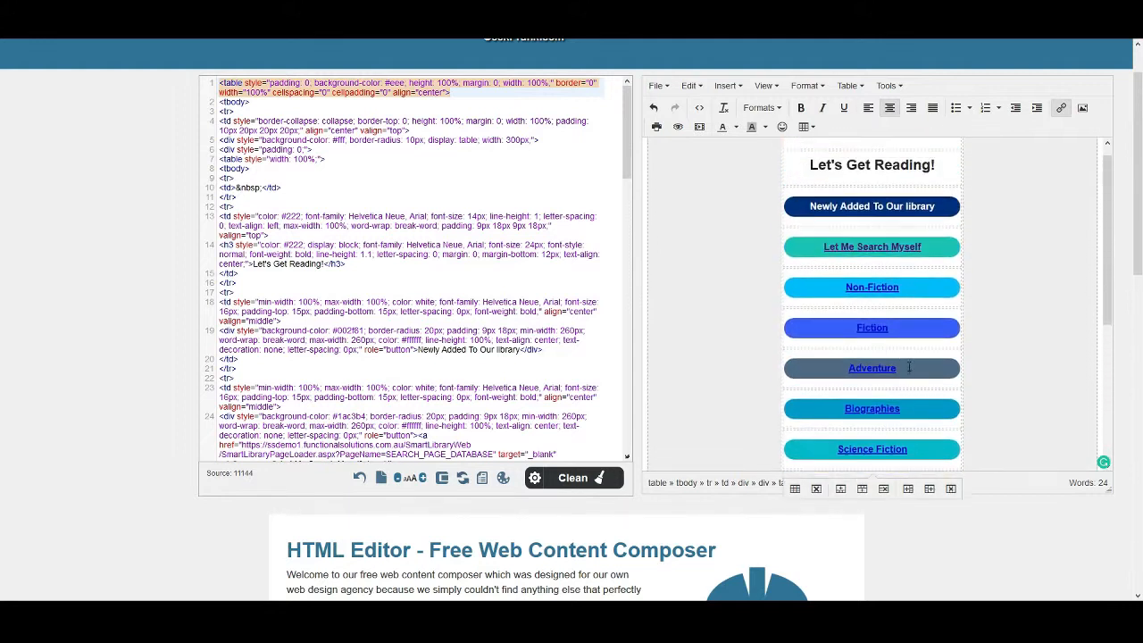
- Replace the Adventure button's text with Manga in the visual editor
{"action": "left_click_drag", "start_coordinate": [906, 369], "coordinate": [847, 370]}
{"action": "key", "text": "BackSpace"}
{"action": "type", "text": "anga"}
- Remove the old URL from the Manga button's link and apply the change
{"action": "left_click", "coordinate": [1061, 107]}
{"action": "left_click", "coordinate": [539, 280]}
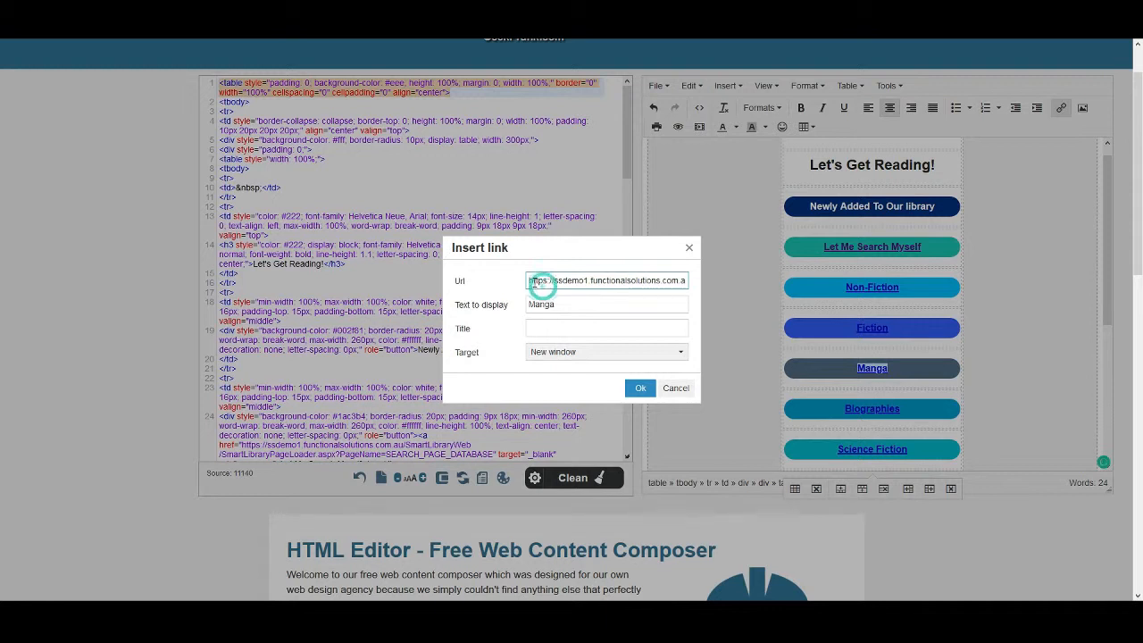
{"action": "left_click_drag", "start_coordinate": [539, 279], "coordinate": [785, 285]}
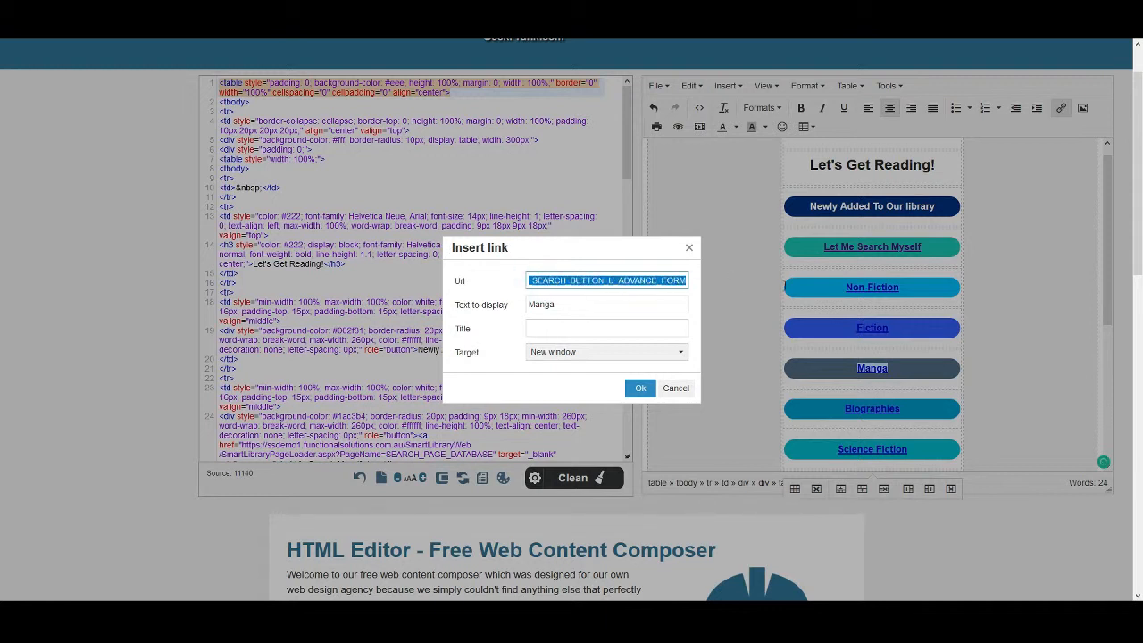
{"action": "key", "text": "BackSpace"}
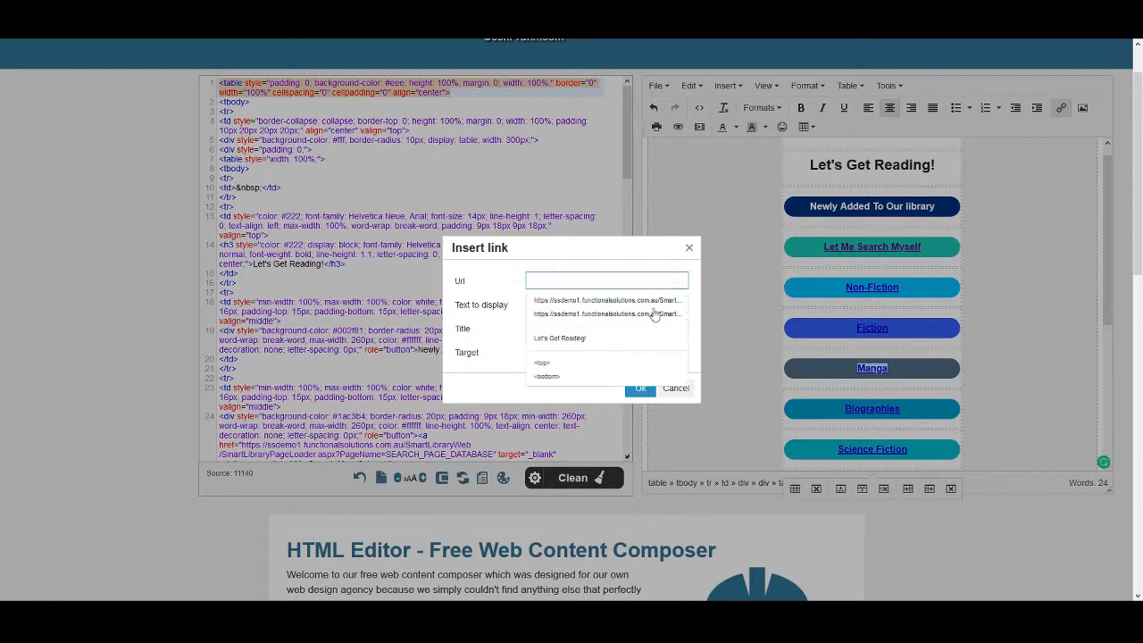
{"action": "left_click", "coordinate": [639, 389]}
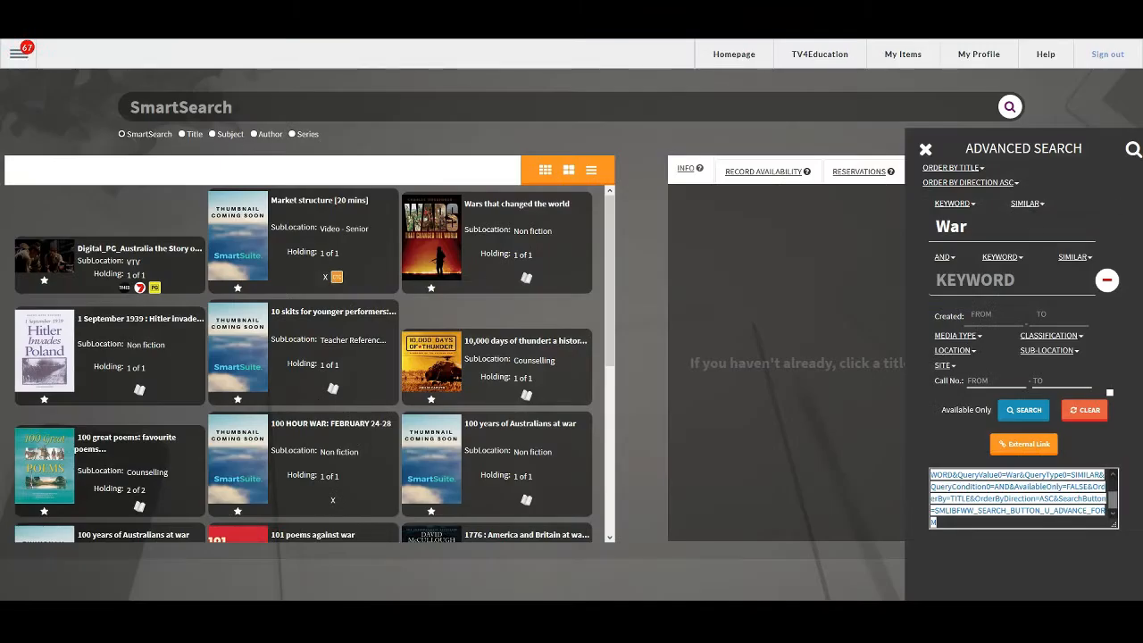
- Run an advanced search in the library for the keyword manga and copy the search's external link
{"action": "double_click", "coordinate": [974, 226]}
{"action": "type", "text": "Manga"}
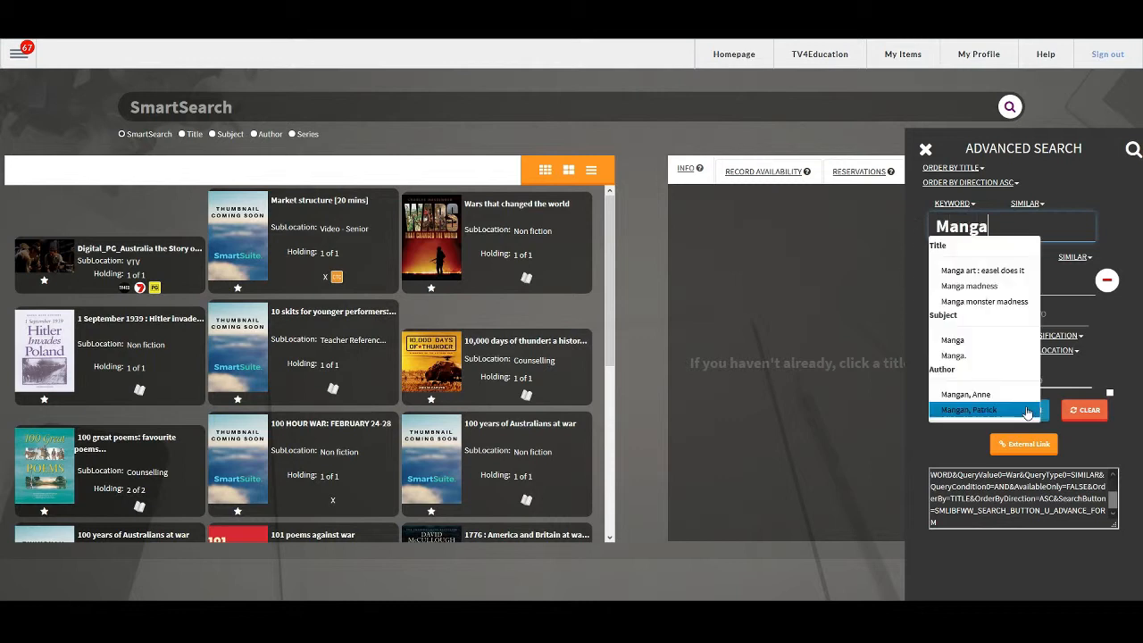
{"action": "left_click", "coordinate": [1027, 409]}
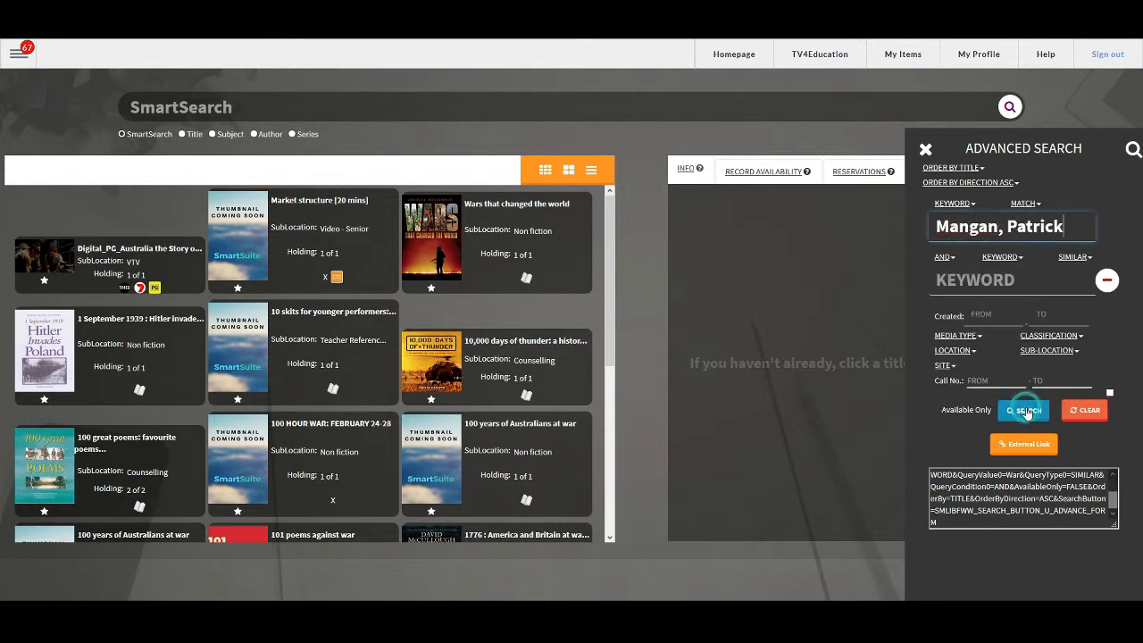
{"action": "triple_click", "coordinate": [1075, 233]}
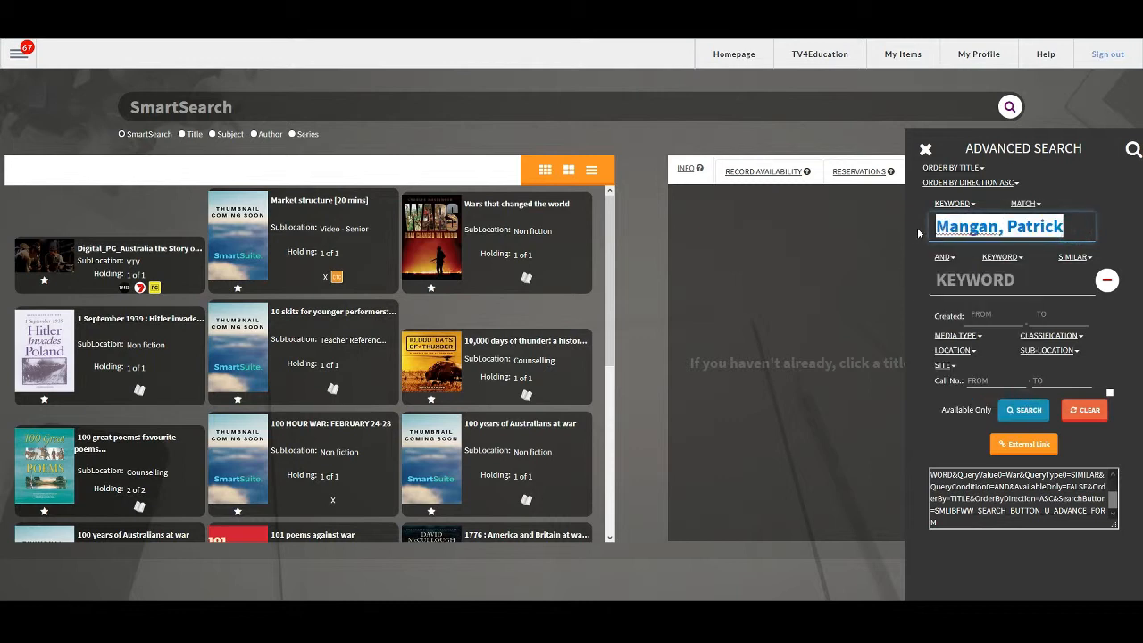
{"action": "type", "text": "manga"}
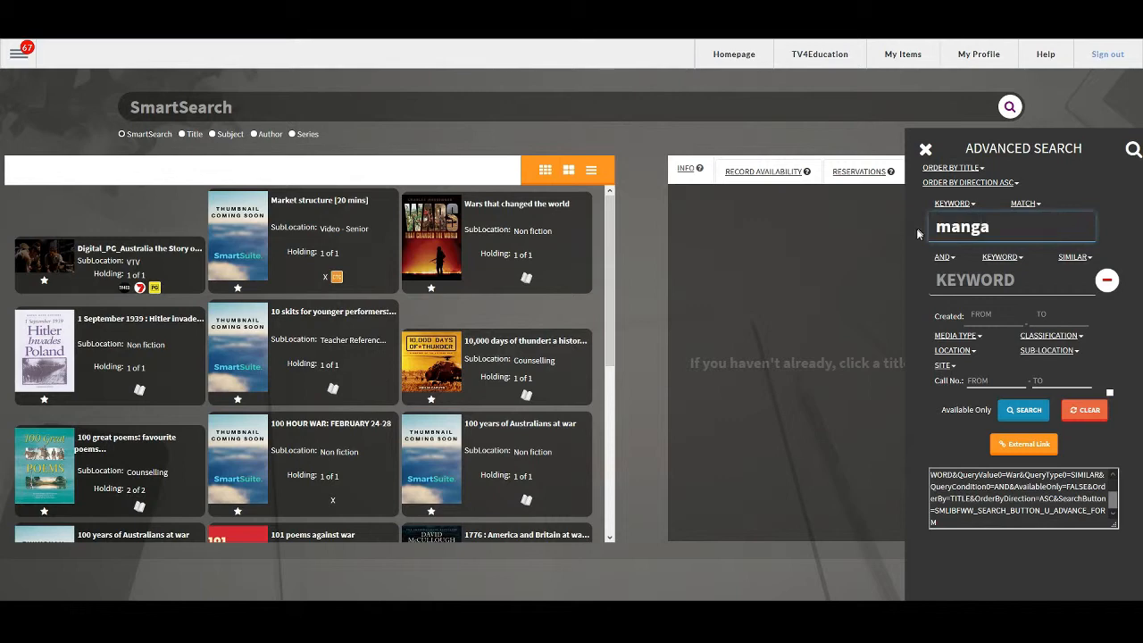
{"action": "left_click", "coordinate": [1016, 412]}
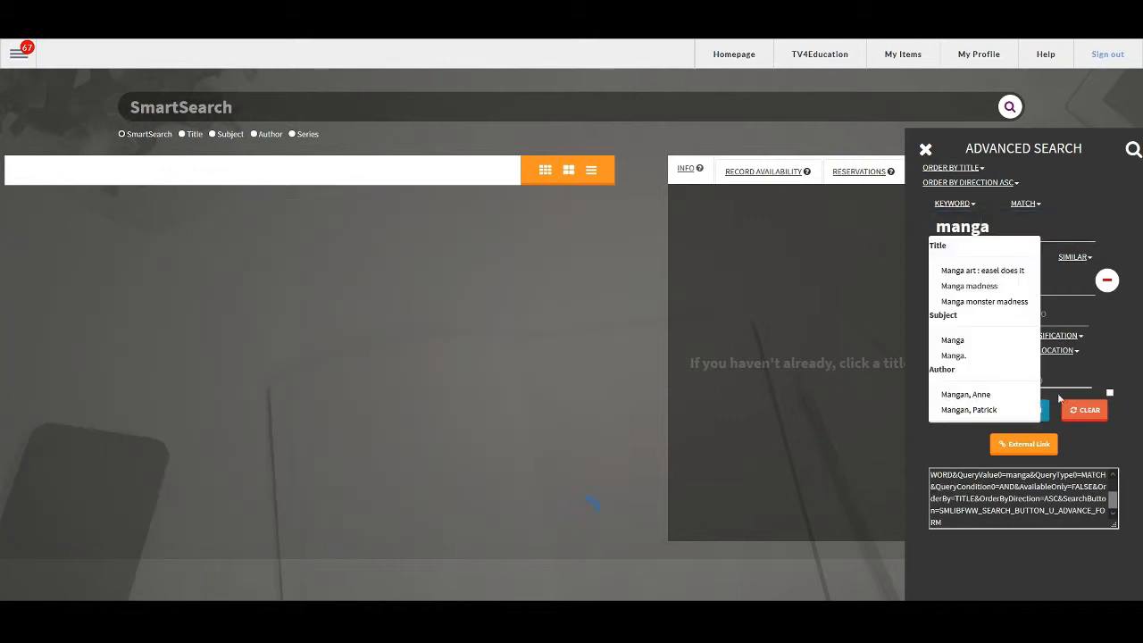
{"action": "left_click", "coordinate": [1047, 413]}
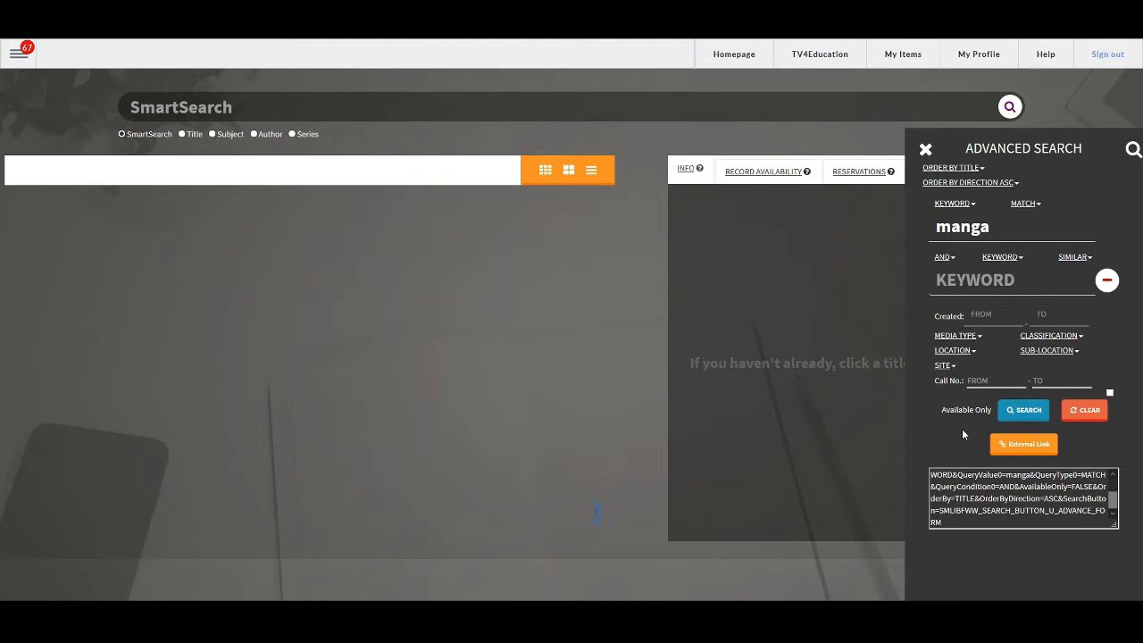
{"action": "left_click", "coordinate": [1027, 445]}
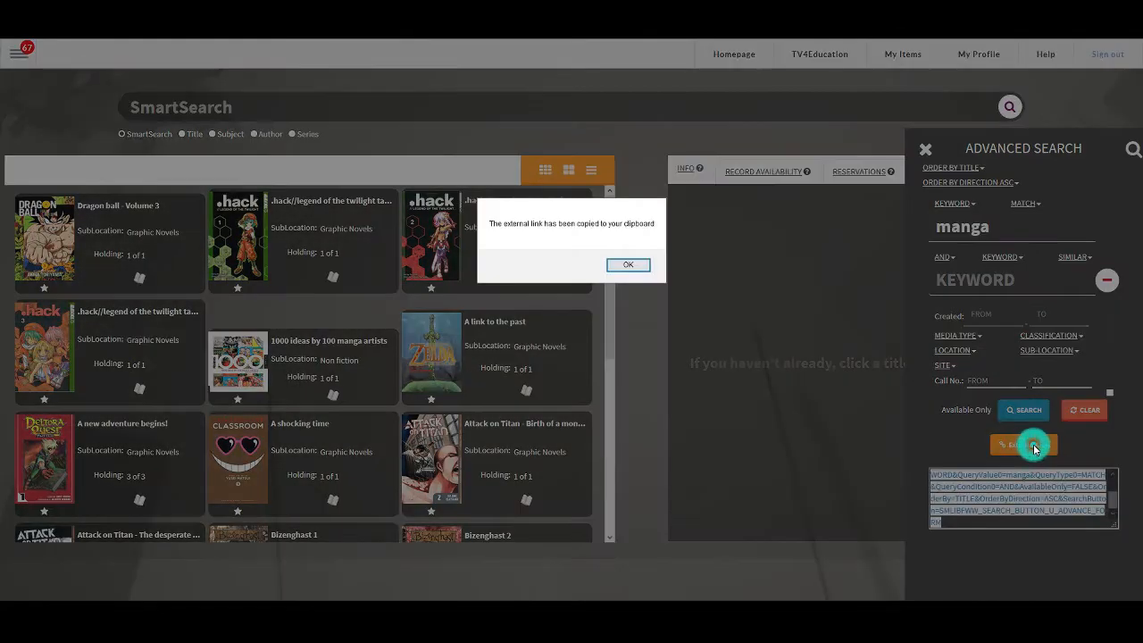
{"action": "left_click", "coordinate": [629, 267]}
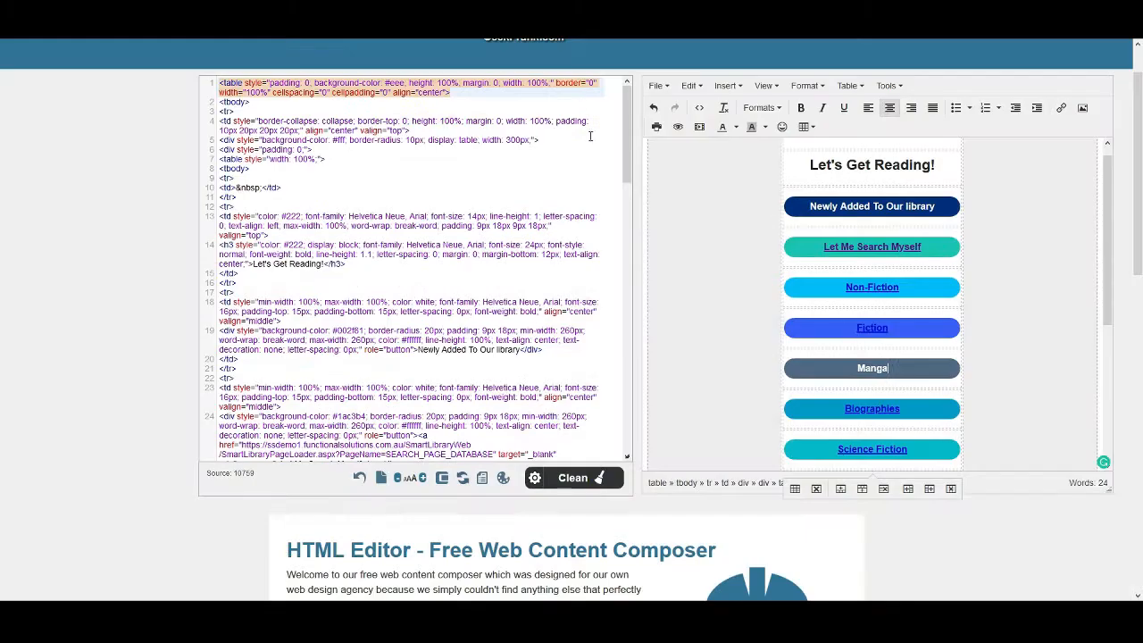
- Link the Manga button's text in HTML5-Editor.Net to the copied manga search URL, with the target left at None
{"action": "double_click", "coordinate": [893, 368]}
{"action": "left_click", "coordinate": [1061, 108]}
{"action": "left_click", "coordinate": [595, 279]}
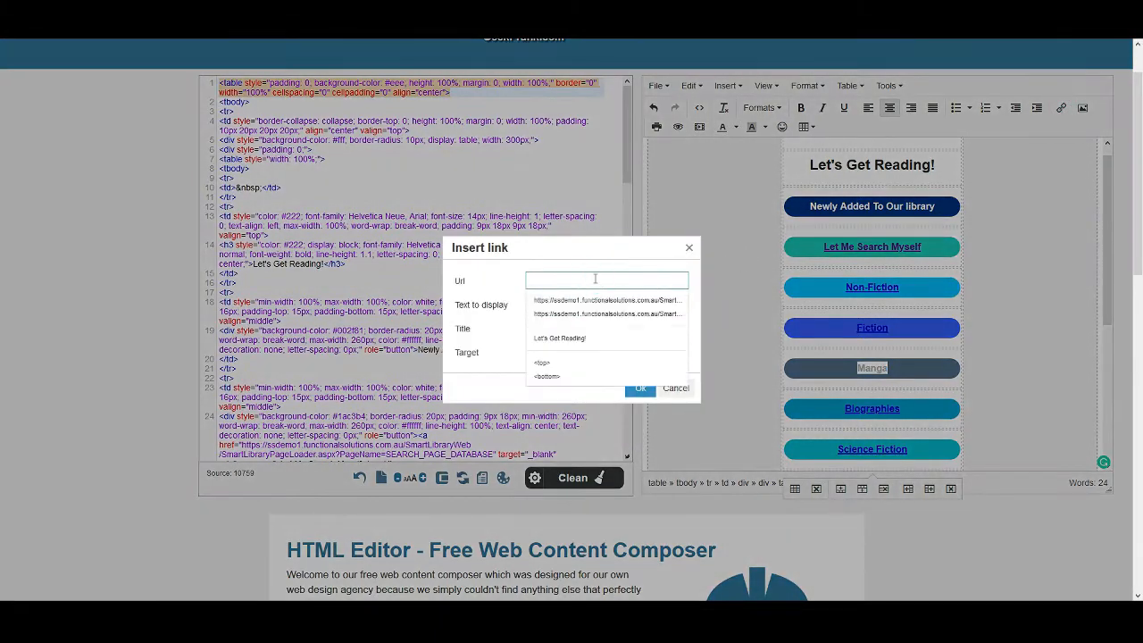
{"action": "key", "text": "ctrl+v"}
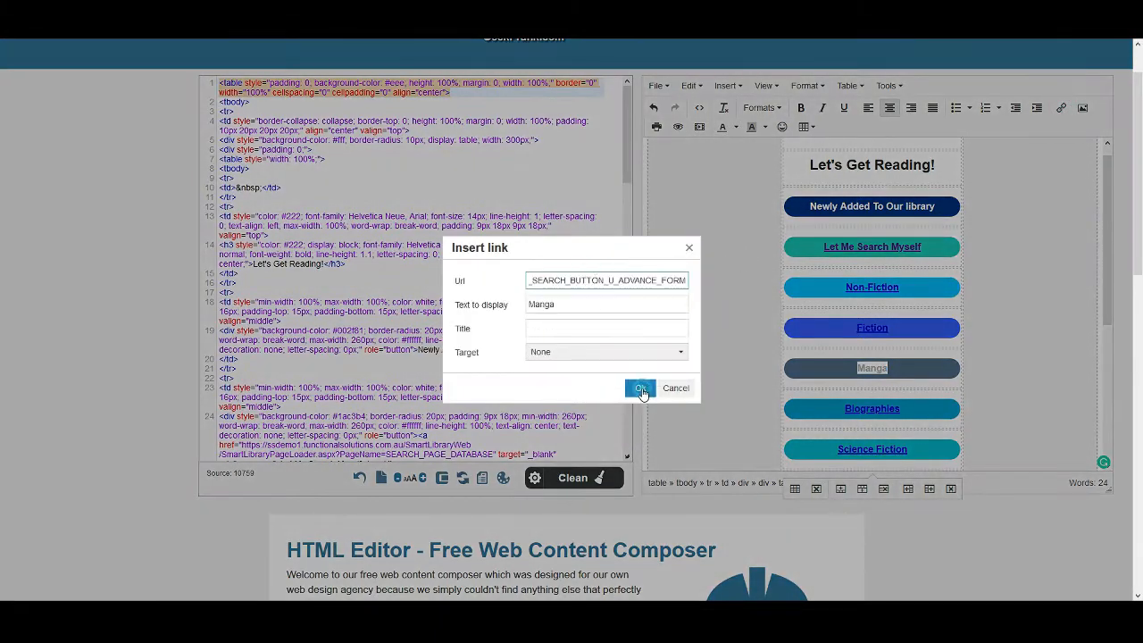
{"action": "left_click", "coordinate": [641, 390]}
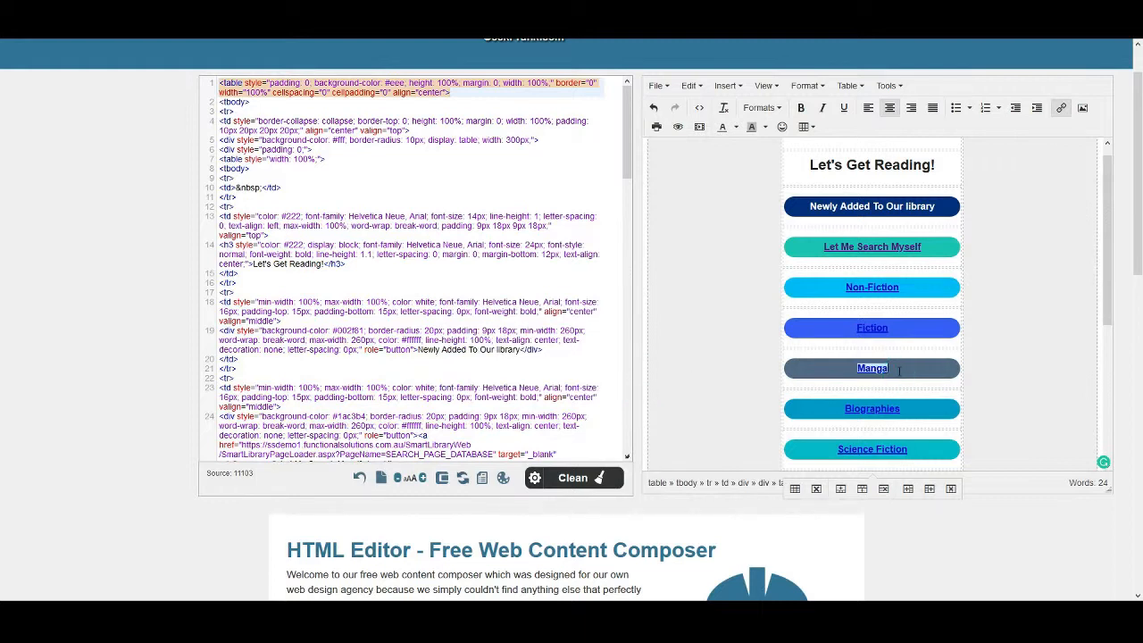
{"action": "double_click", "coordinate": [915, 409]}
{"action": "scroll", "coordinate": [912, 416], "scroll_direction": "down", "scroll_amount": 1}
{"action": "scroll", "coordinate": [912, 416], "scroll_direction": "down", "scroll_amount": 2}
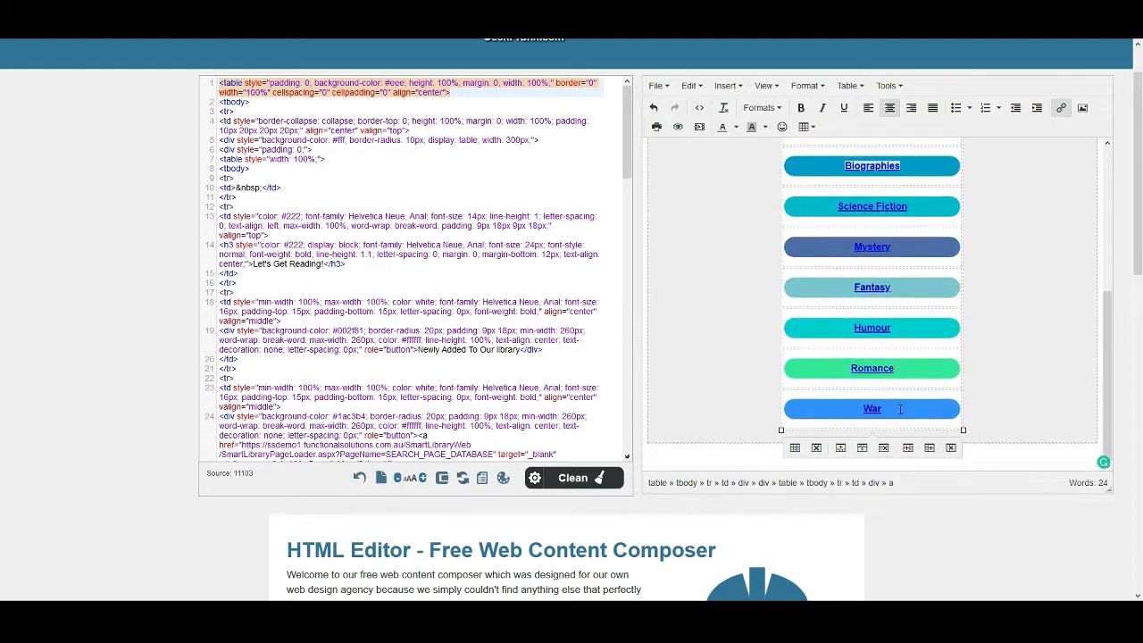
{"action": "left_click", "coordinate": [899, 409]}
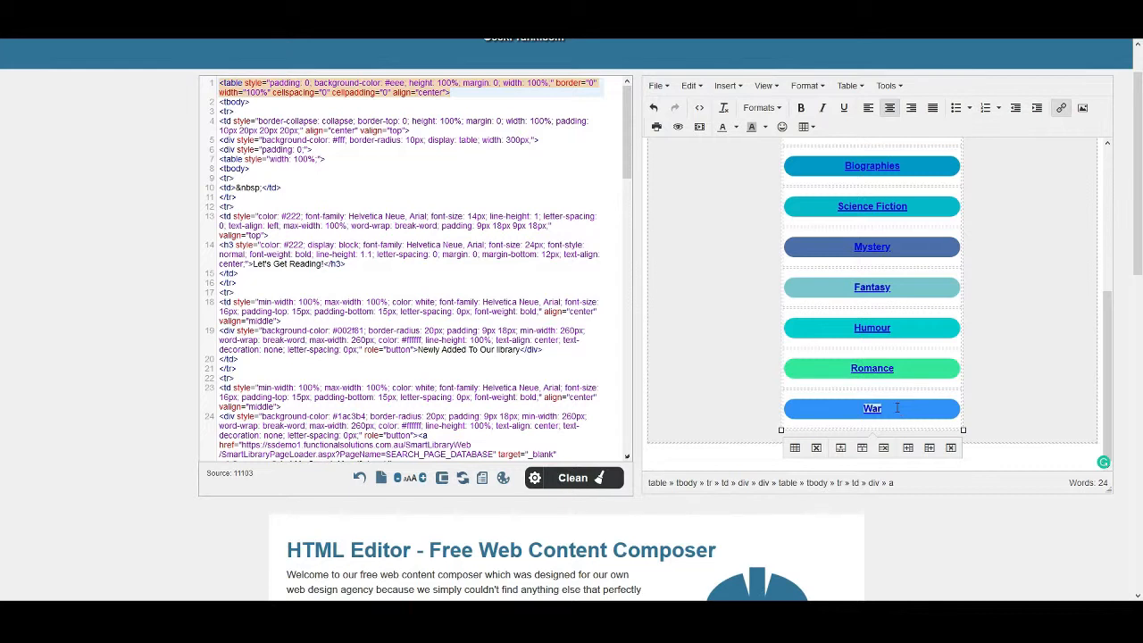
{"action": "scroll", "coordinate": [897, 411], "scroll_direction": "up", "scroll_amount": 3}
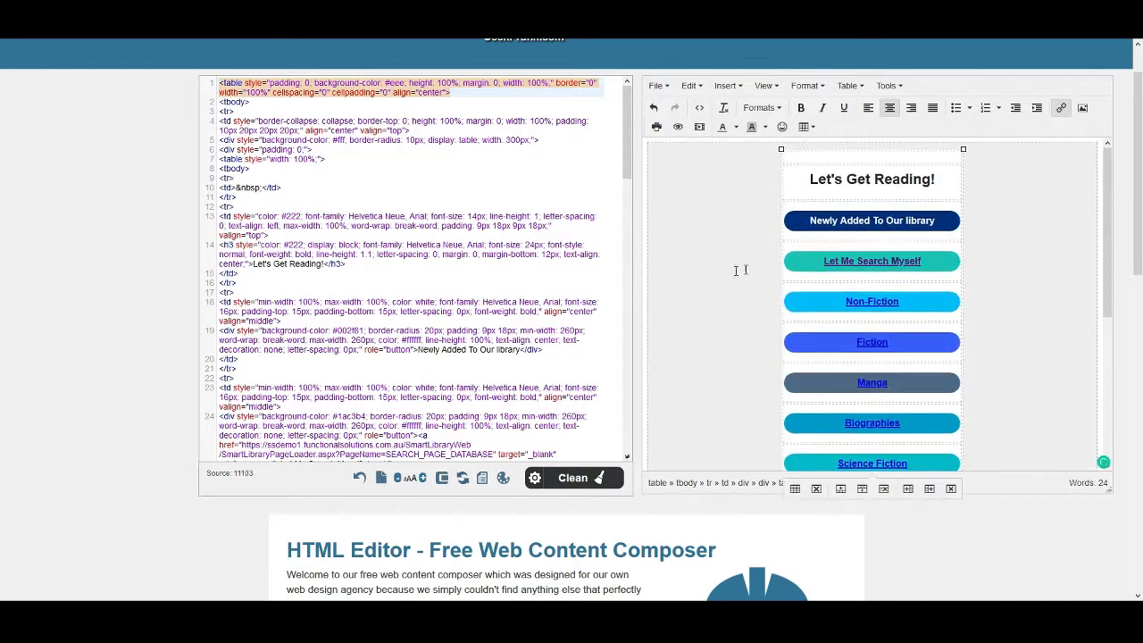
- Copy the complete HTML source and paste it over the existing HTML of BOOKS_BY_GENRE_HTML_ITEM in the library's PinUp Editor
{"action": "left_click", "coordinate": [414, 162]}
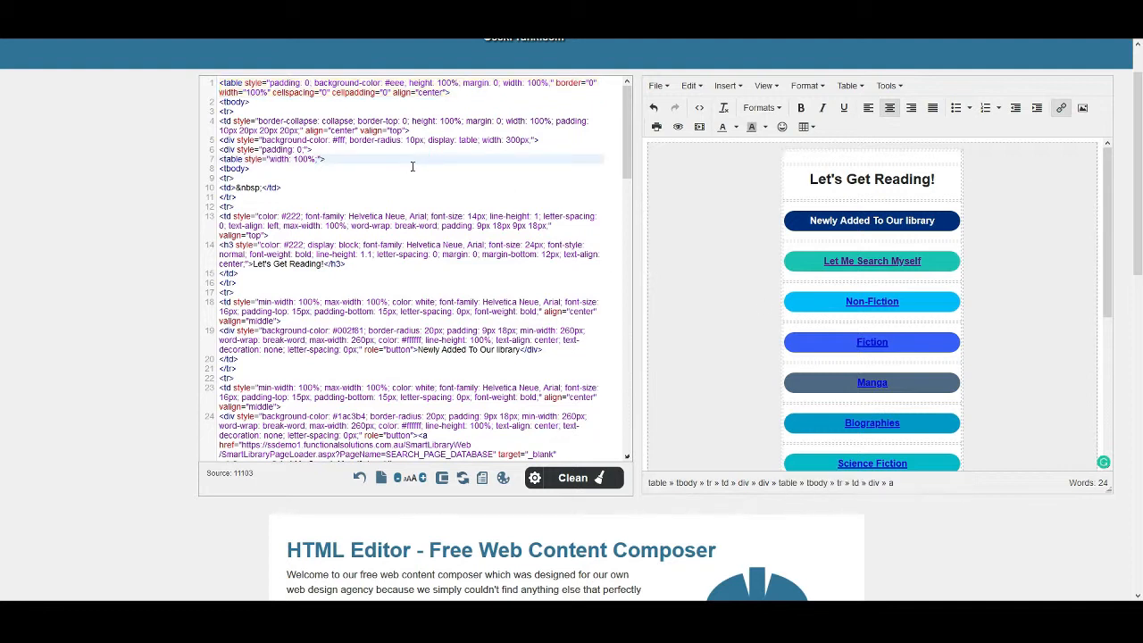
{"action": "key", "text": "ctrl+a"}
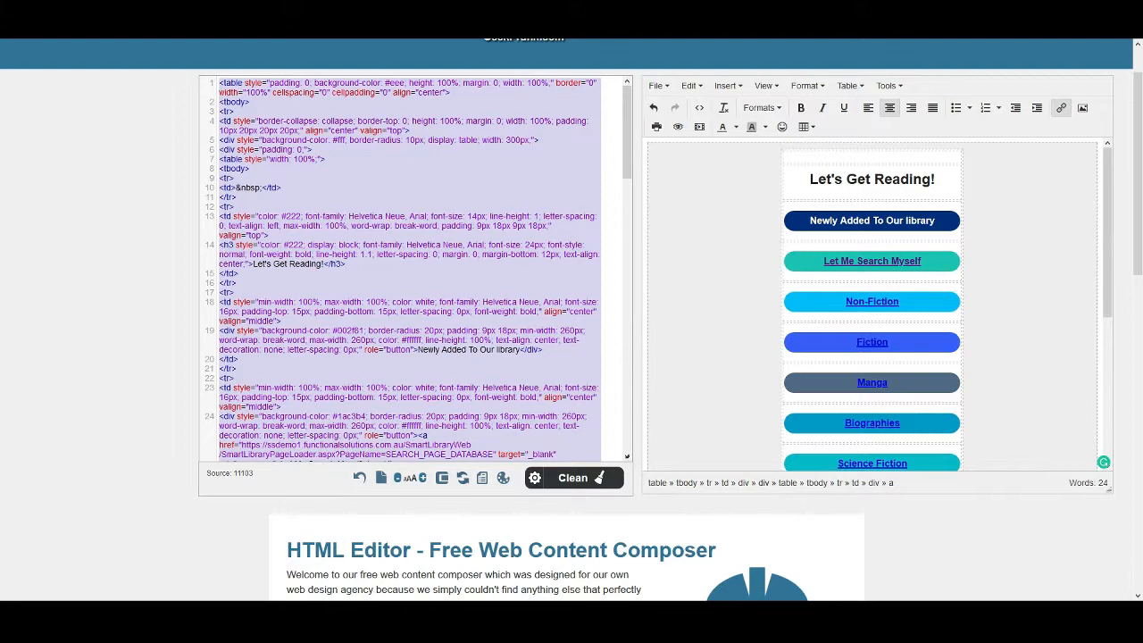
{"action": "key", "text": "ctrl+Tab"}
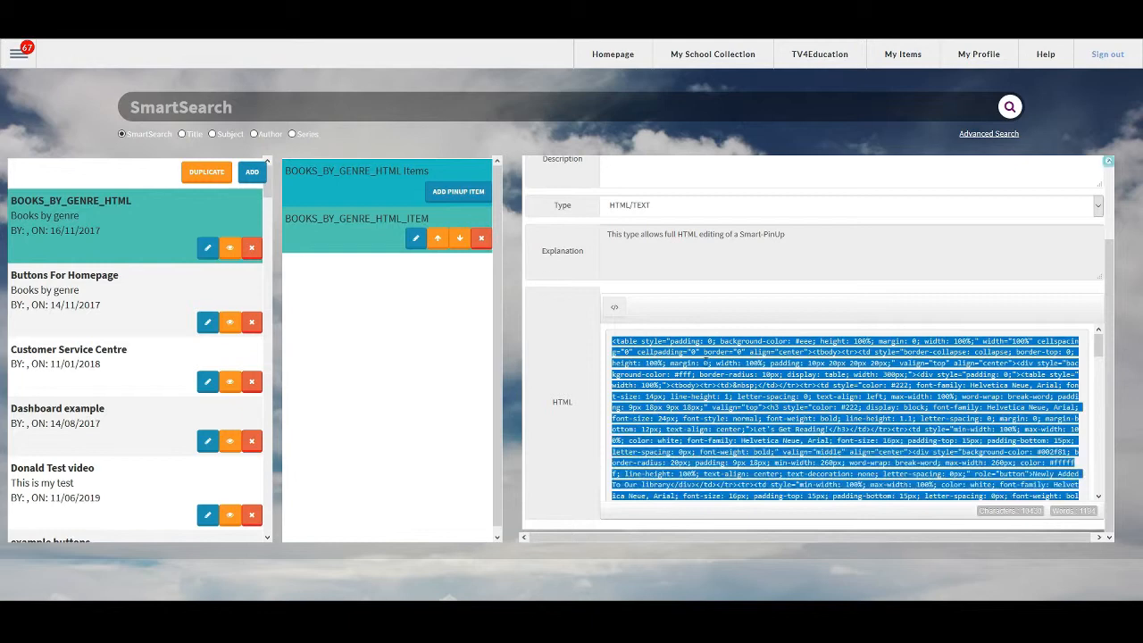
{"action": "left_click", "coordinate": [703, 352]}
{"action": "left_click", "coordinate": [647, 341]}
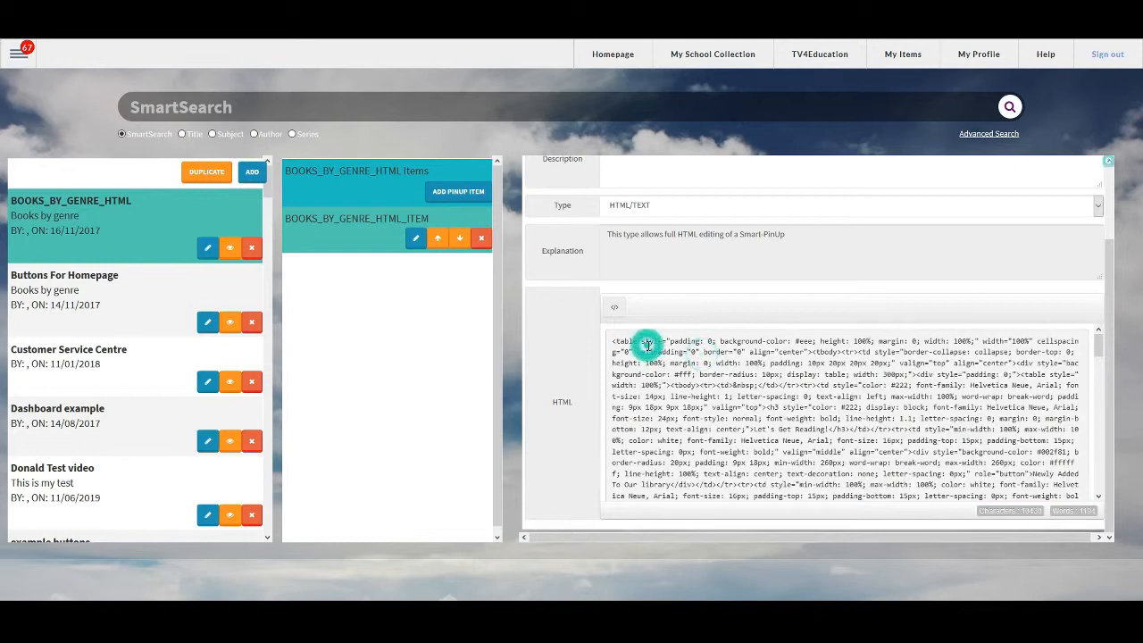
{"action": "key", "text": "ctrl+a"}
{"action": "key", "text": "Delete"}
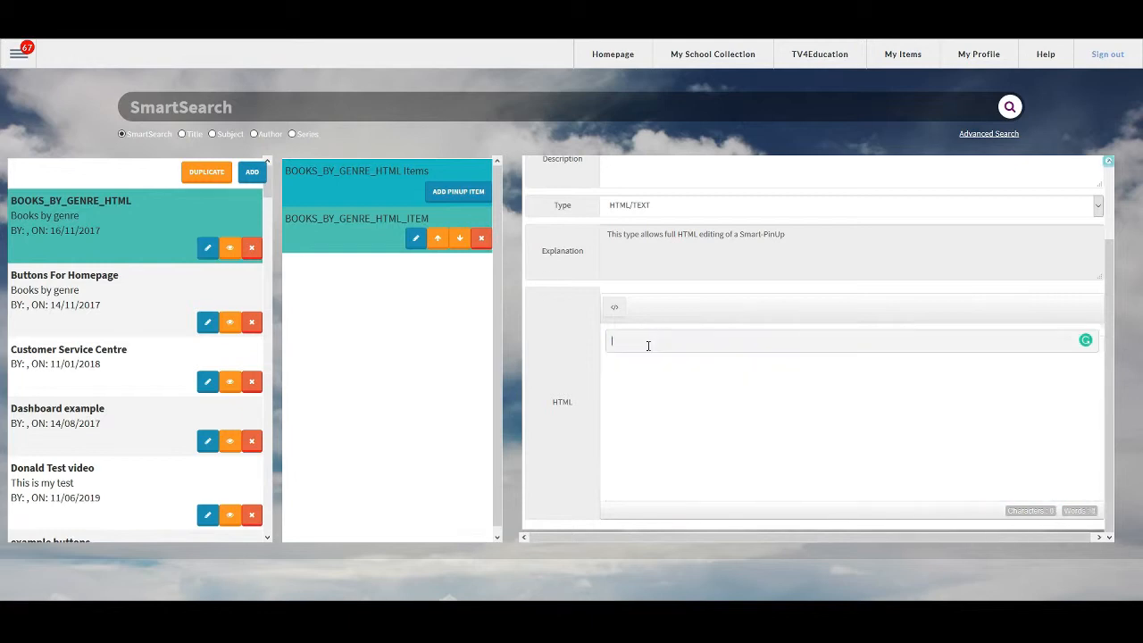
{"action": "key", "text": "ctrl+v"}
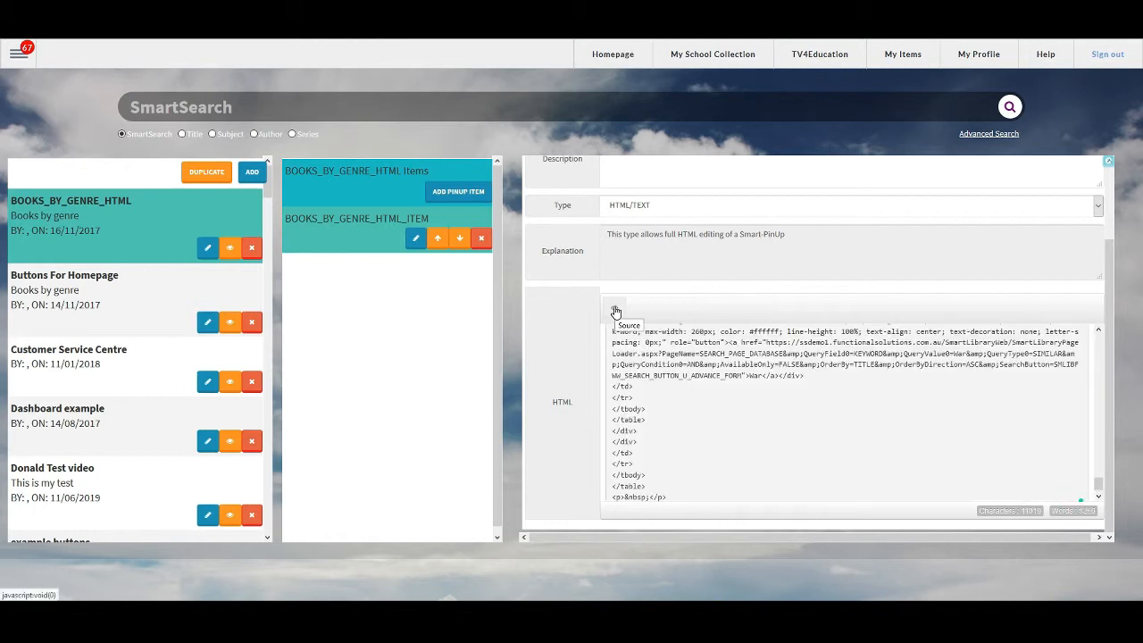
- Switch the PinUp item's HTML from source to the rendered view, check the genre buttons and save the item
{"action": "left_click", "coordinate": [615, 311]}
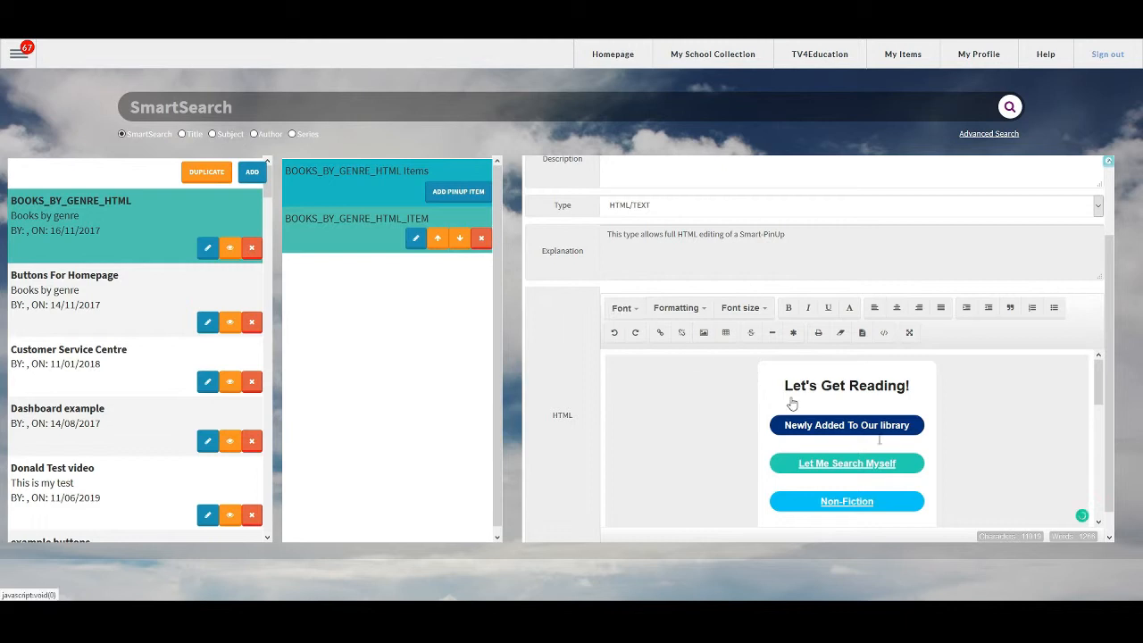
{"action": "scroll", "coordinate": [991, 449], "scroll_direction": "down", "scroll_amount": 3}
{"action": "scroll", "coordinate": [831, 408], "scroll_direction": "up", "scroll_amount": 1}
{"action": "scroll", "coordinate": [844, 429], "scroll_direction": "down", "scroll_amount": 4}
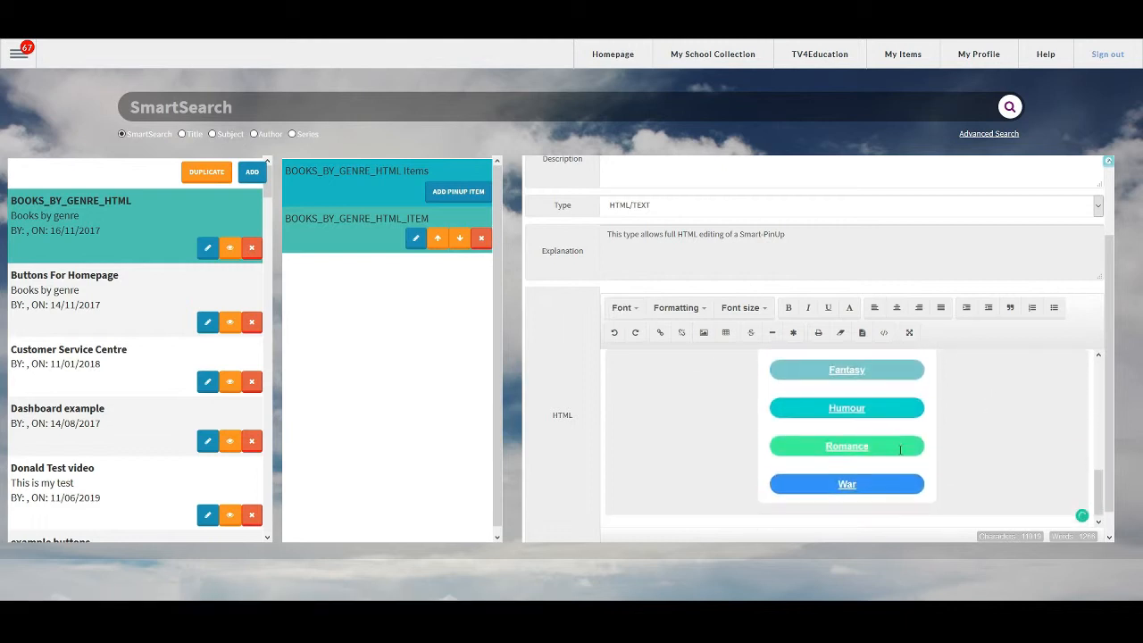
{"action": "scroll", "coordinate": [964, 446], "scroll_direction": "up", "scroll_amount": 6}
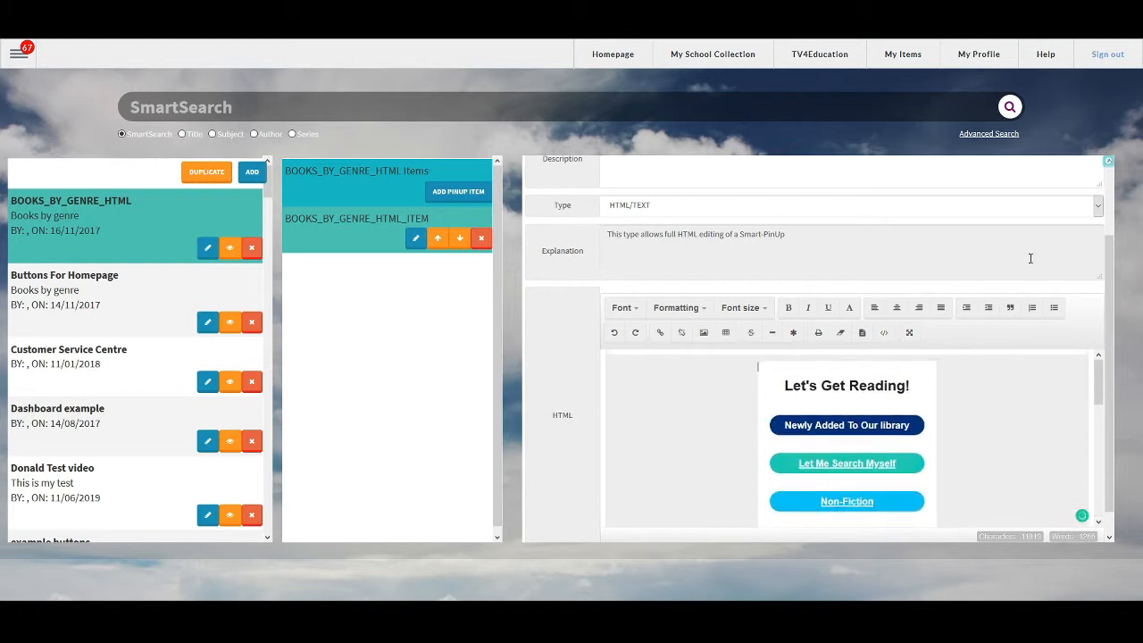
{"action": "scroll", "coordinate": [1030, 255], "scroll_direction": "up", "scroll_amount": 2}
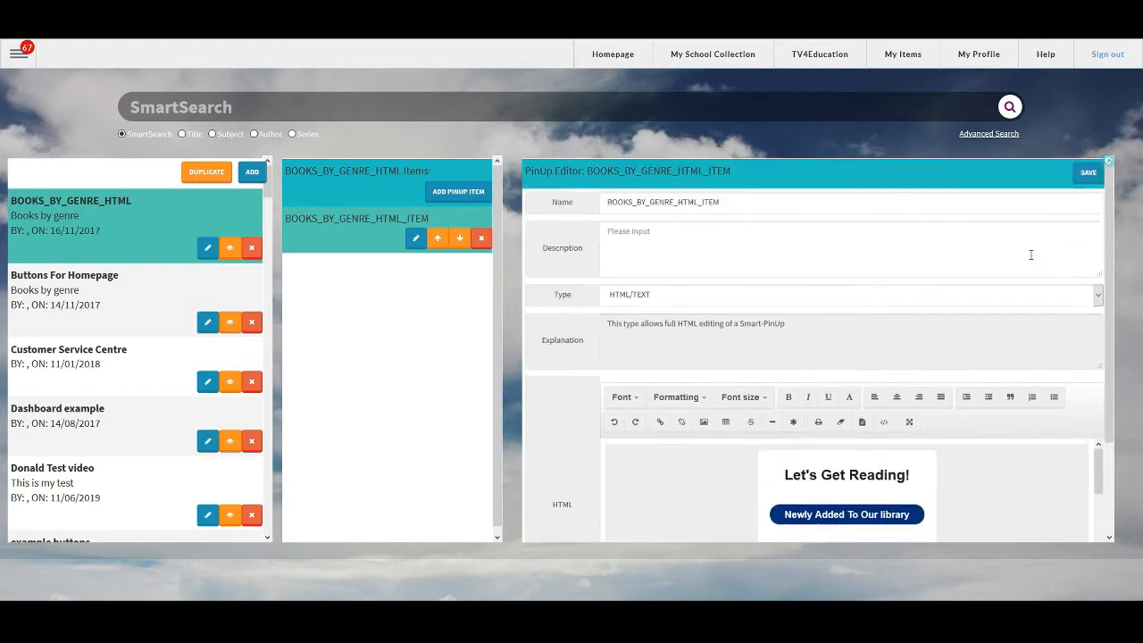
{"action": "left_click", "coordinate": [1087, 176]}
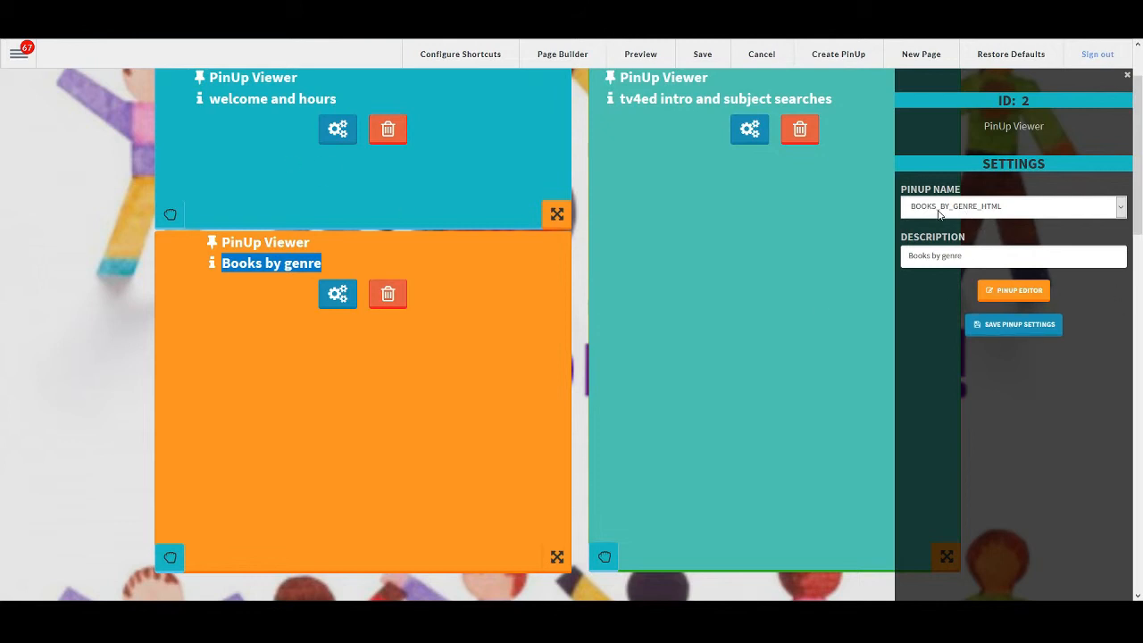
- Save the Books by genre PinUp settings and the page configuration, and refresh the homepage
{"action": "left_click", "coordinate": [1014, 329]}
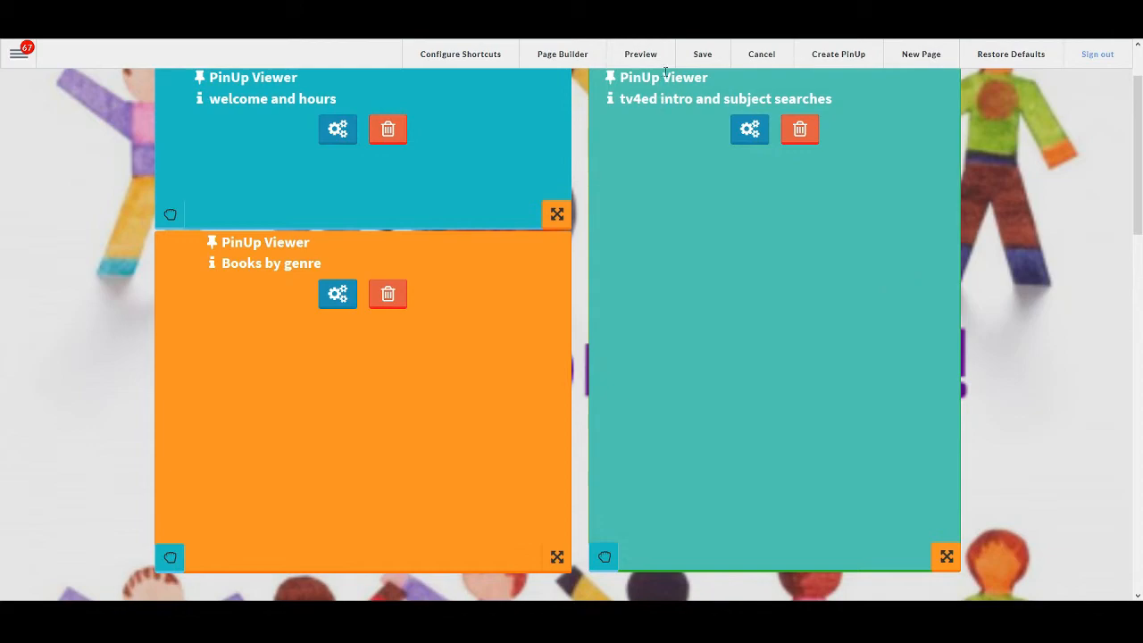
{"action": "left_click", "coordinate": [699, 55]}
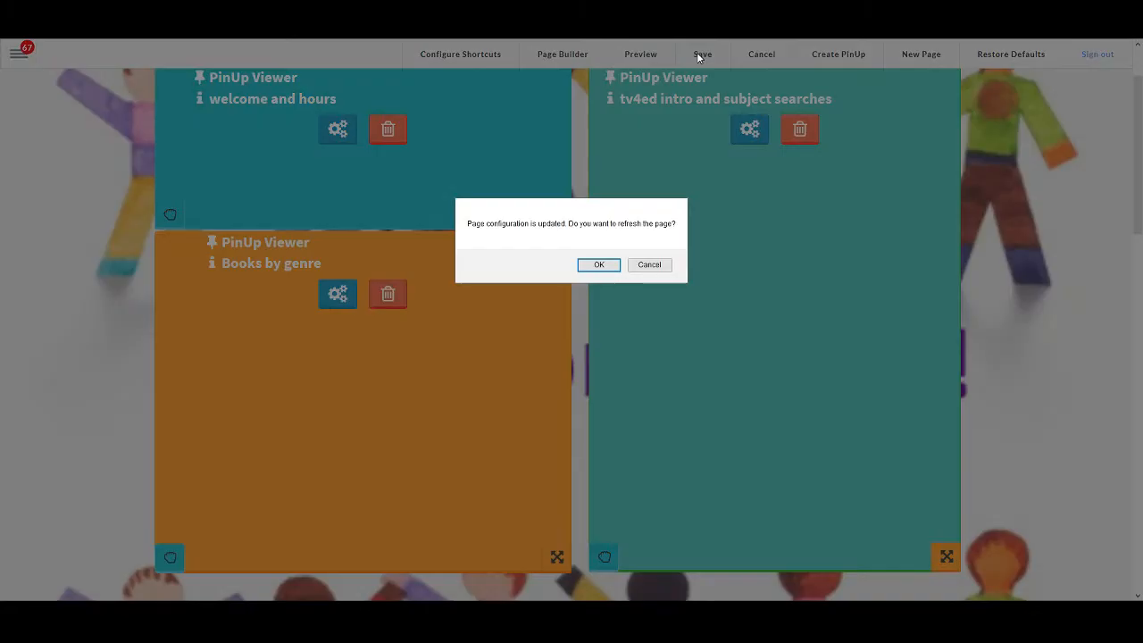
{"action": "key", "text": "Return"}
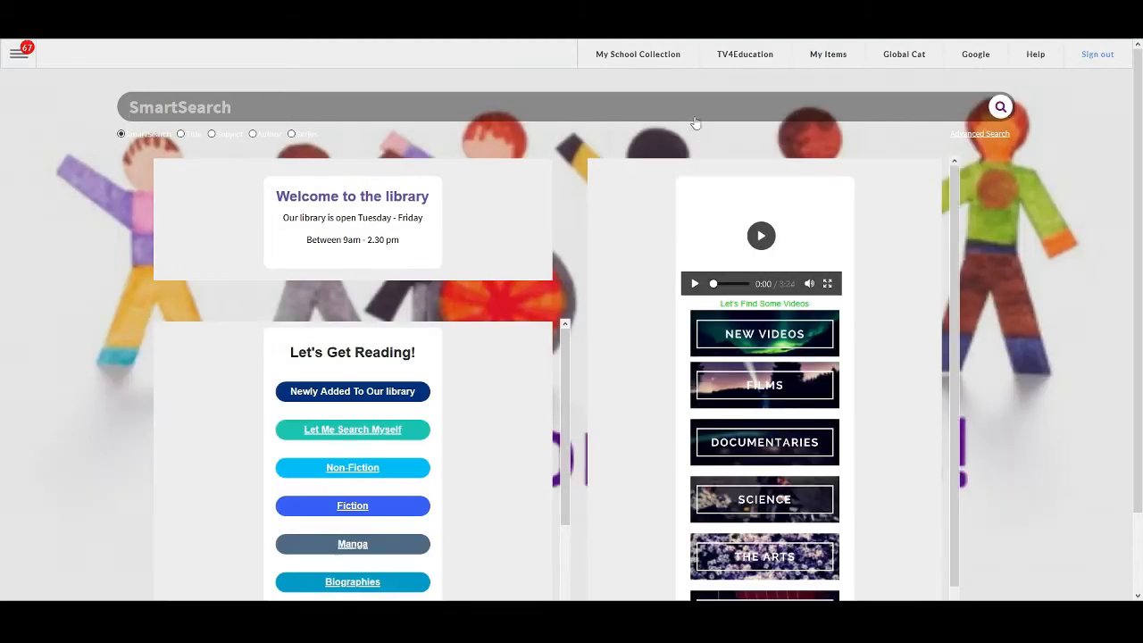
- Test the Manga button on the homepage and close the Advanced Search panel over its results
{"action": "scroll", "coordinate": [434, 398], "scroll_direction": "down", "scroll_amount": 3}
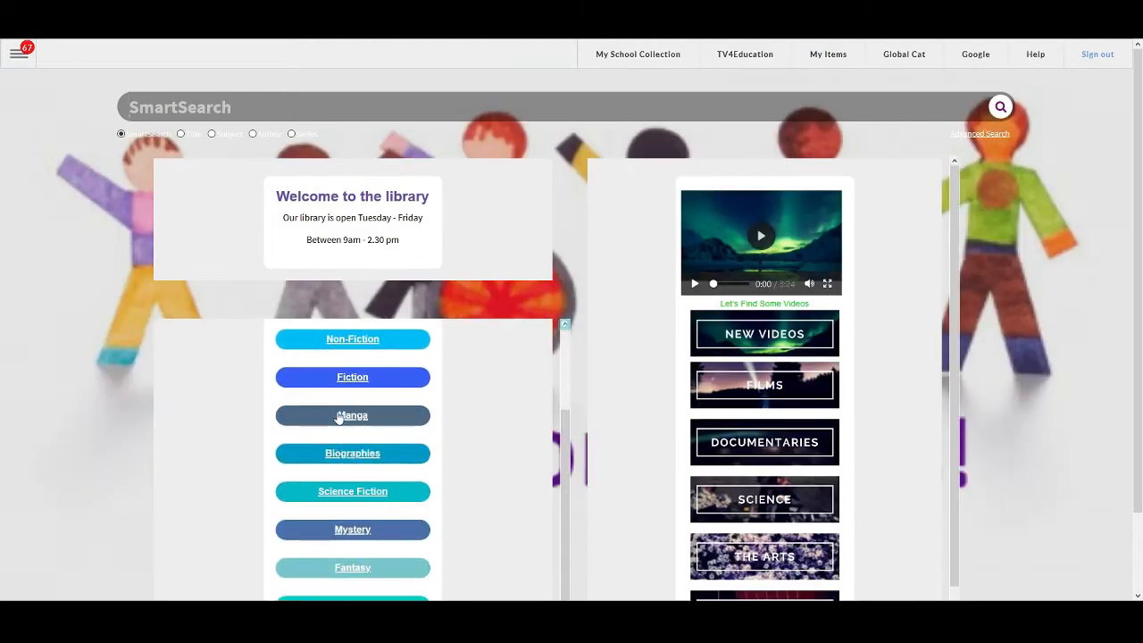
{"action": "left_click", "coordinate": [354, 421]}
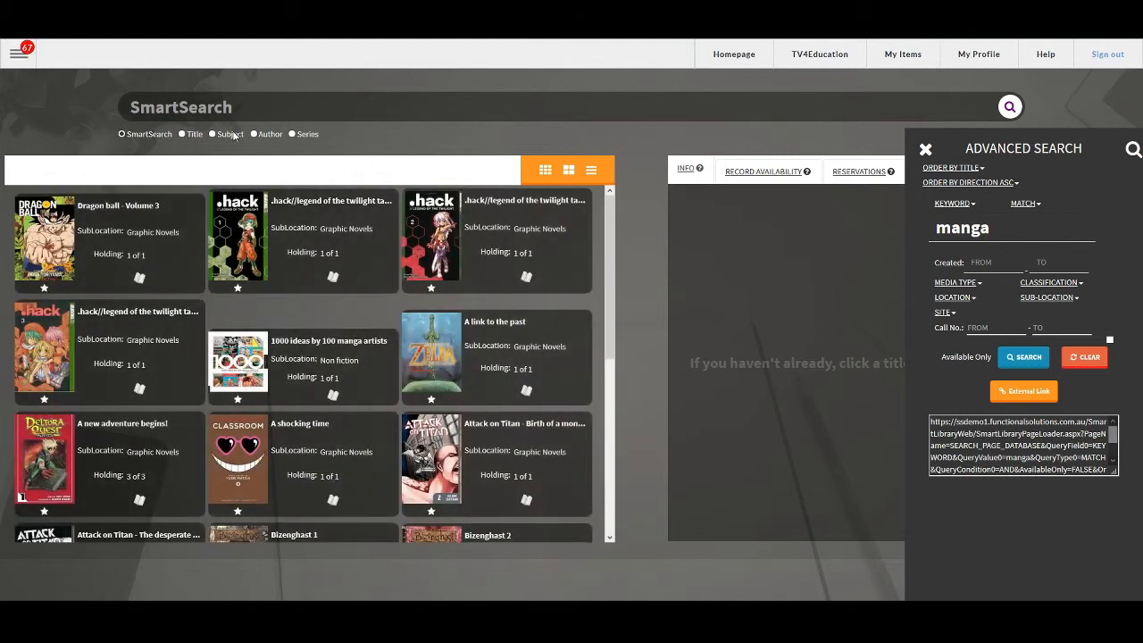
{"action": "left_click", "coordinate": [926, 149]}
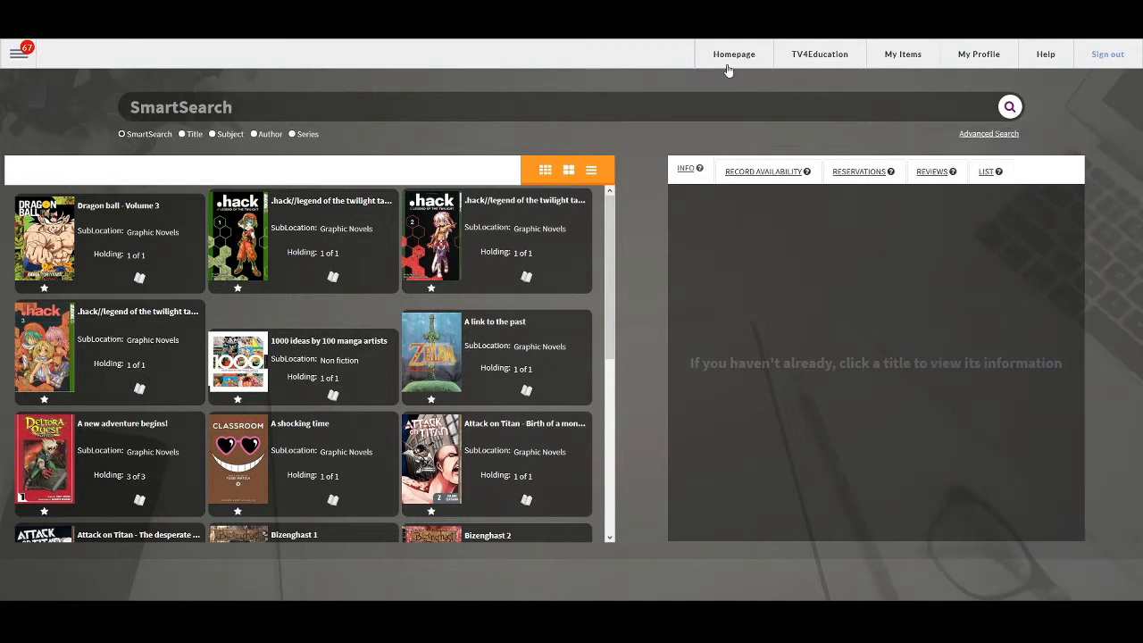
- Return to the homepage and test the War button at the end of the Books by genre list
{"action": "left_click", "coordinate": [758, 67]}
{"action": "scroll", "coordinate": [451, 527], "scroll_direction": "down", "scroll_amount": 3}
{"action": "scroll", "coordinate": [448, 527], "scroll_direction": "down", "scroll_amount": 5}
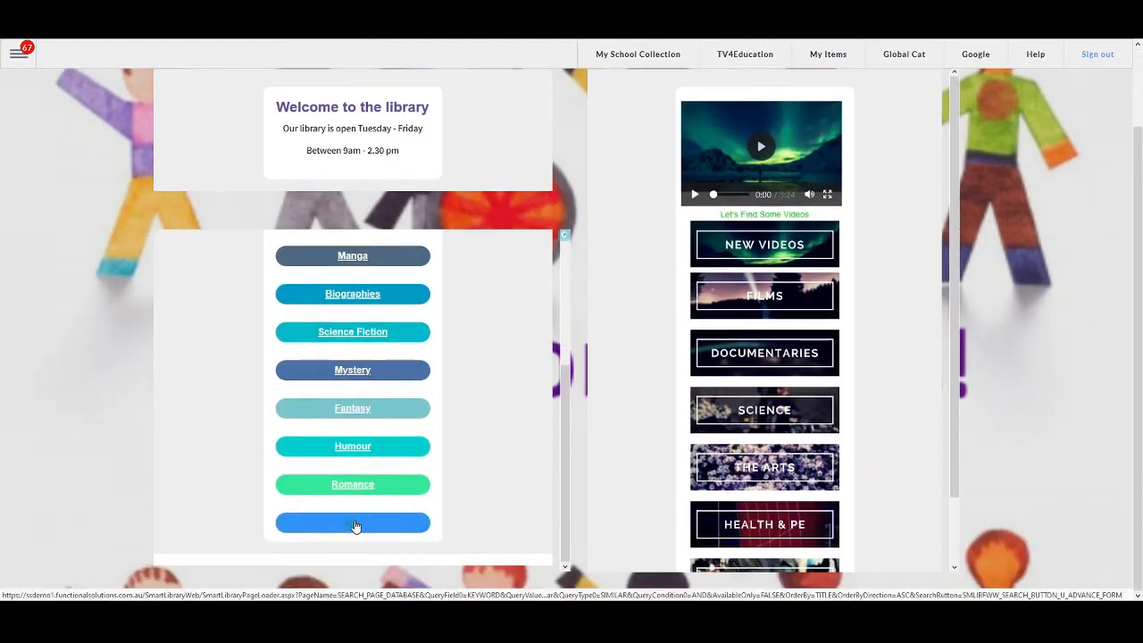
{"action": "left_click", "coordinate": [355, 524]}
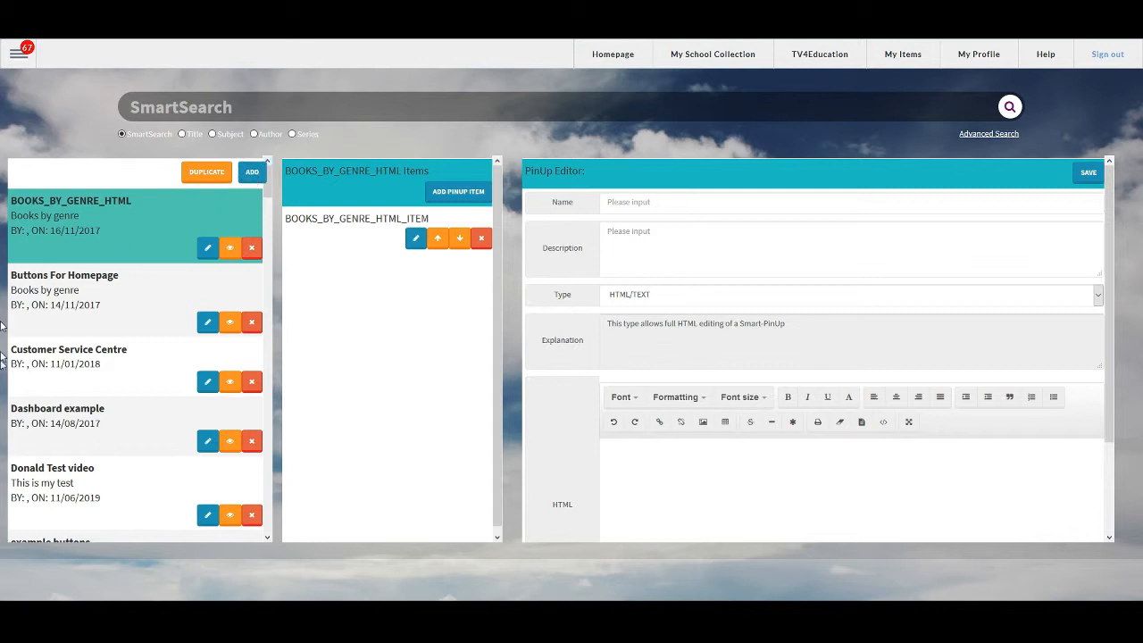
- Open the PinUp Editor configuration page afresh with no PinUp selected
{"action": "left_click", "coordinate": [26, 61]}
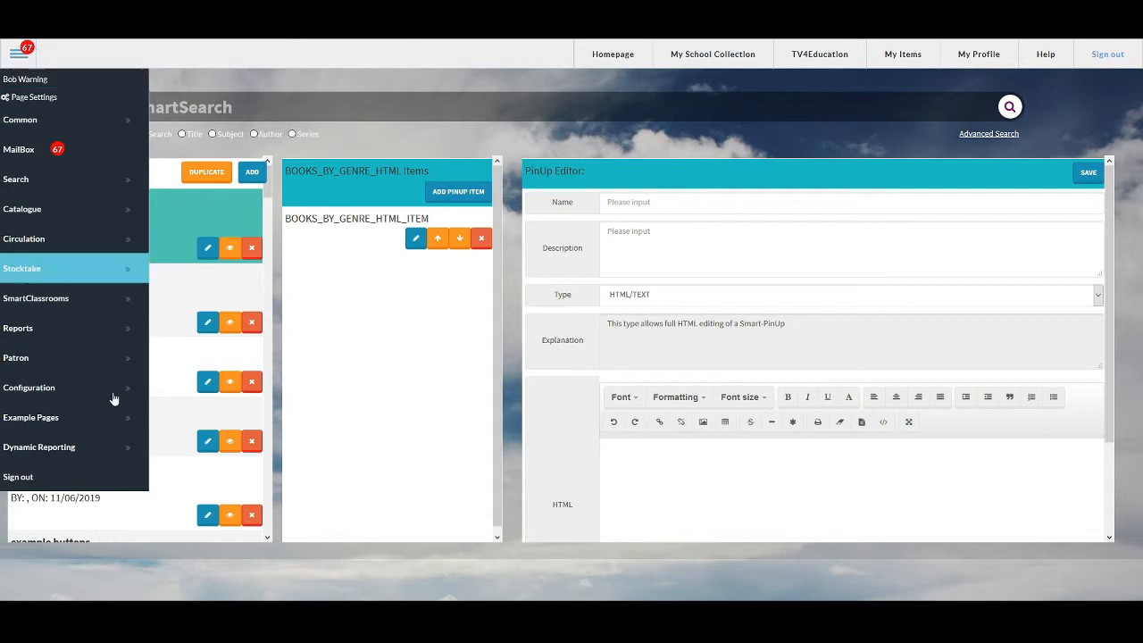
{"action": "left_click", "coordinate": [75, 392]}
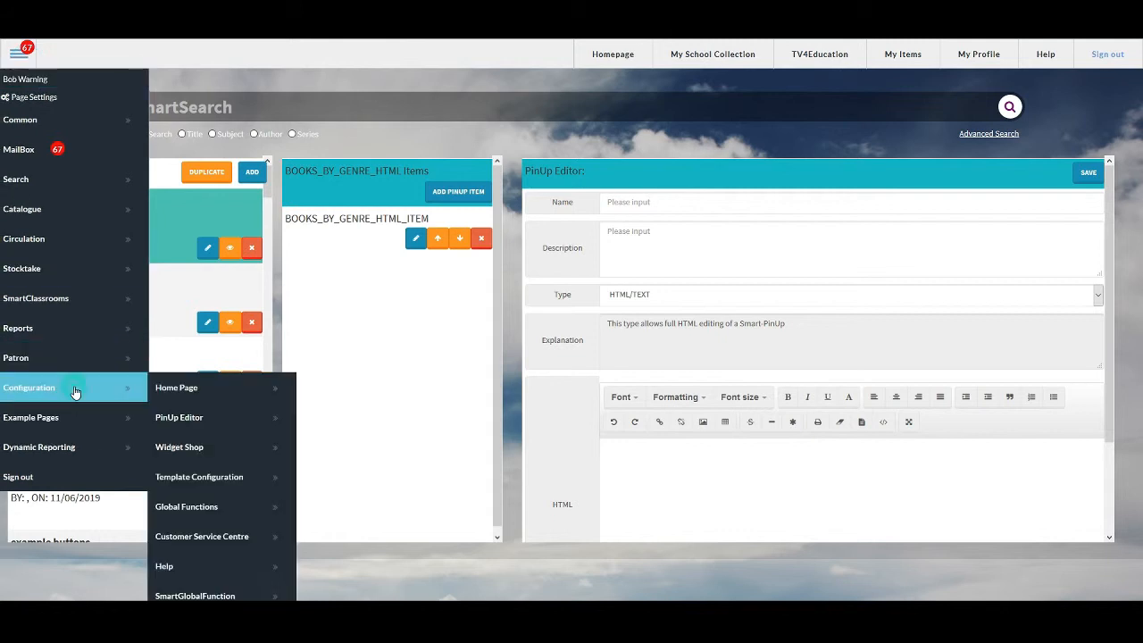
{"action": "left_click", "coordinate": [193, 420]}
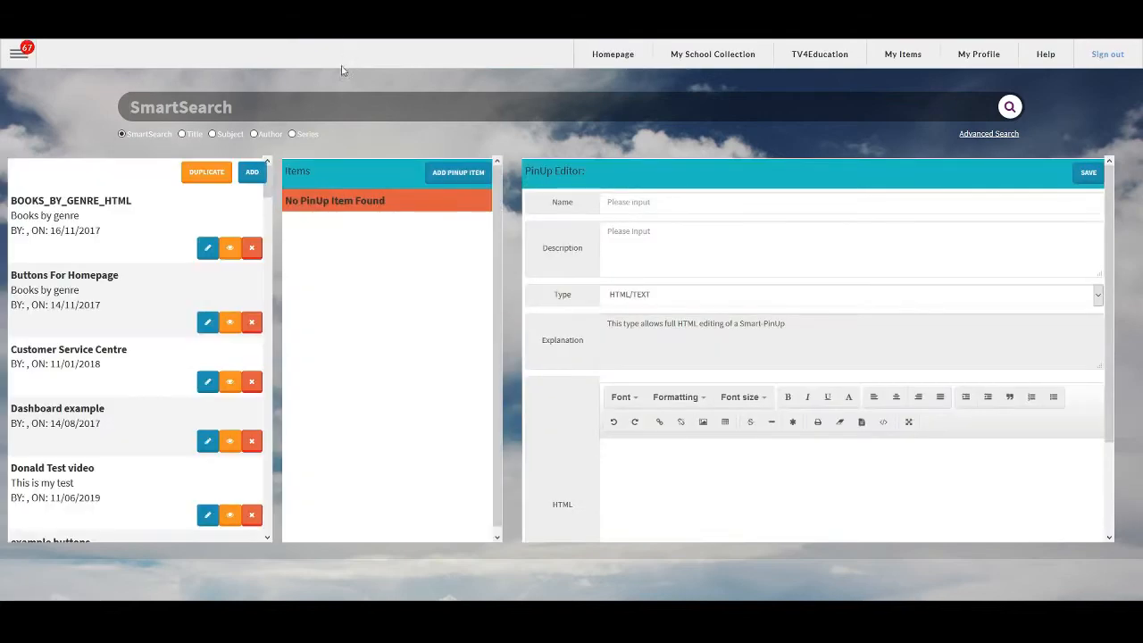
- Add a PinUp named "Top borrowed books" with the description "Slid show of the top borrowed books"
{"action": "left_click", "coordinate": [254, 175]}
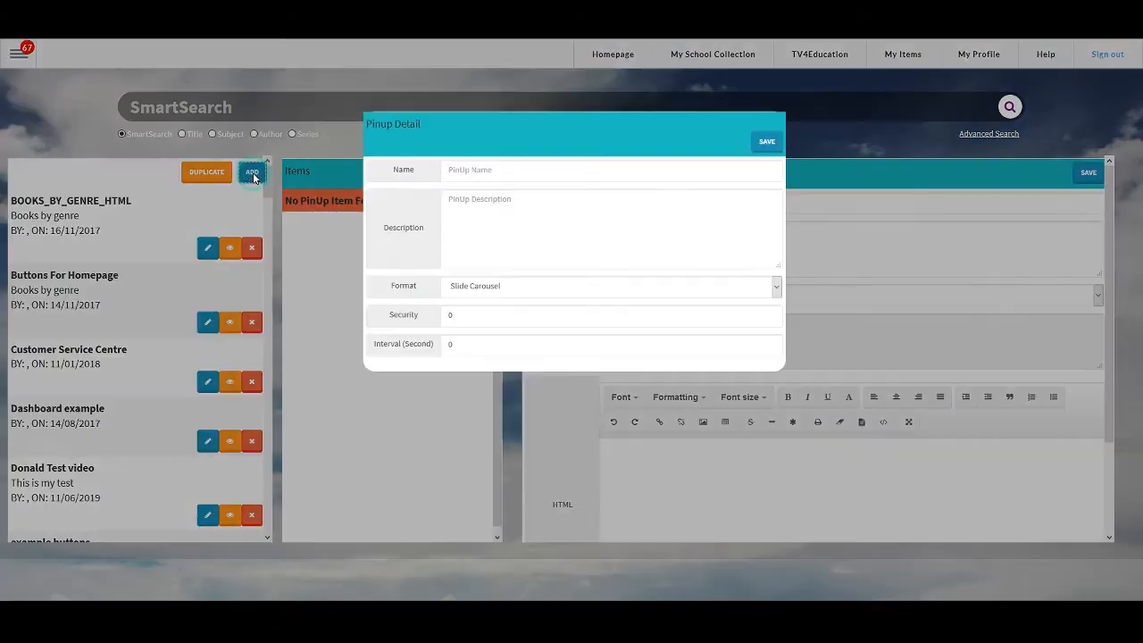
{"action": "left_click", "coordinate": [499, 171]}
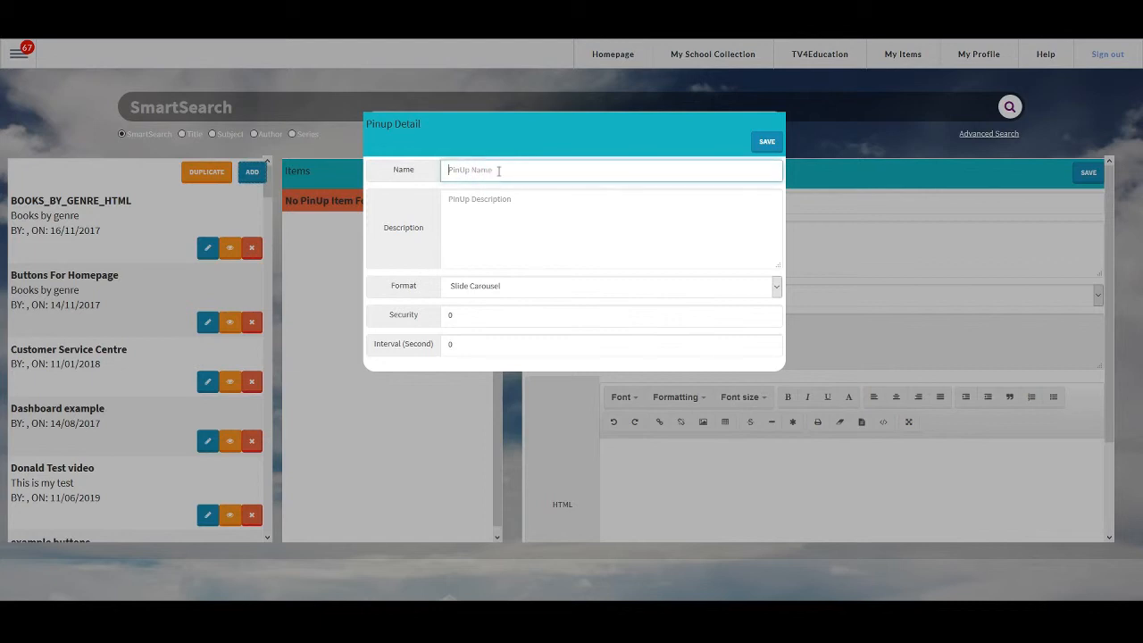
{"action": "type", "text": "Top borrowed books"}
{"action": "left_click", "coordinate": [497, 205]}
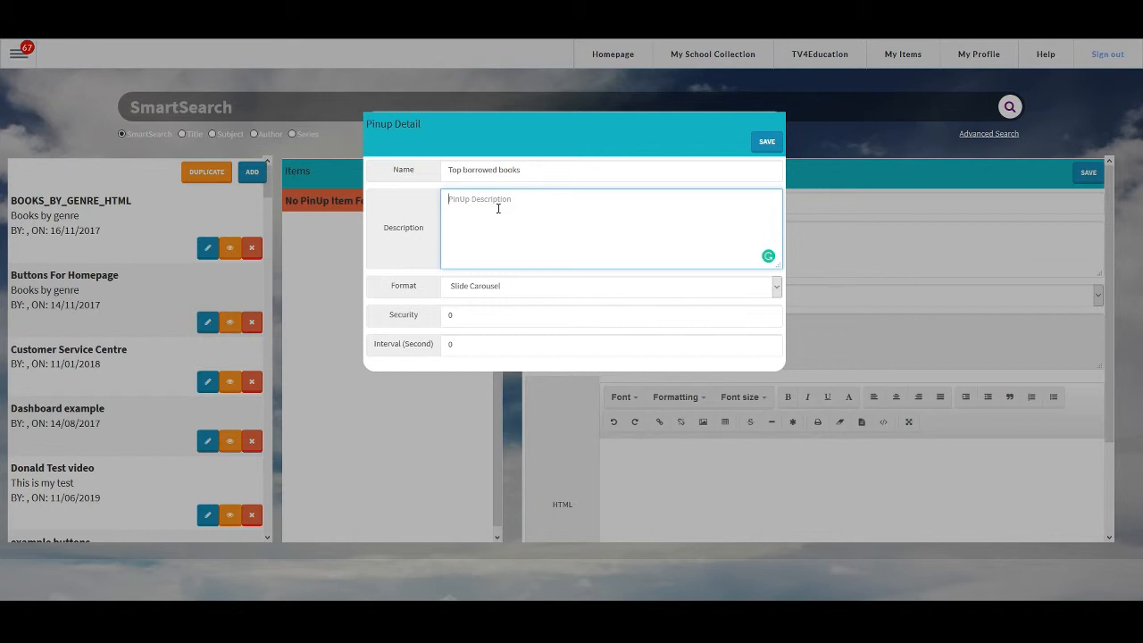
{"action": "type", "text": "Slid show of the top borrowed books"}
- Choose the Slide Carousel format with a 5-second interval for the PinUp and save its details
{"action": "left_click", "coordinate": [776, 287]}
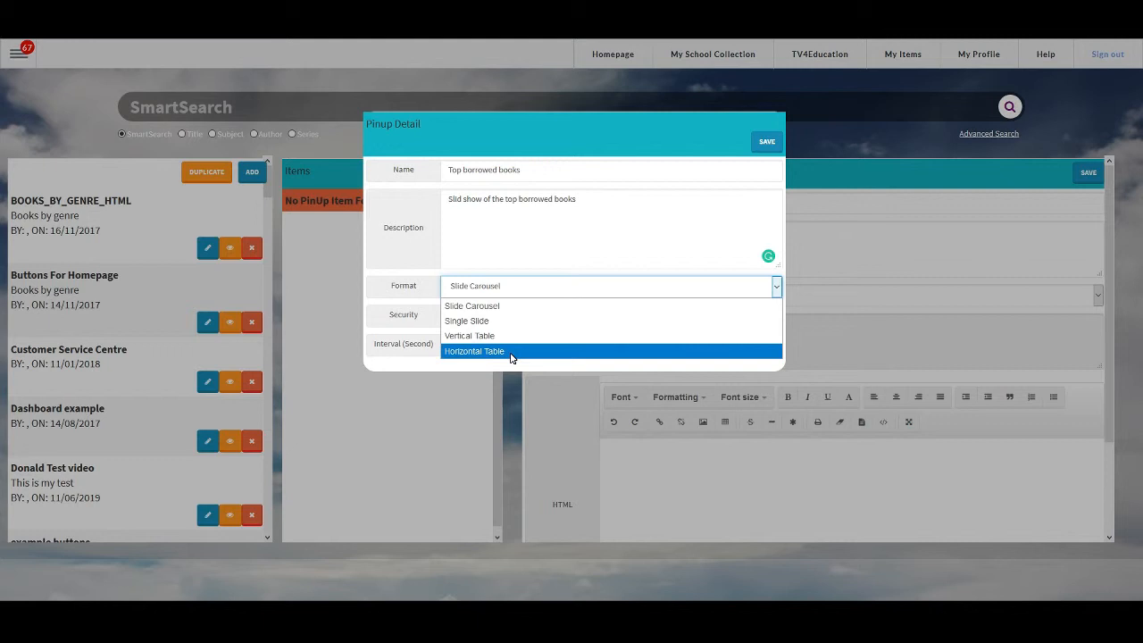
{"action": "left_click", "coordinate": [518, 306]}
{"action": "left_click", "coordinate": [510, 316]}
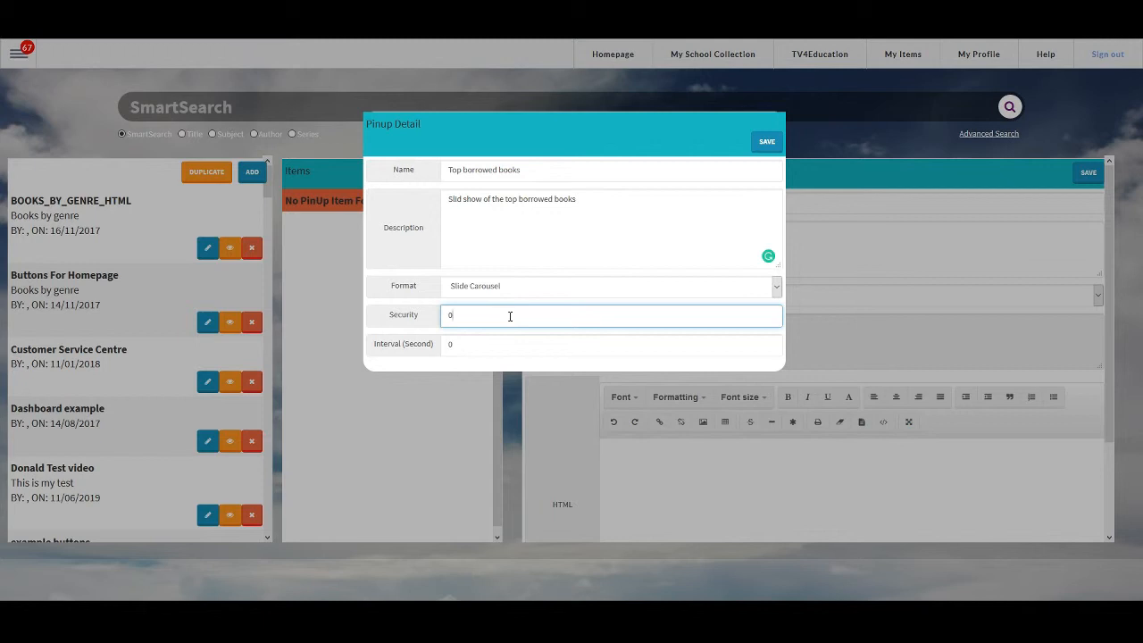
{"action": "double_click", "coordinate": [472, 346]}
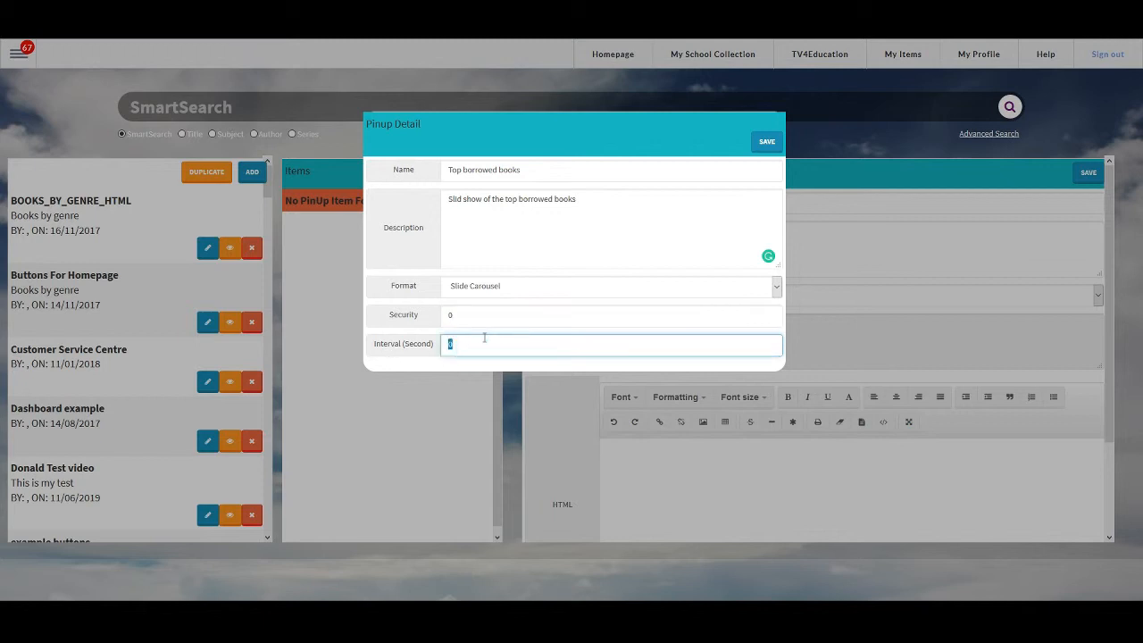
{"action": "type", "text": "5"}
{"action": "left_click", "coordinate": [761, 143]}
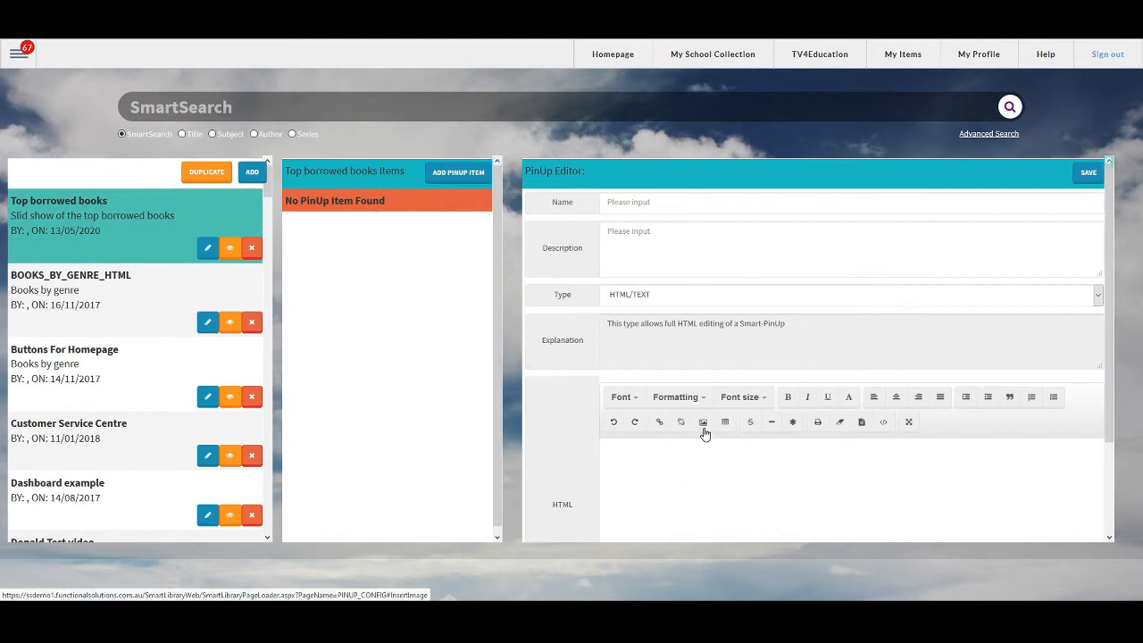
- Name the PinUp item "1st top borrowed book" and choose HTML/TEXT as its type
{"action": "left_click", "coordinate": [678, 205]}
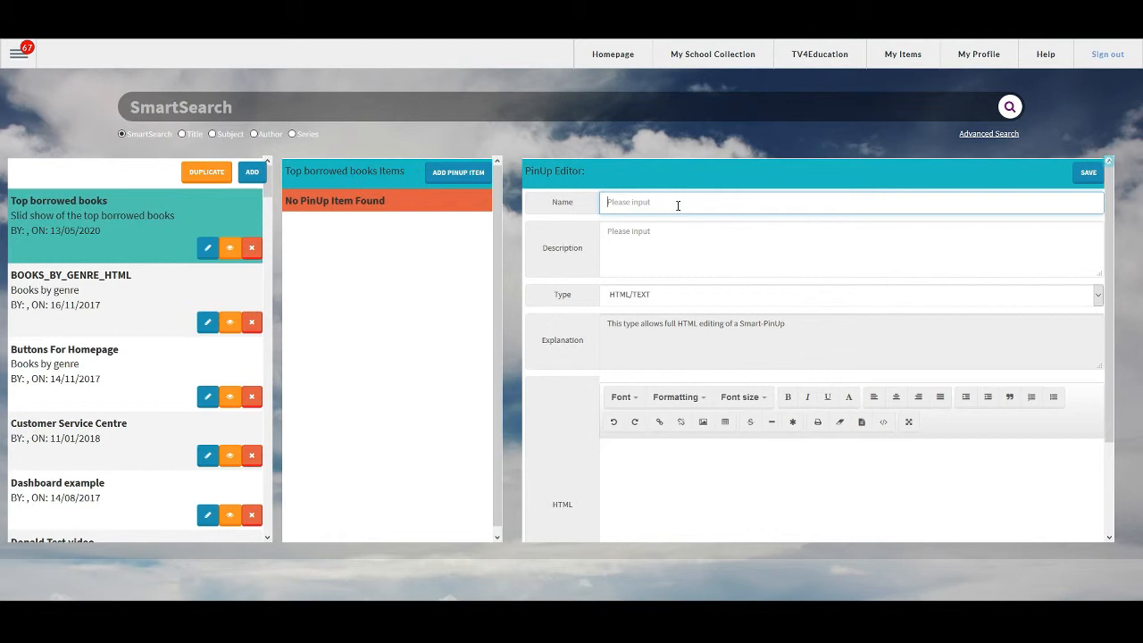
{"action": "type", "text": "1st top borrowed book"}
{"action": "left_click", "coordinate": [668, 230]}
{"action": "triple_click", "coordinate": [702, 203]}
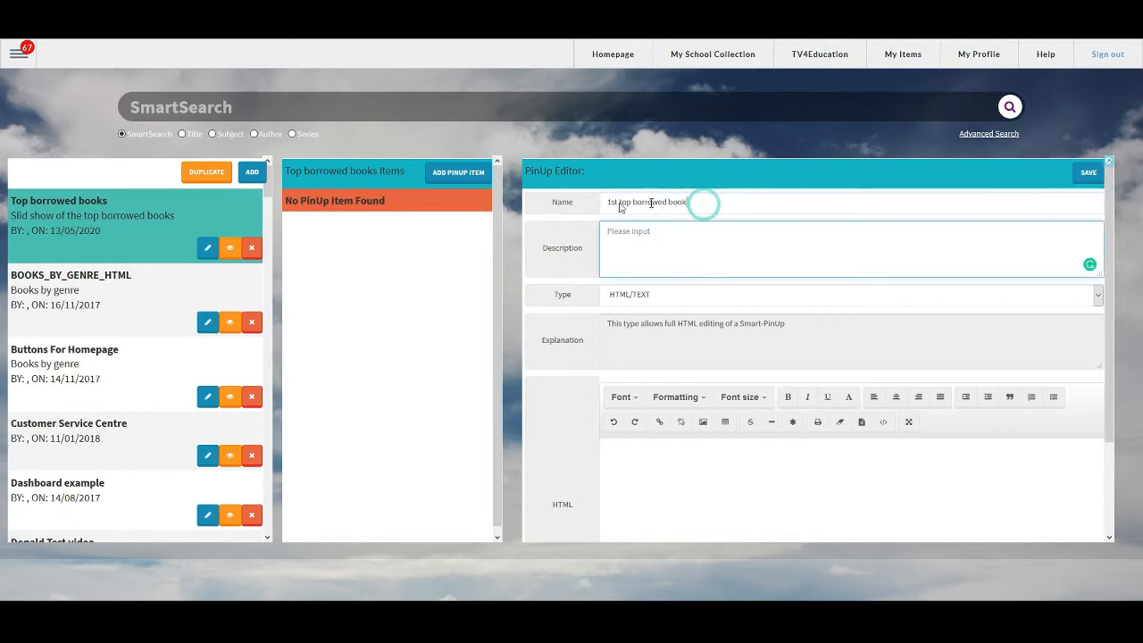
{"action": "left_click", "coordinate": [694, 241]}
{"action": "left_click", "coordinate": [665, 295]}
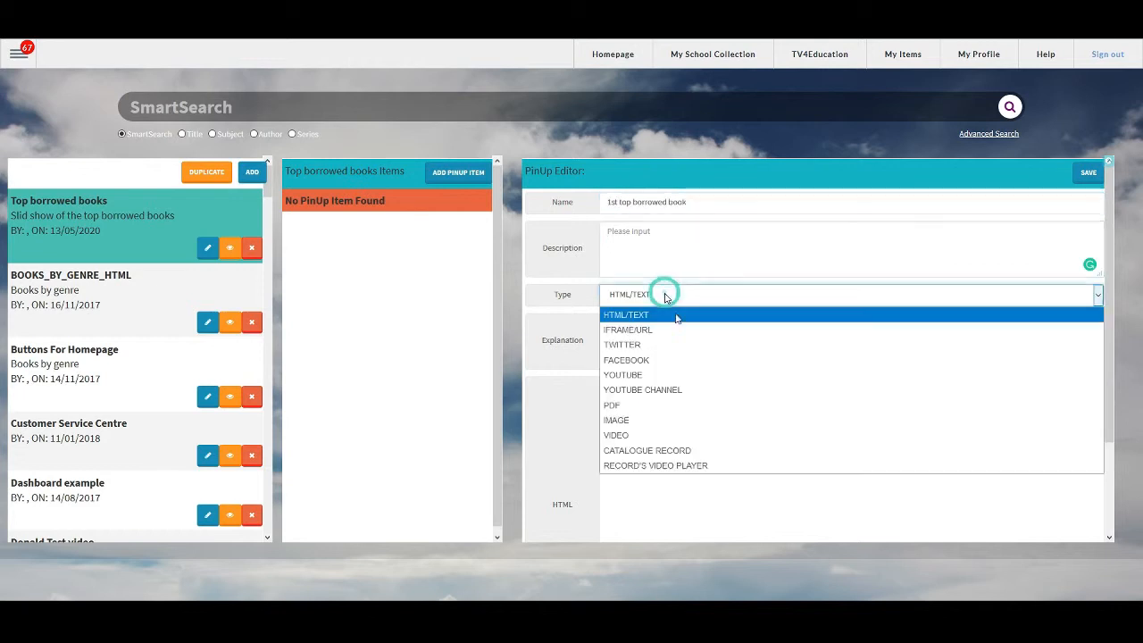
{"action": "left_click", "coordinate": [655, 312]}
{"action": "left_click", "coordinate": [798, 470]}
- Enter the centred heading "Top borrowed books this week." in the item's HTML content
{"action": "scroll", "coordinate": [817, 469], "scroll_direction": "down", "scroll_amount": 2}
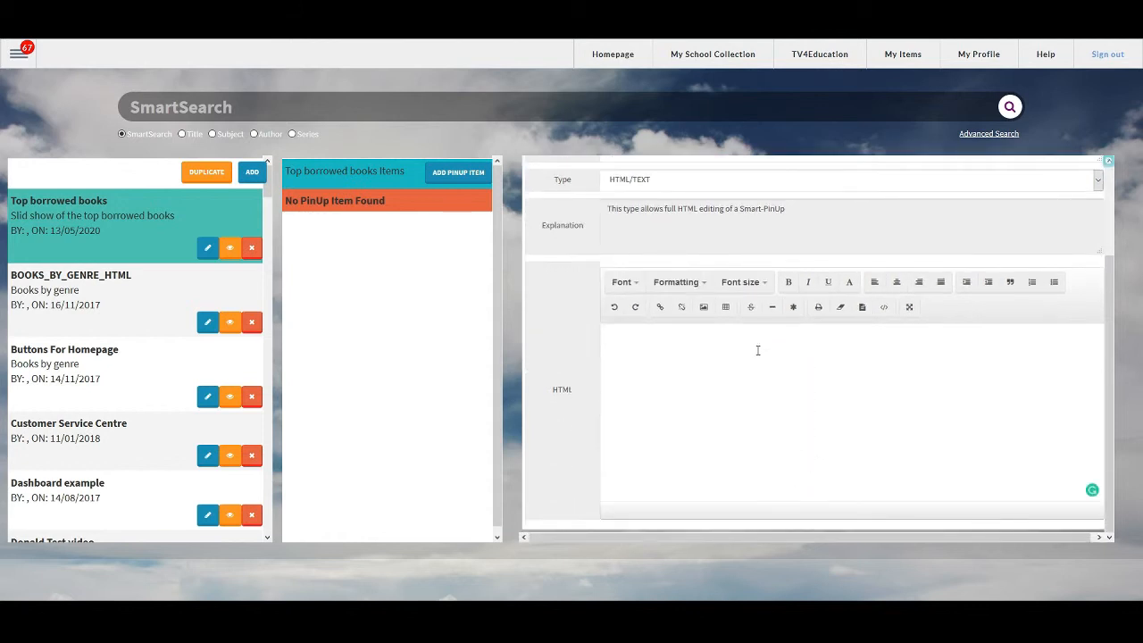
{"action": "left_click", "coordinate": [899, 283]}
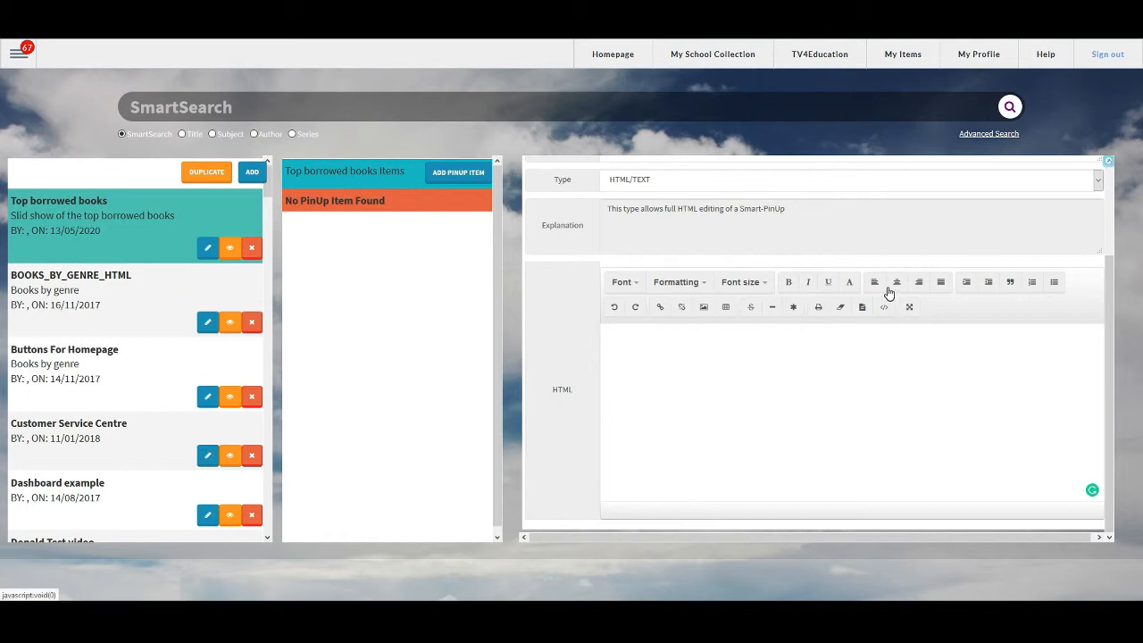
{"action": "left_click", "coordinate": [623, 282]}
{"action": "left_click", "coordinate": [636, 308]}
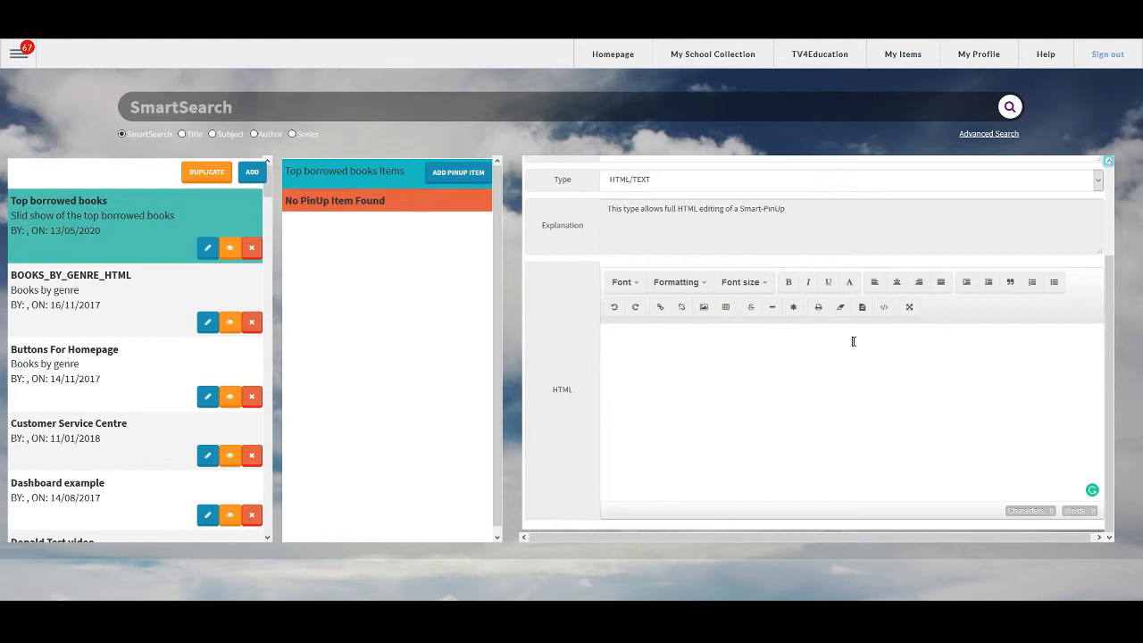
{"action": "type", "text": "op borrowed books this week"}
- Set the heading's font size to Huge
{"action": "left_click_drag", "start_coordinate": [907, 341], "coordinate": [778, 324]}
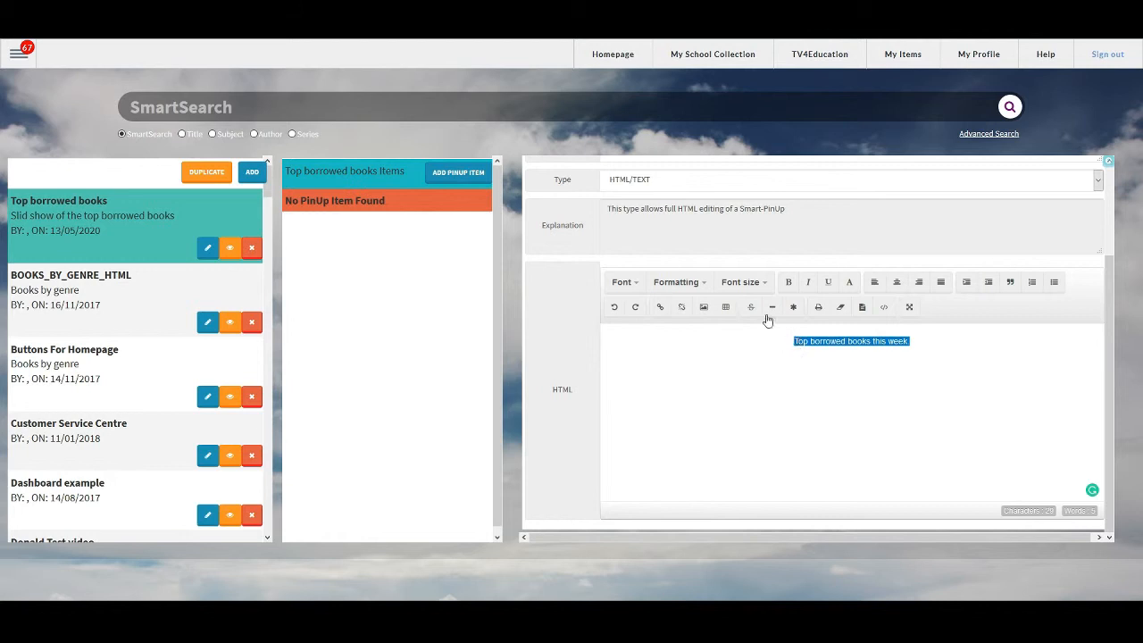
{"action": "left_click", "coordinate": [741, 281]}
{"action": "left_click", "coordinate": [740, 365]}
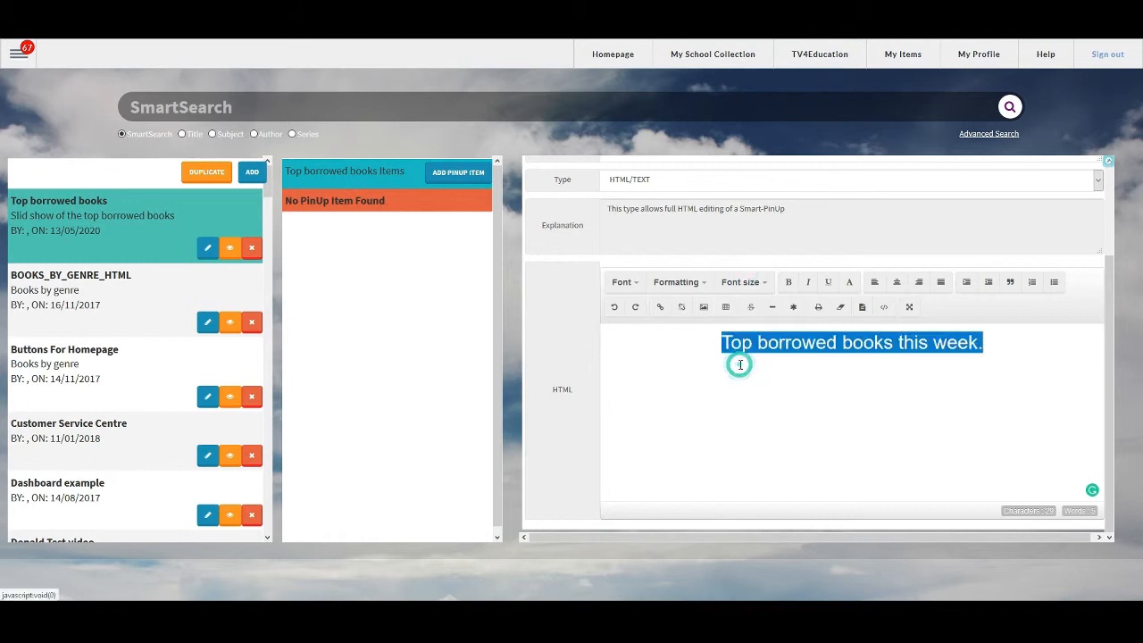
{"action": "left_click", "coordinate": [870, 383]}
- Add the line "Number 1" in Large font size below the heading, followed by a new line
{"action": "left_click", "coordinate": [988, 348]}
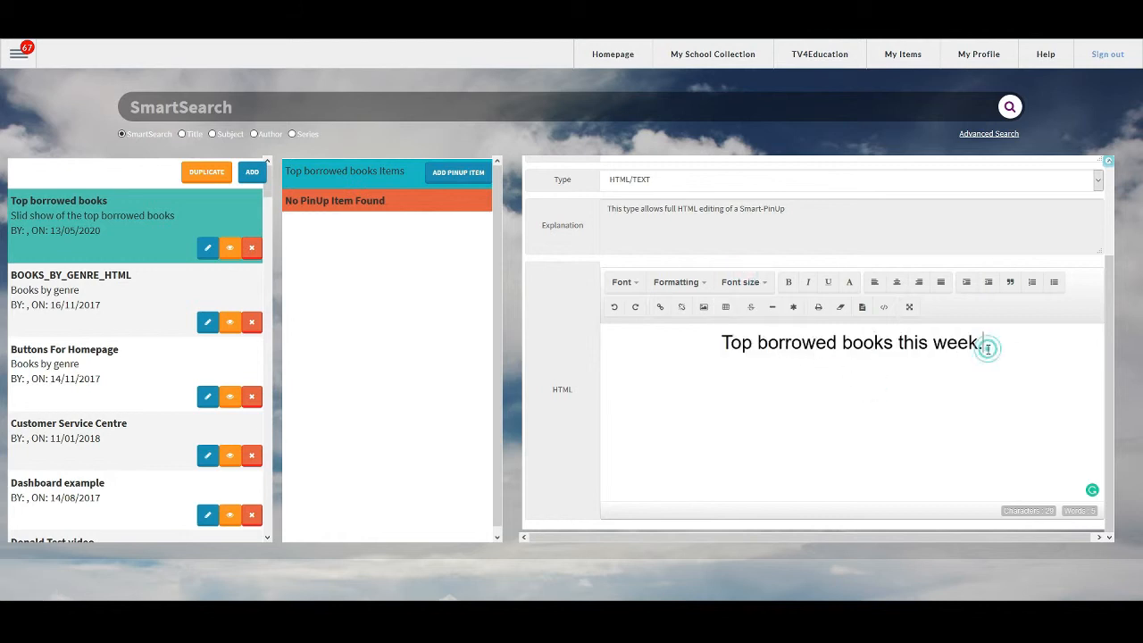
{"action": "key", "text": "Return"}
{"action": "left_click", "coordinate": [849, 372]}
{"action": "left_click", "coordinate": [856, 361]}
{"action": "left_click", "coordinate": [1000, 342]}
{"action": "left_click", "coordinate": [749, 283]}
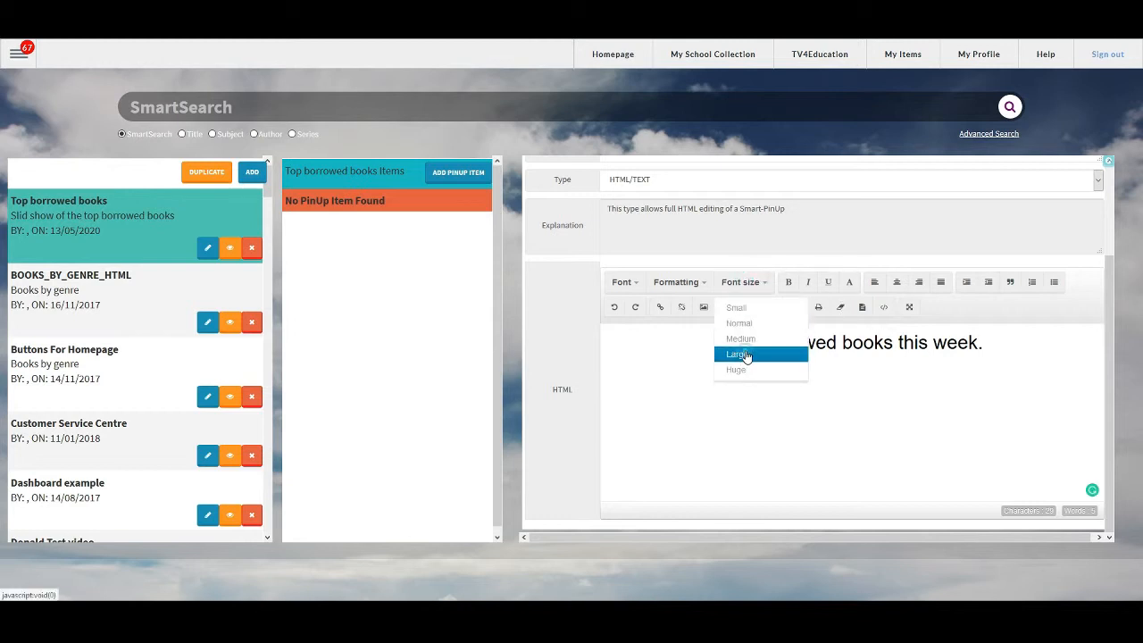
{"action": "left_click", "coordinate": [746, 356]}
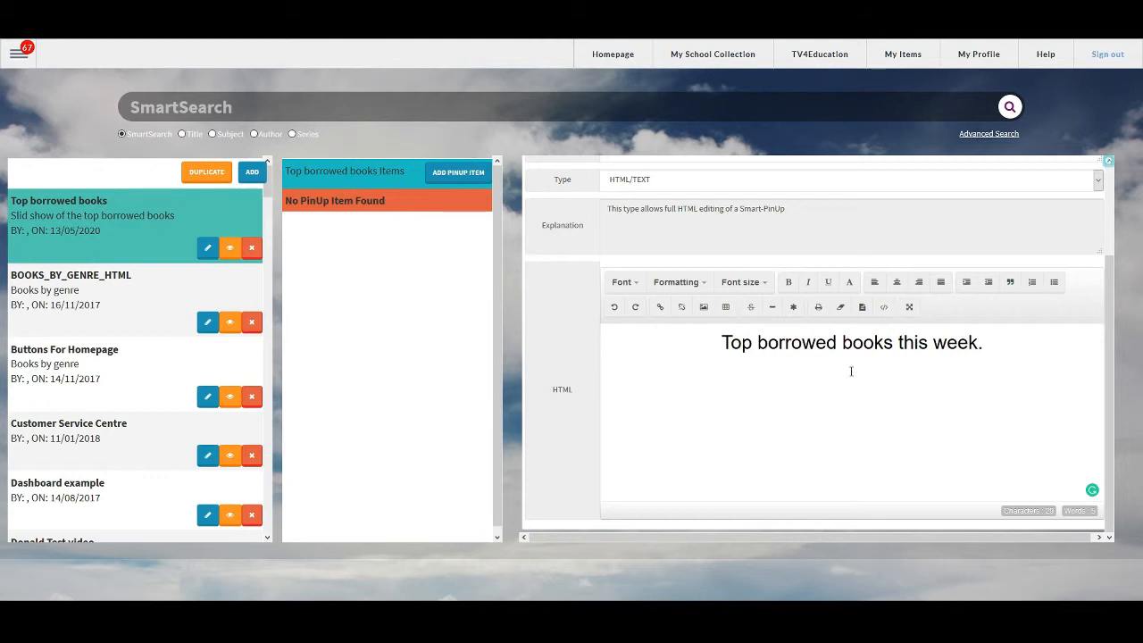
{"action": "type", "text": "Number 1"}
{"action": "key", "text": "Return"}
- Start inserting an image from a URL and copy the cover's image location from The cat in the hat's catalogue record
{"action": "left_click", "coordinate": [704, 308]}
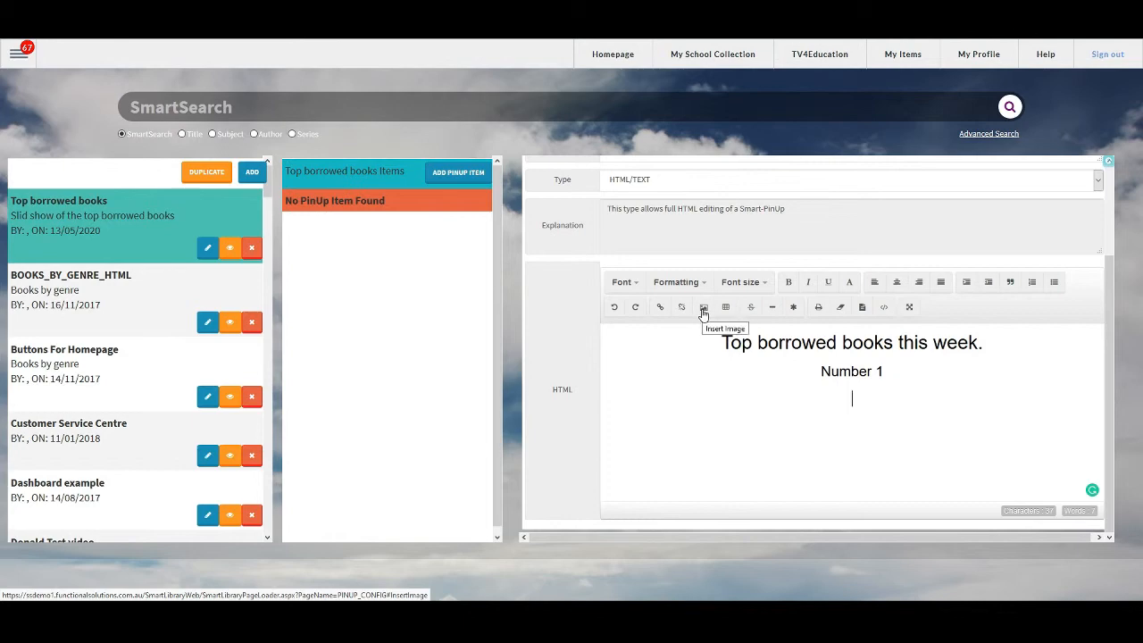
{"action": "left_click", "coordinate": [704, 308]}
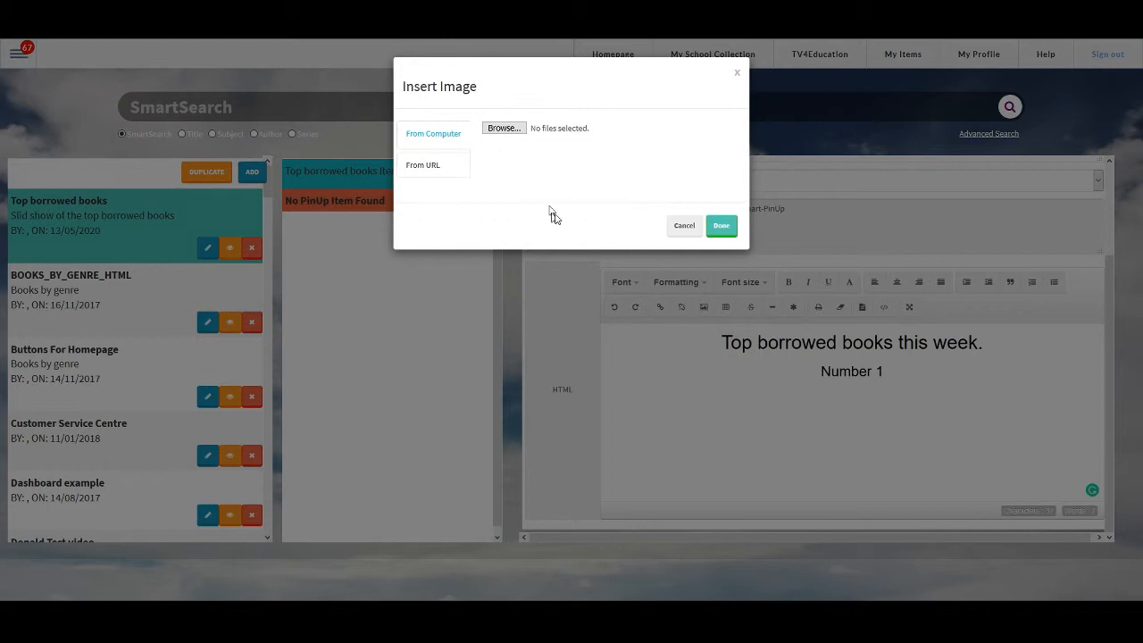
{"action": "left_click", "coordinate": [424, 175]}
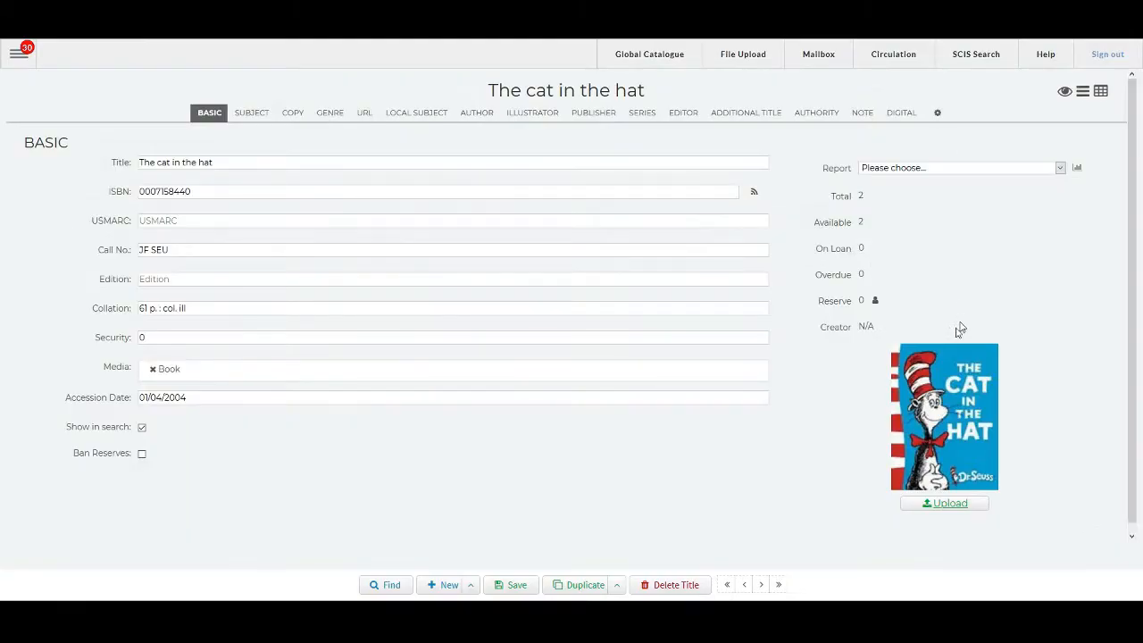
{"action": "right_click", "coordinate": [949, 383]}
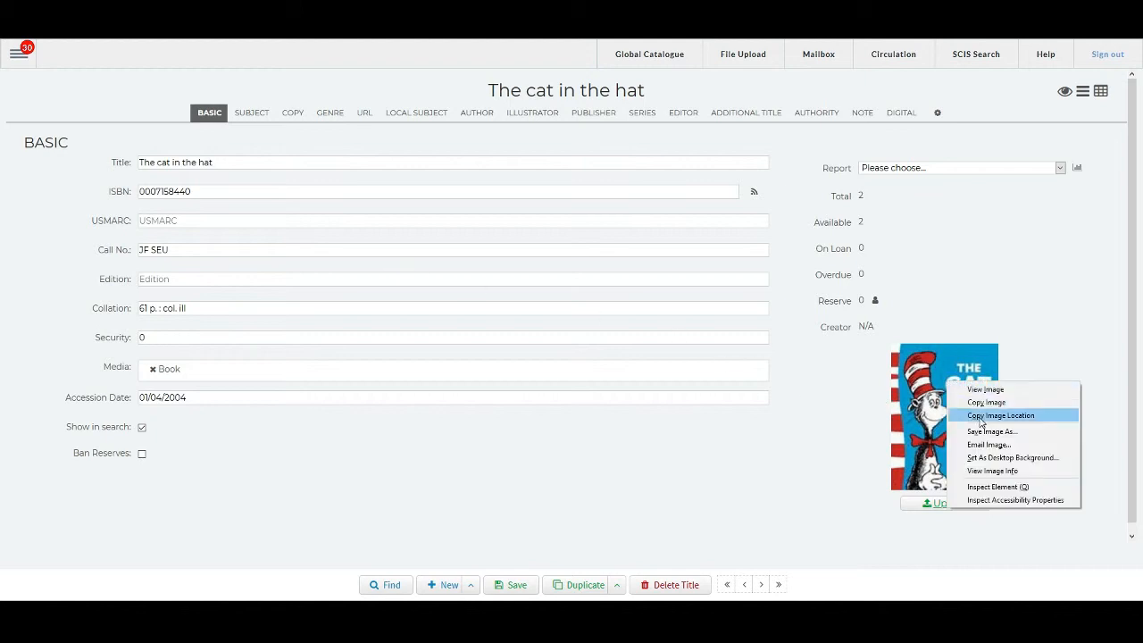
{"action": "left_click", "coordinate": [980, 367]}
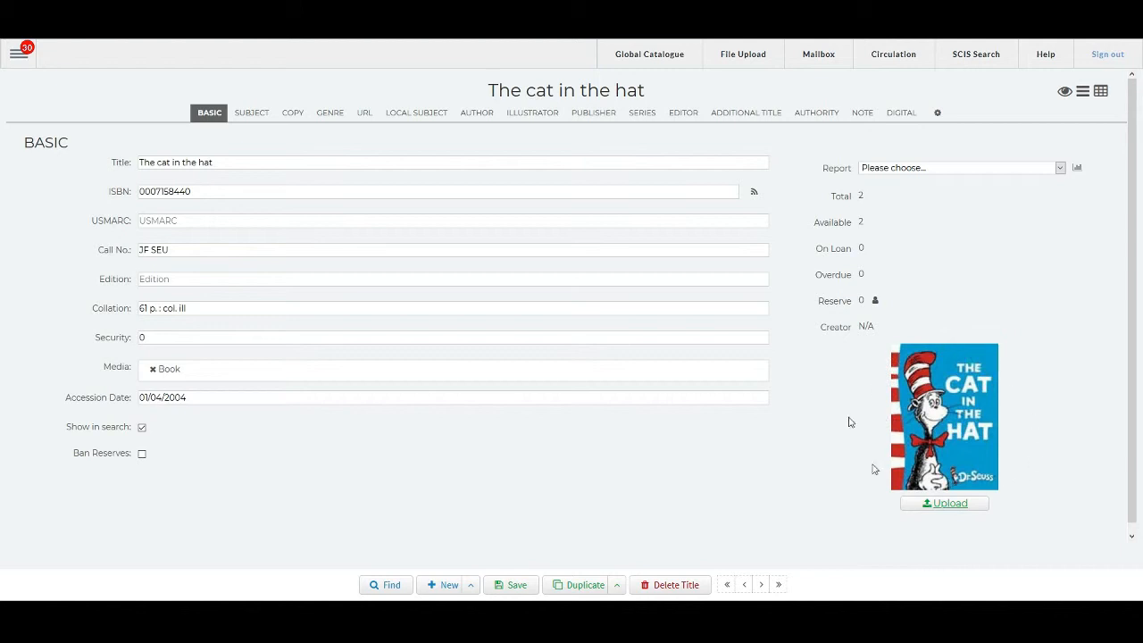
{"action": "right_click", "coordinate": [935, 385]}
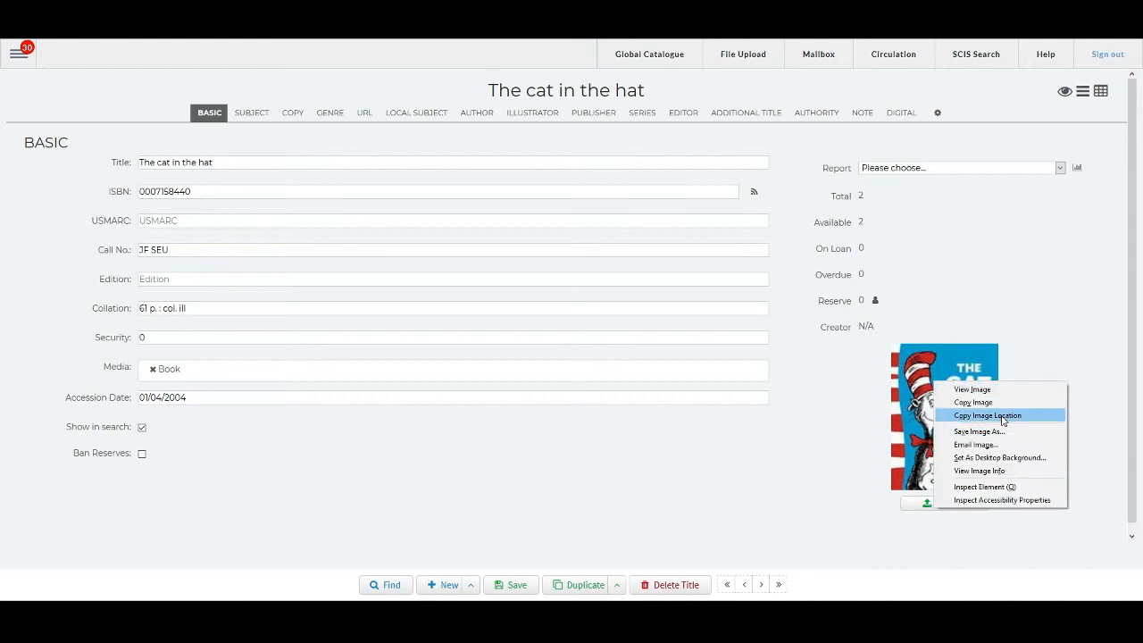
{"action": "left_click", "coordinate": [1003, 417]}
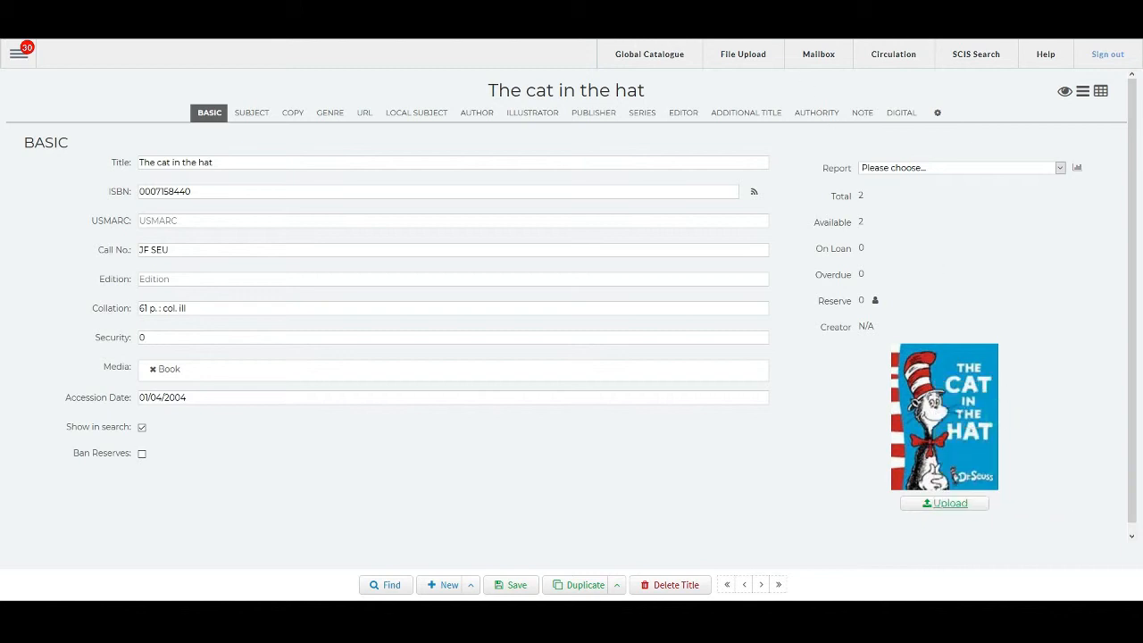
- Return to the PinUp Editor, load the cover from the copied URL and insert it below "Number 1"
{"action": "key", "text": "alt+Tab"}
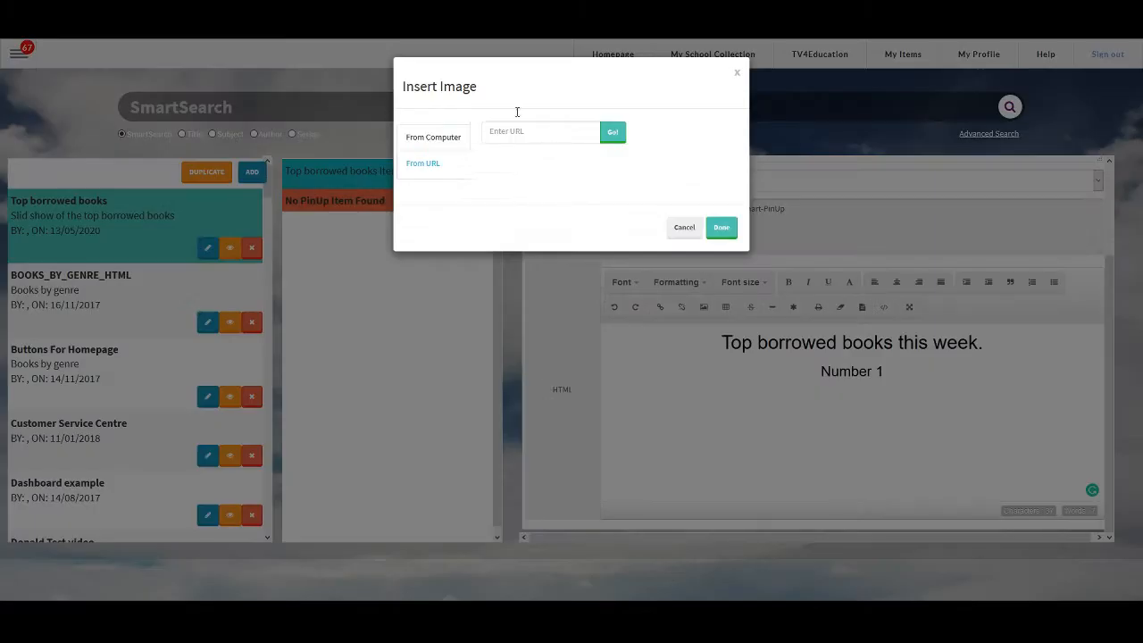
{"action": "left_click", "coordinate": [507, 131]}
{"action": "key", "text": "ctrl+v"}
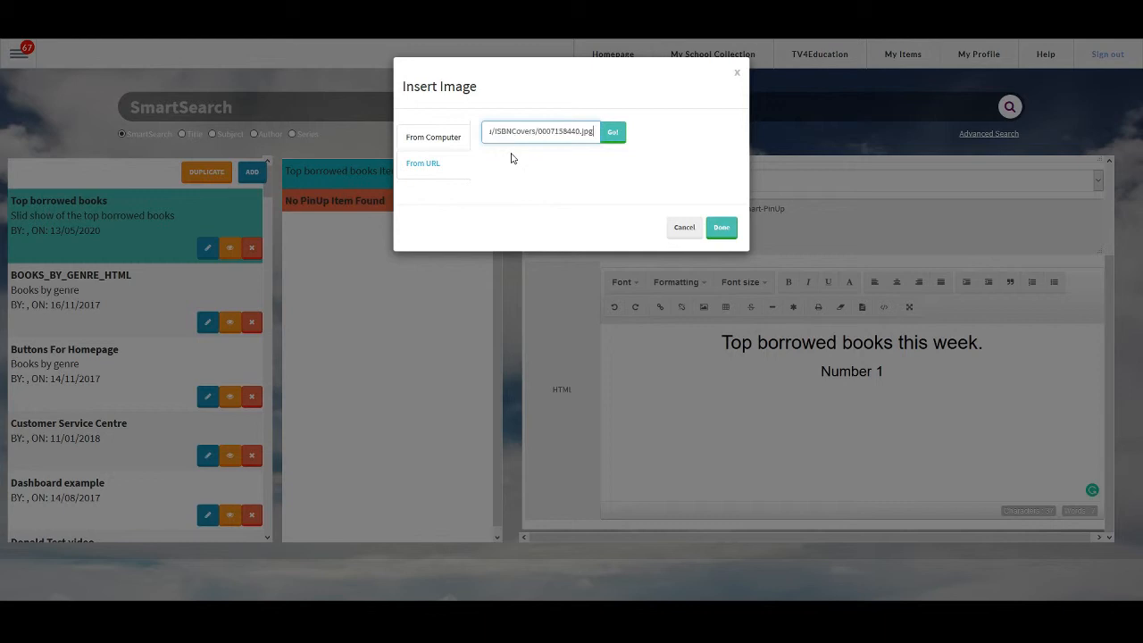
{"action": "left_click", "coordinate": [611, 136]}
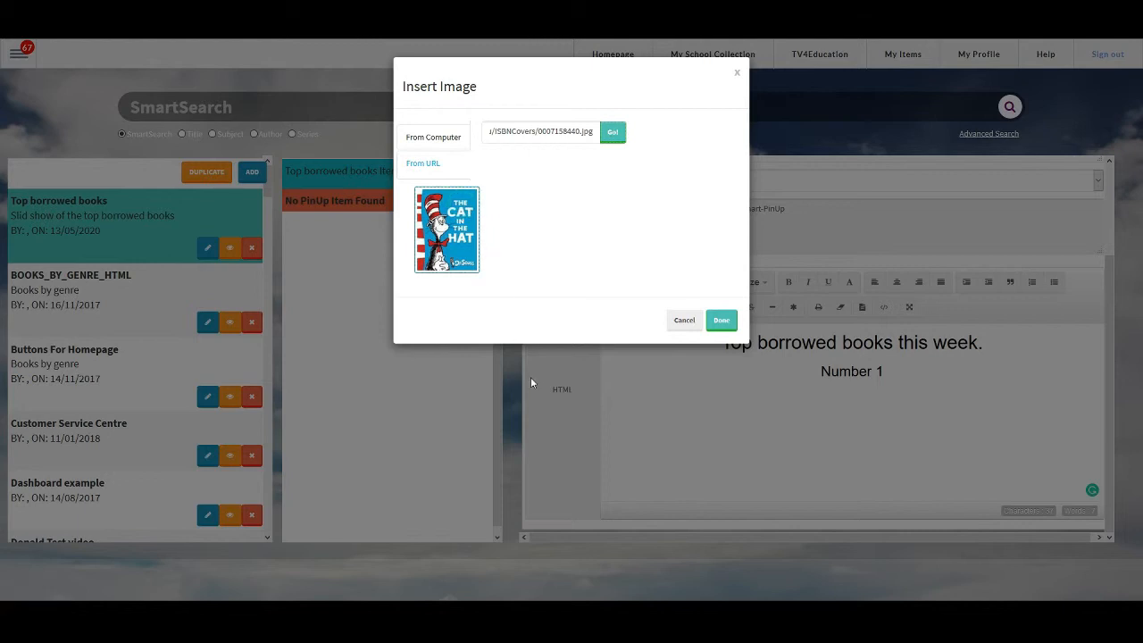
{"action": "left_click", "coordinate": [716, 323]}
- Check the inserted cover in the HTML content and save the "1st top borrowed book" item
{"action": "scroll", "coordinate": [893, 442], "scroll_direction": "down", "scroll_amount": 5}
{"action": "scroll", "coordinate": [893, 441], "scroll_direction": "up", "scroll_amount": 5}
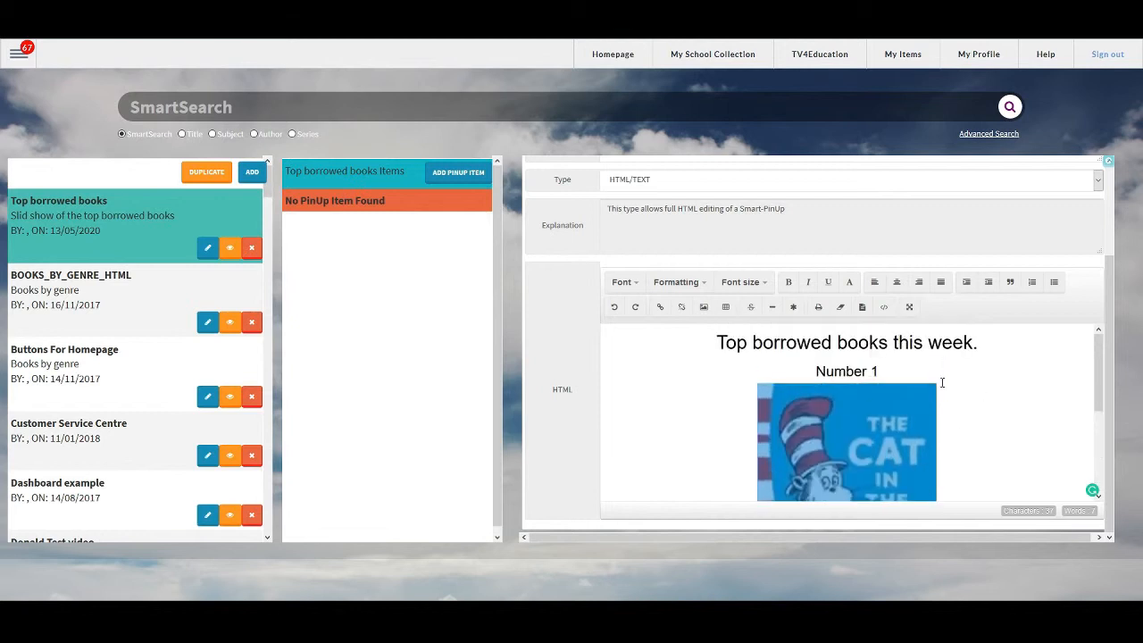
{"action": "scroll", "coordinate": [820, 422], "scroll_direction": "up", "scroll_amount": 2}
{"action": "left_click", "coordinate": [1088, 175]}
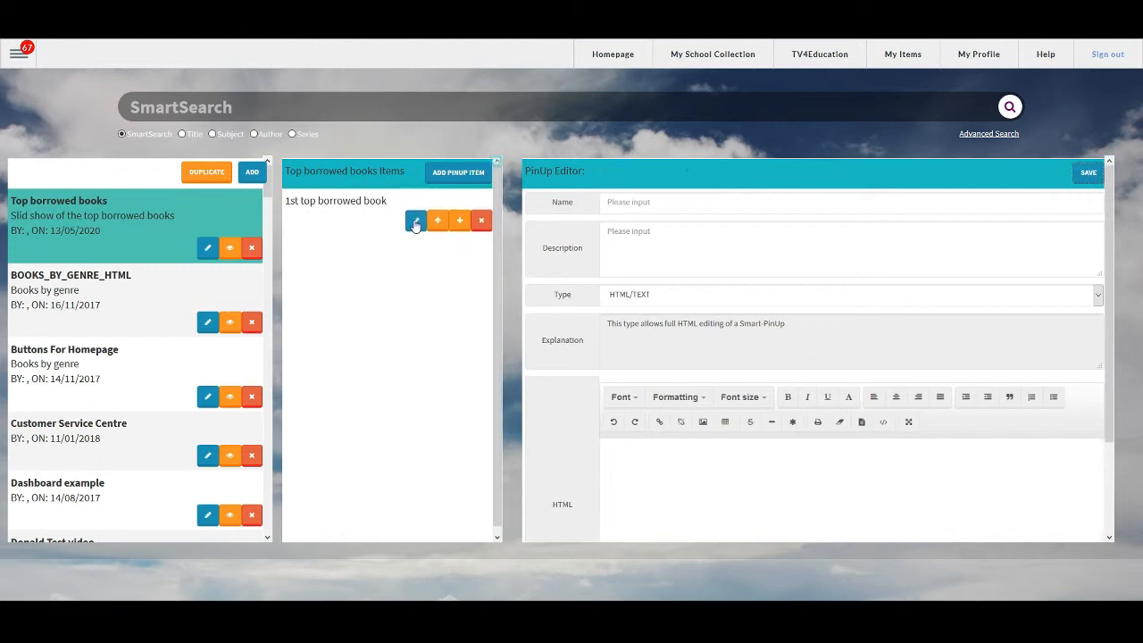
- Reopen the "1st top borrowed book" item and copy its heading and "Number 1" lines from the HTML content
{"action": "left_click", "coordinate": [415, 221]}
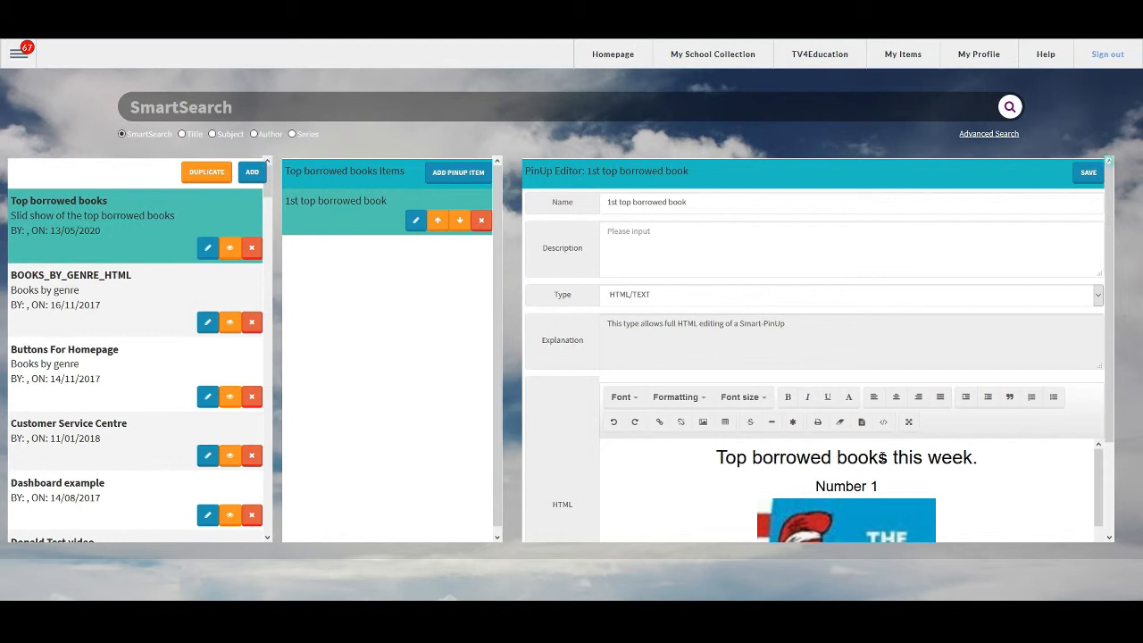
{"action": "scroll", "coordinate": [954, 518], "scroll_direction": "down", "scroll_amount": 2}
{"action": "scroll", "coordinate": [954, 518], "scroll_direction": "up", "scroll_amount": 4}
{"action": "left_click_drag", "start_coordinate": [883, 489], "coordinate": [719, 453]}
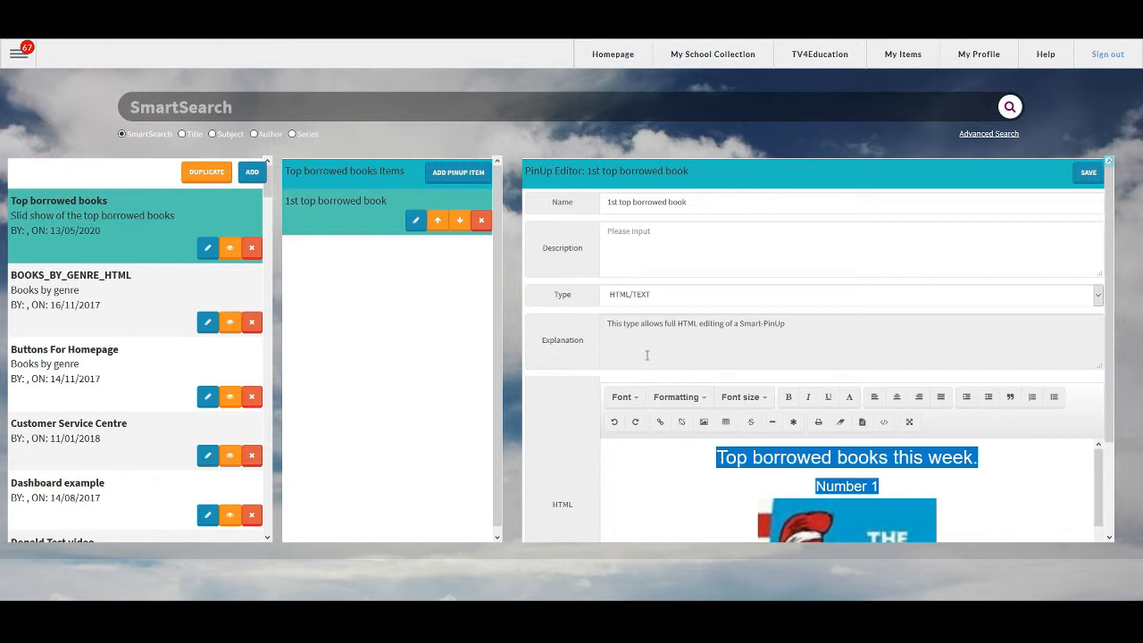
{"action": "left_click", "coordinate": [395, 276]}
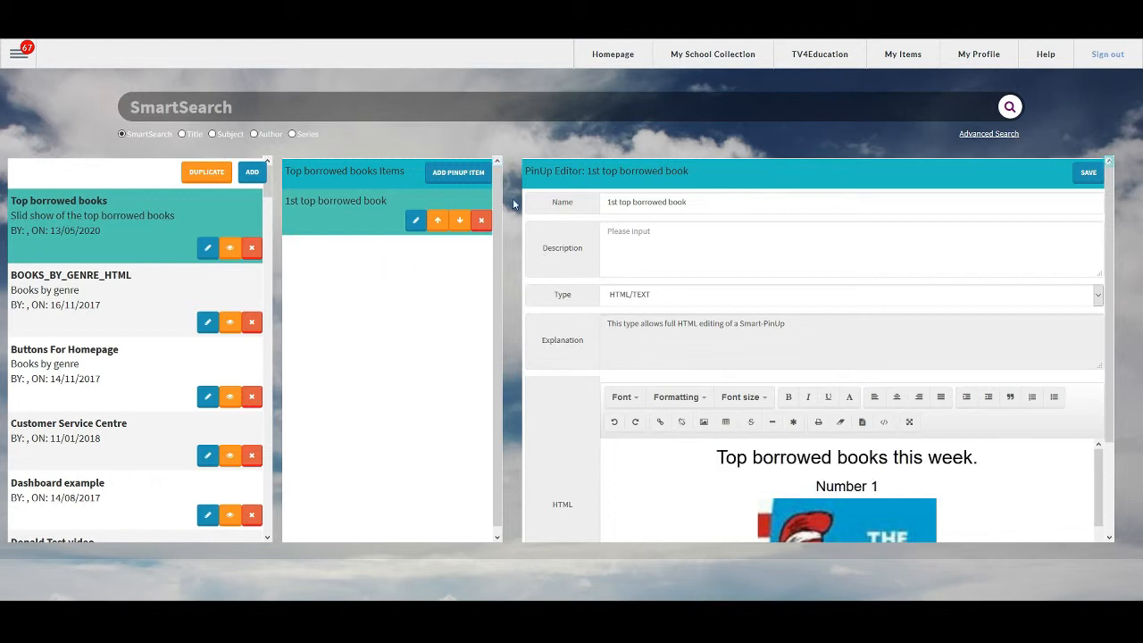
- Add another PinUp item to Top borrowed books and name it "Book 2 top borrowed items"
{"action": "left_click", "coordinate": [434, 174]}
{"action": "left_click", "coordinate": [638, 203]}
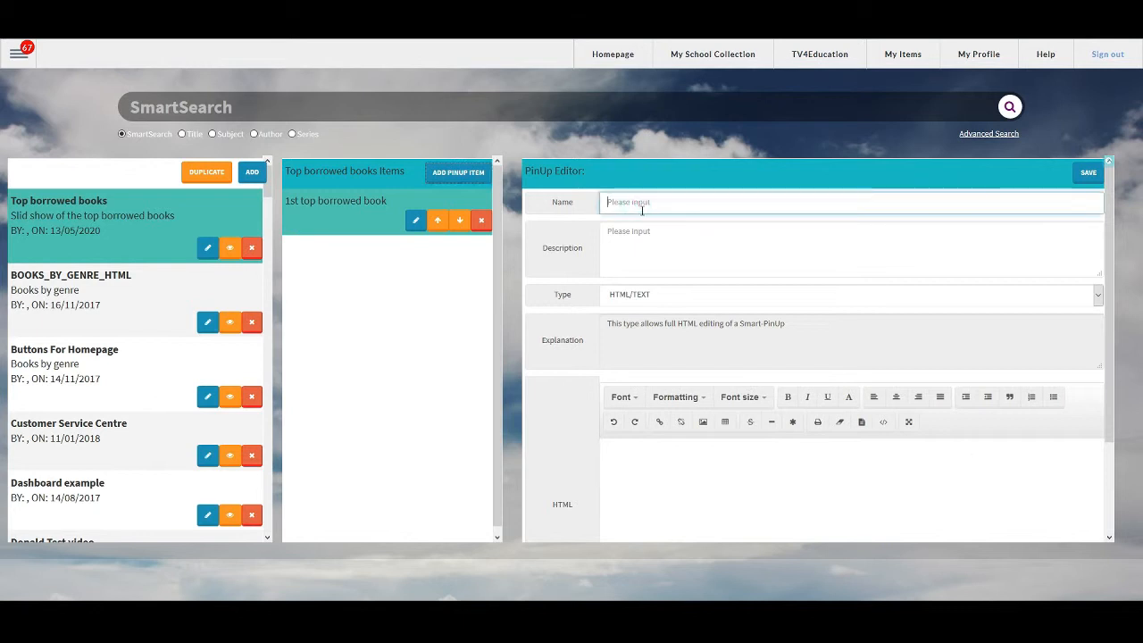
{"action": "type", "text": "B"}
{"action": "key", "text": "BackSpace"}
{"action": "type", "text": "Book 2 top borro"}
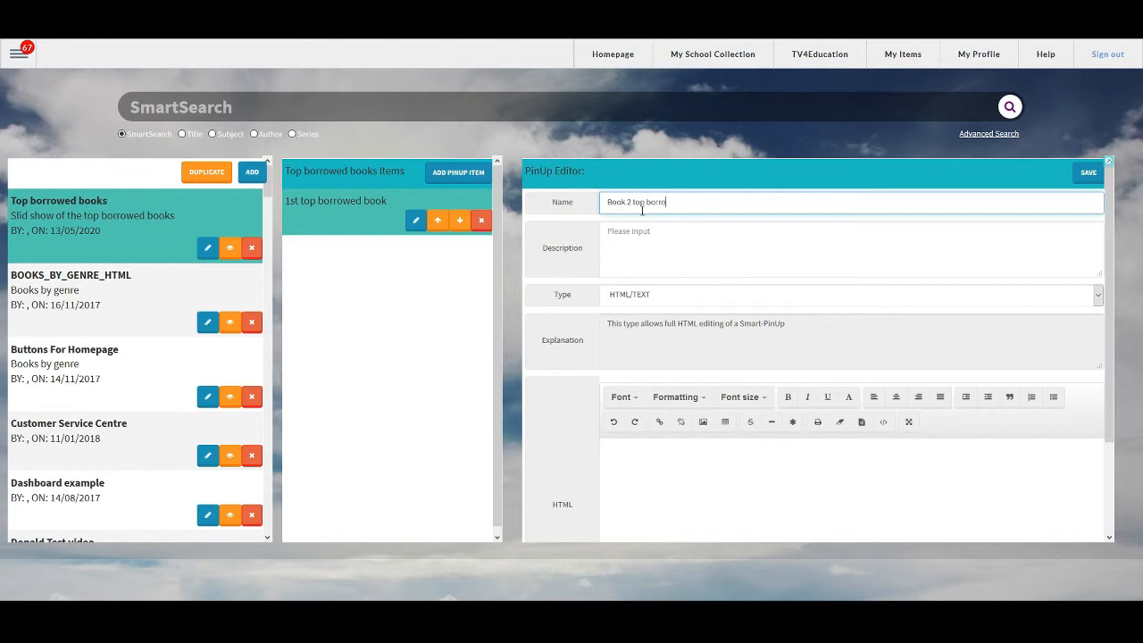
{"action": "type", "text": "wed items"}
- Paste the copied heading lines into the new item's HTML content and centre them
{"action": "left_click", "coordinate": [815, 459]}
{"action": "key", "text": "ctrl+v"}
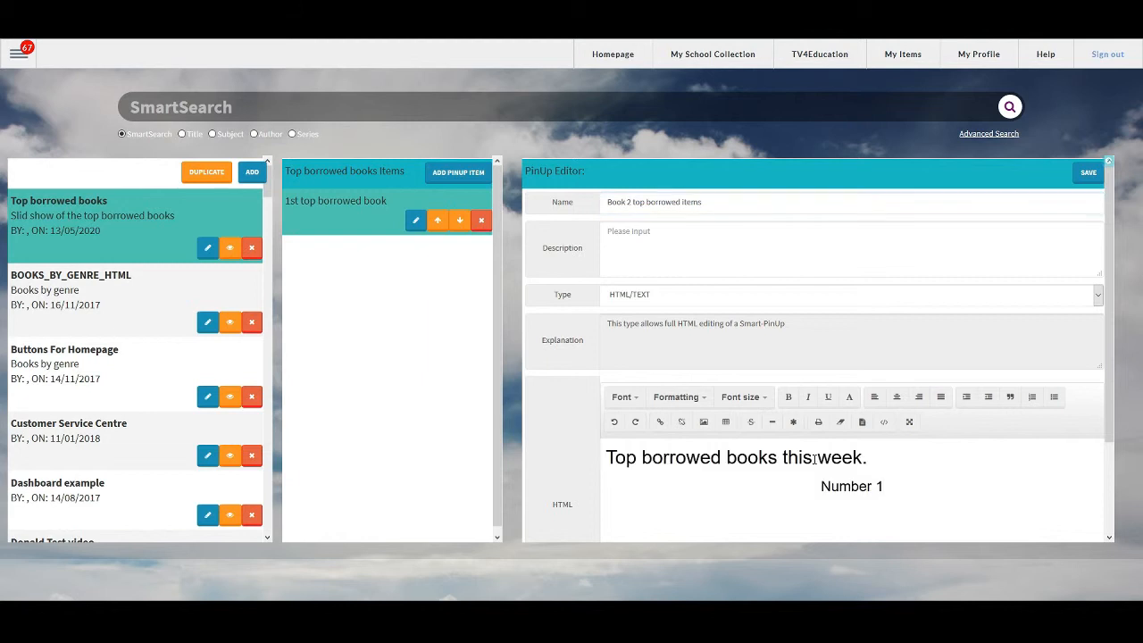
{"action": "key", "text": "ctrl+a"}
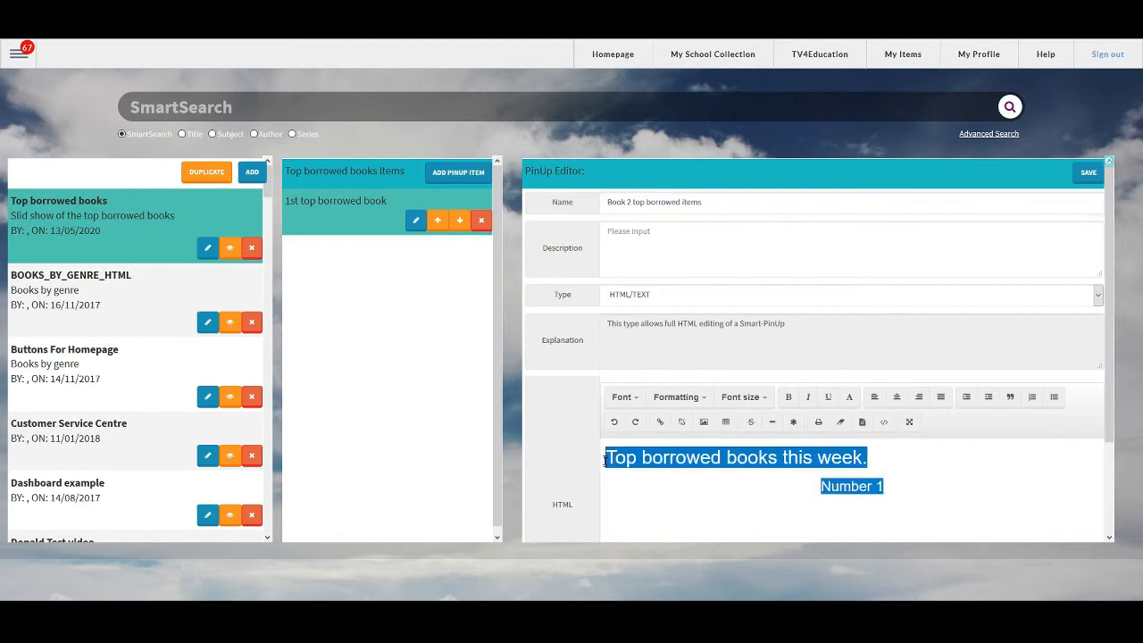
{"action": "left_click", "coordinate": [898, 401]}
- Change the line below the heading to read "Number 2"
{"action": "left_click", "coordinate": [898, 486]}
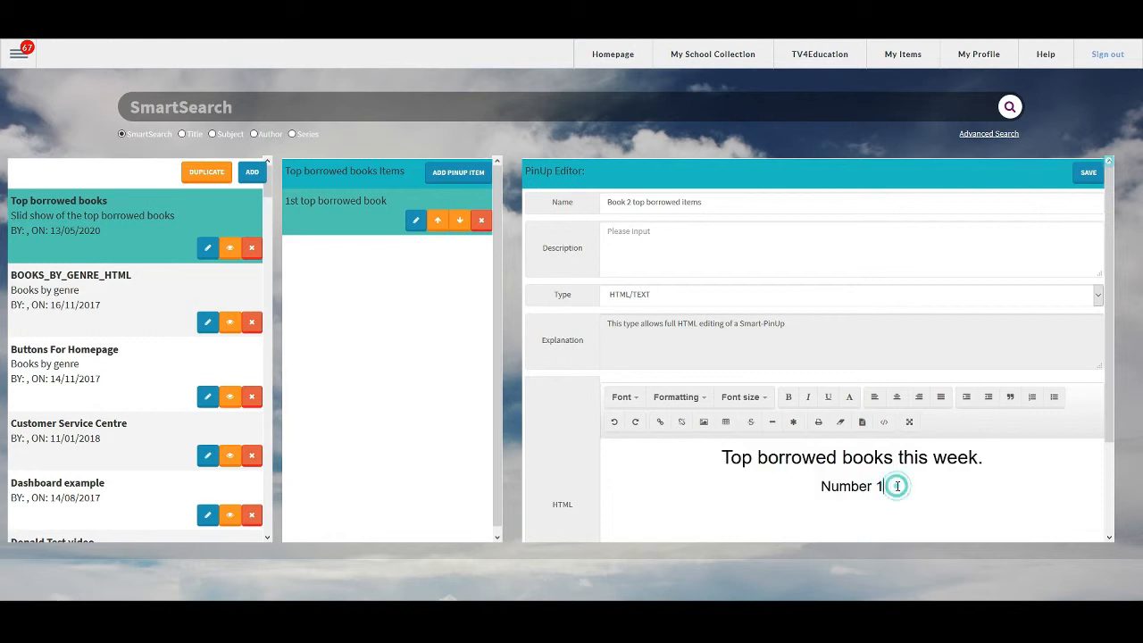
{"action": "key", "text": "BackSpace"}
{"action": "type", "text": "2"}
- Start inserting an image from a URL, and search the catalogue records for "harry potter"
{"action": "scroll", "coordinate": [898, 487], "scroll_direction": "down", "scroll_amount": 2}
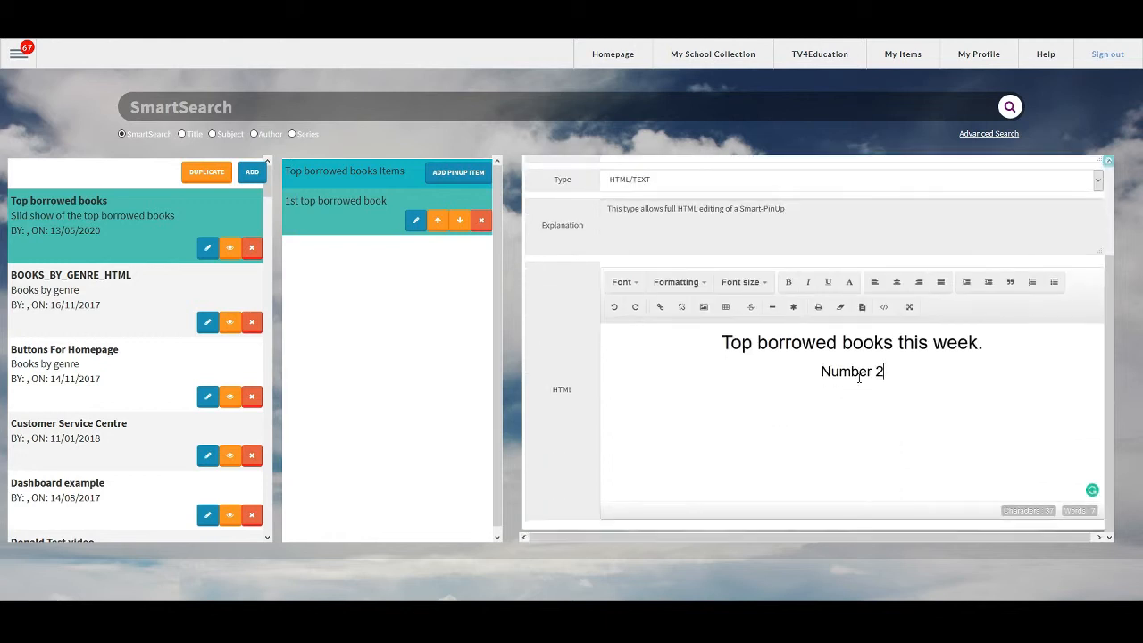
{"action": "left_click", "coordinate": [704, 307]}
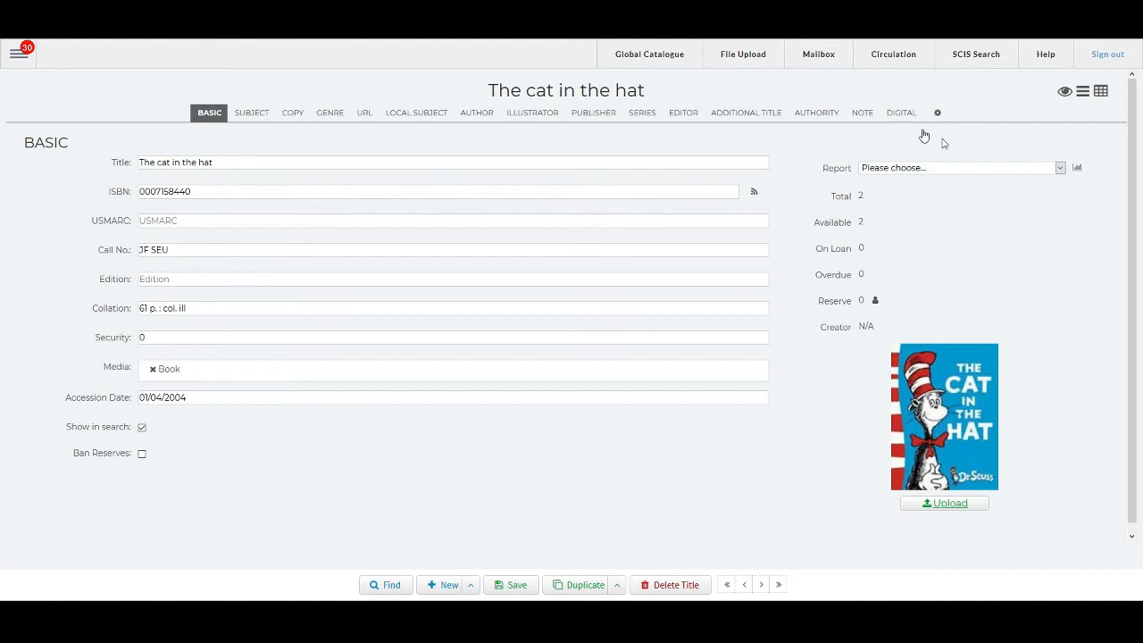
{"action": "left_click", "coordinate": [390, 585]}
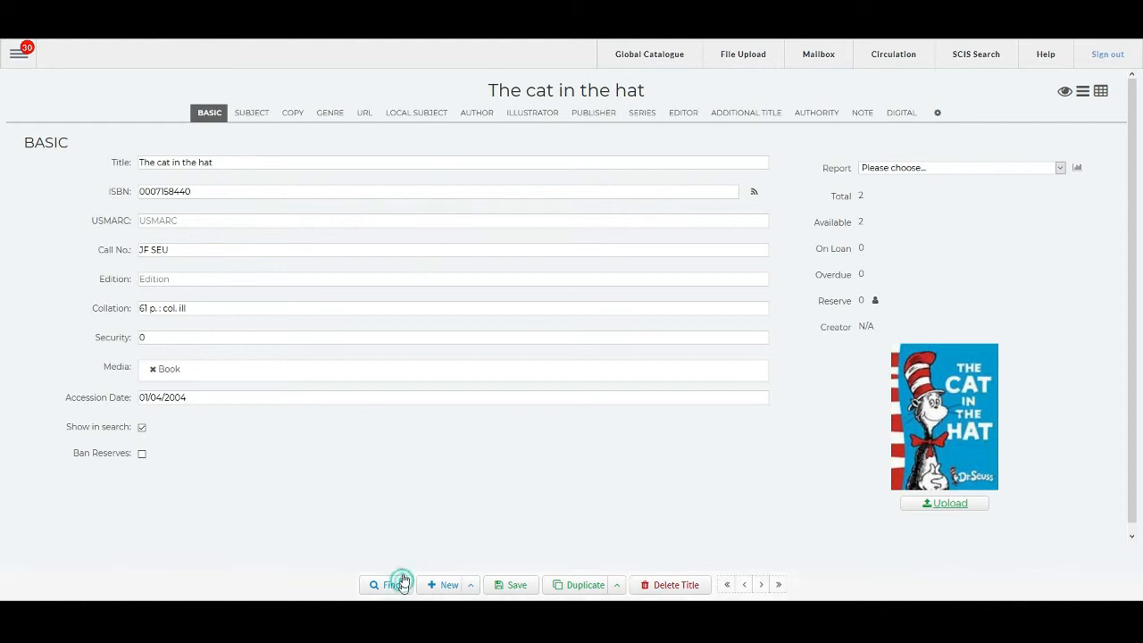
{"action": "left_click", "coordinate": [352, 153]}
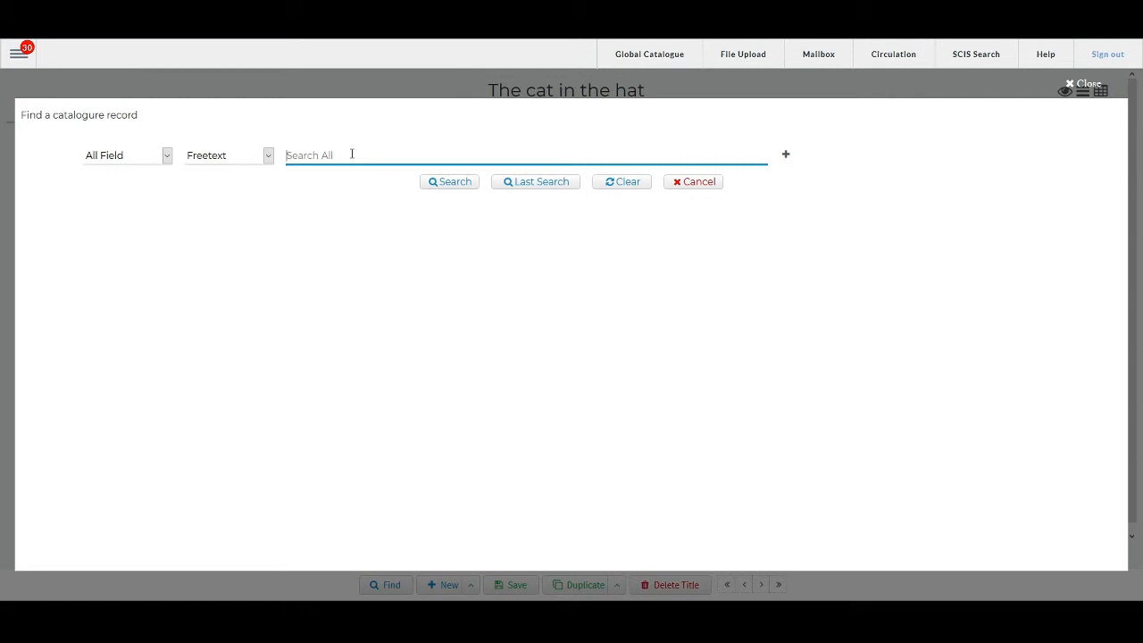
{"action": "type", "text": "harry potter"}
{"action": "key", "text": "Return"}
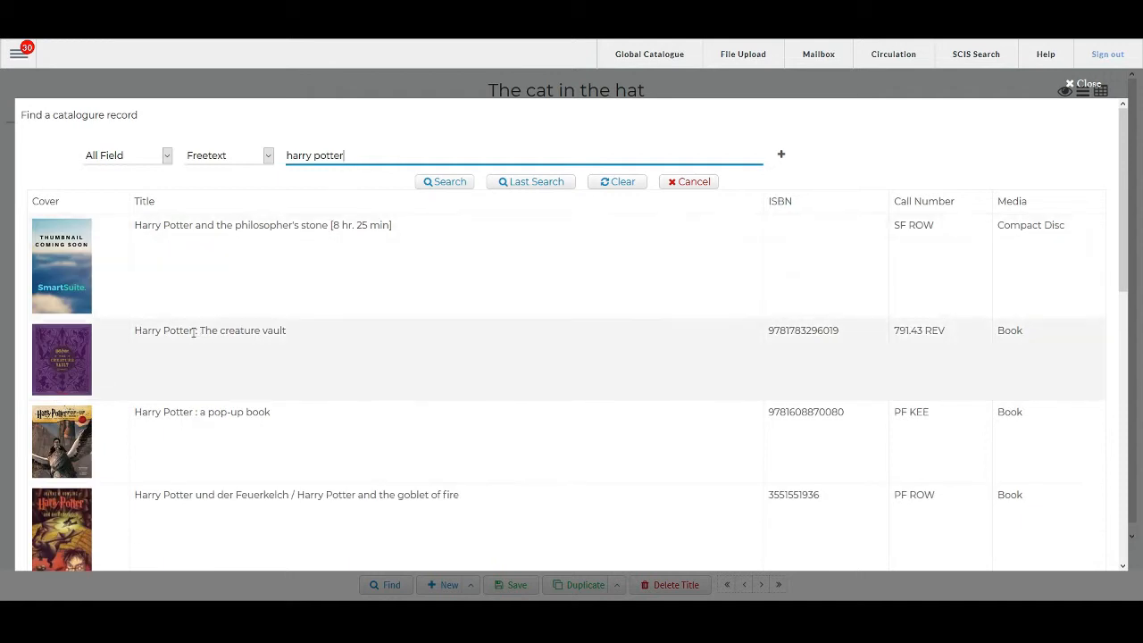
- Open the catalogue record "Harry Potter : a pop-up book" and copy its cover's image location
{"action": "scroll", "coordinate": [396, 378], "scroll_direction": "down", "scroll_amount": 1}
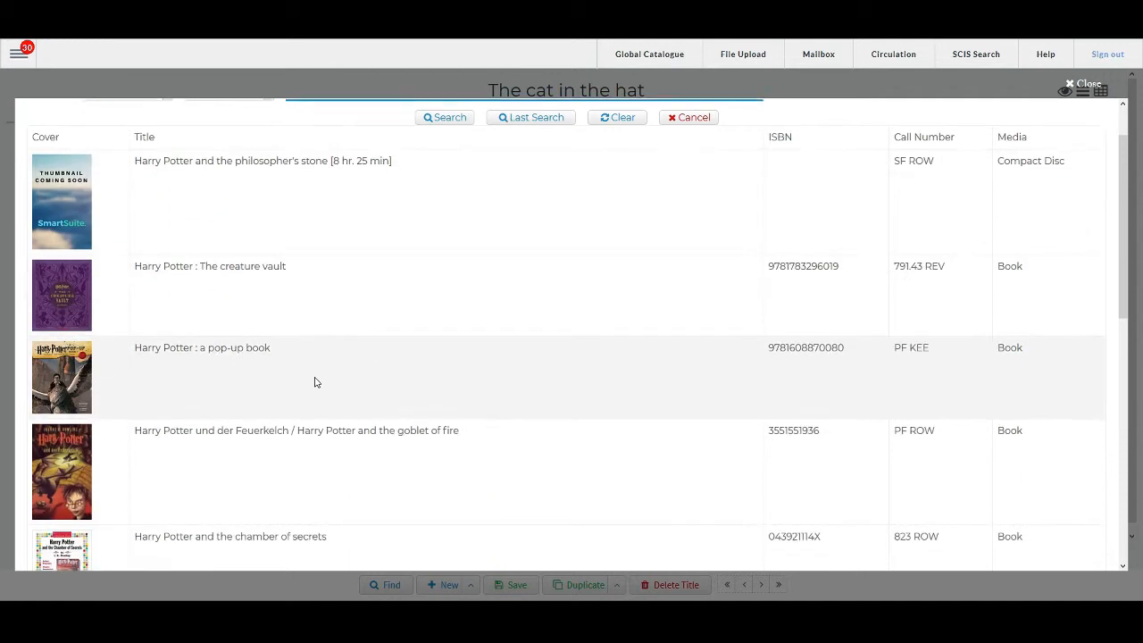
{"action": "left_click", "coordinate": [60, 367]}
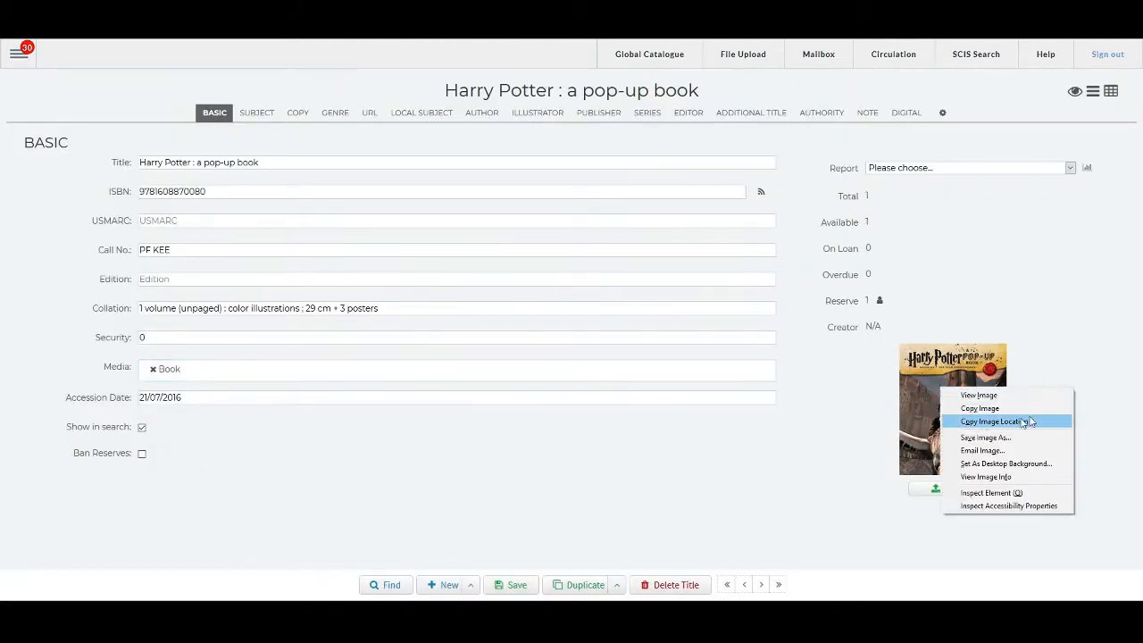
{"action": "left_click", "coordinate": [1022, 421]}
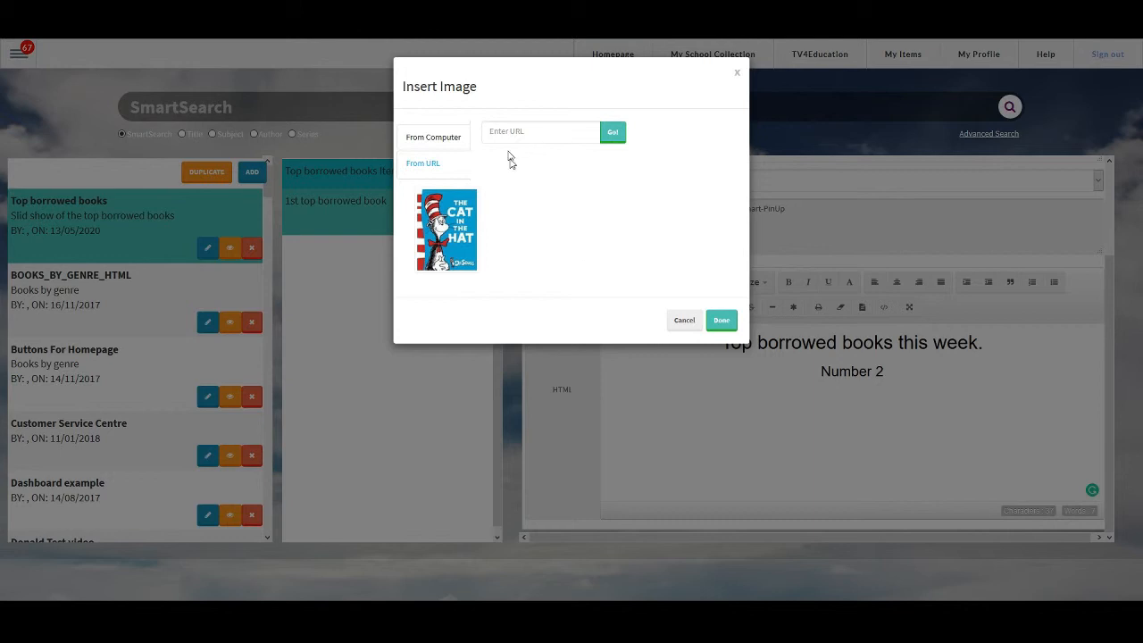
- Return to the PinUp Editor, load the pop-up book's cover from the copied URL and insert it below "Number 2"
{"action": "left_click", "coordinate": [509, 132]}
{"action": "key", "text": "ctrl+v"}
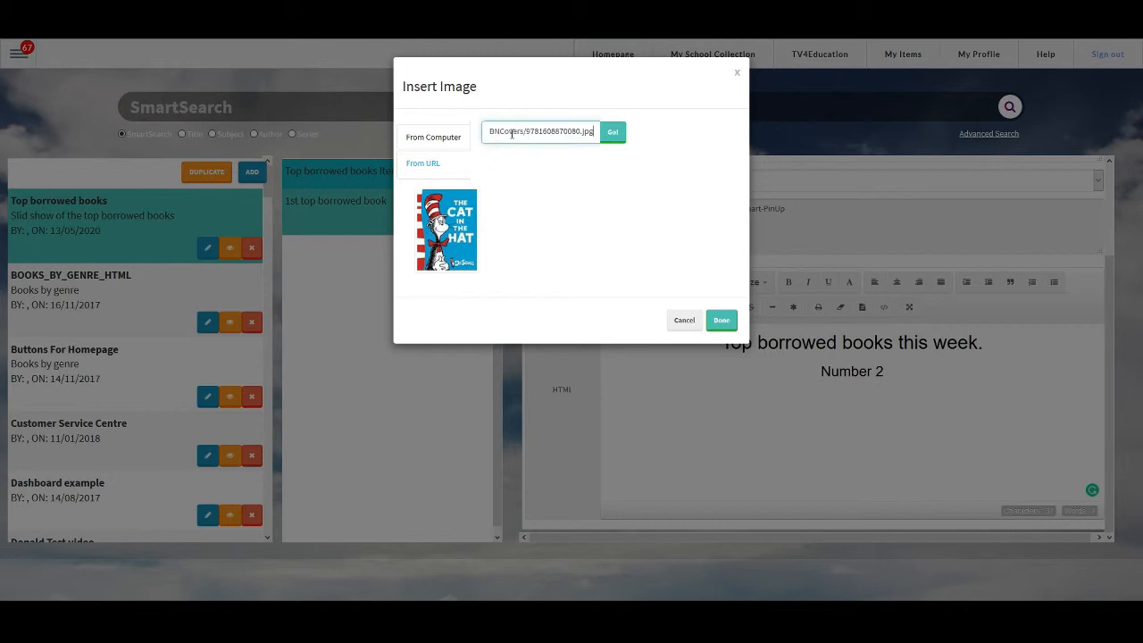
{"action": "left_click", "coordinate": [613, 136]}
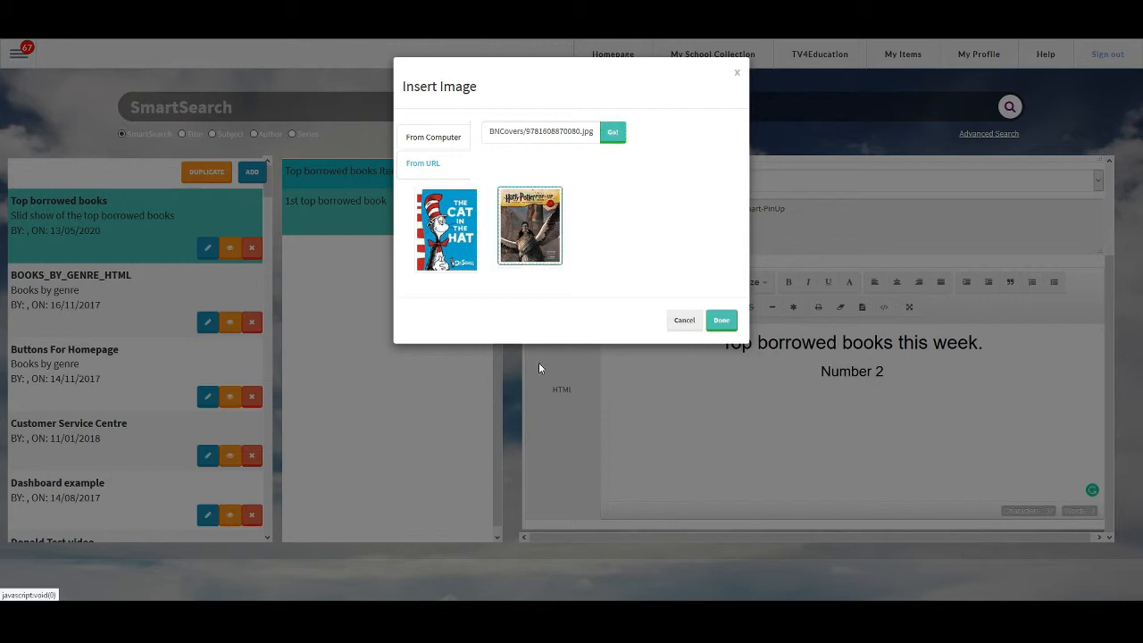
{"action": "left_click", "coordinate": [722, 322]}
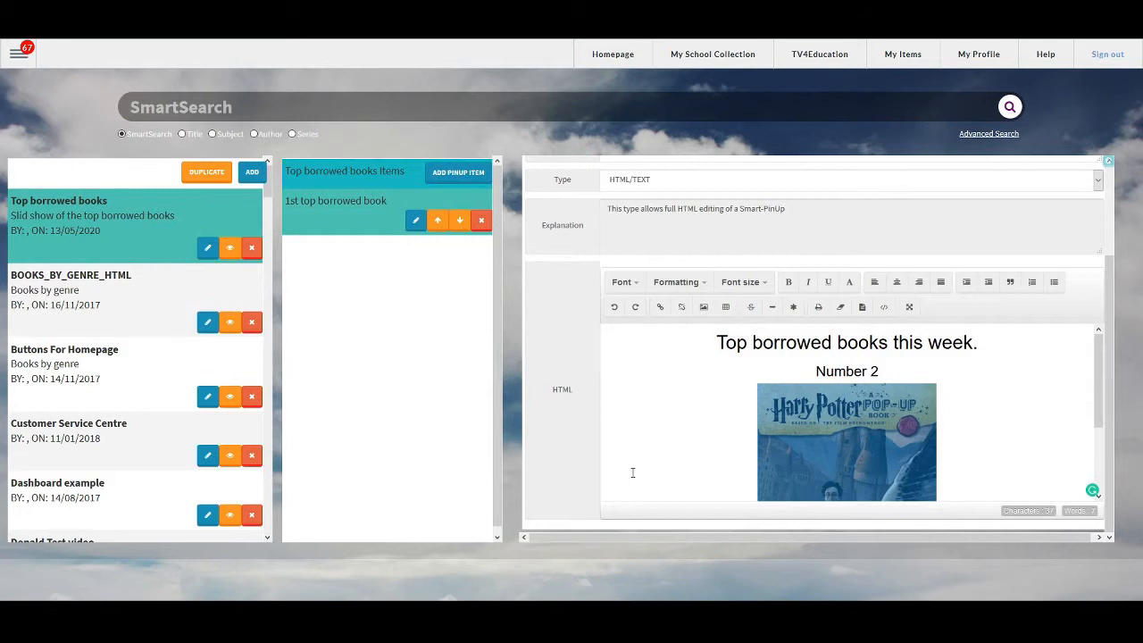
- Check the inserted cover and save the "Book 2 top borrowed items" item
{"action": "scroll", "coordinate": [881, 427], "scroll_direction": "down", "scroll_amount": 2}
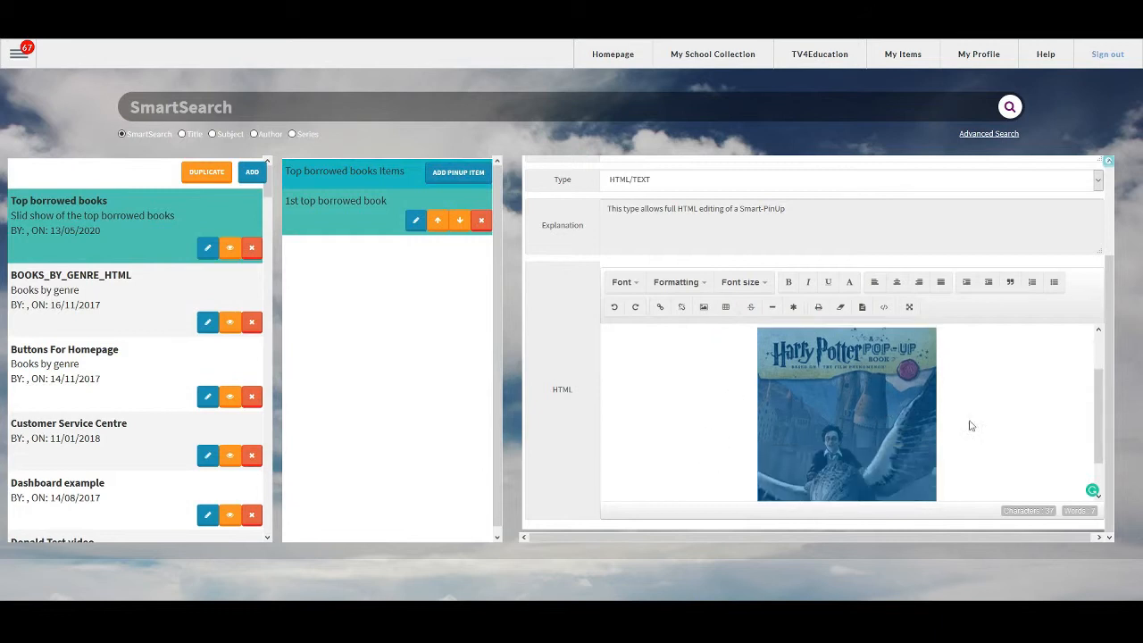
{"action": "scroll", "coordinate": [870, 427], "scroll_direction": "up", "scroll_amount": 5}
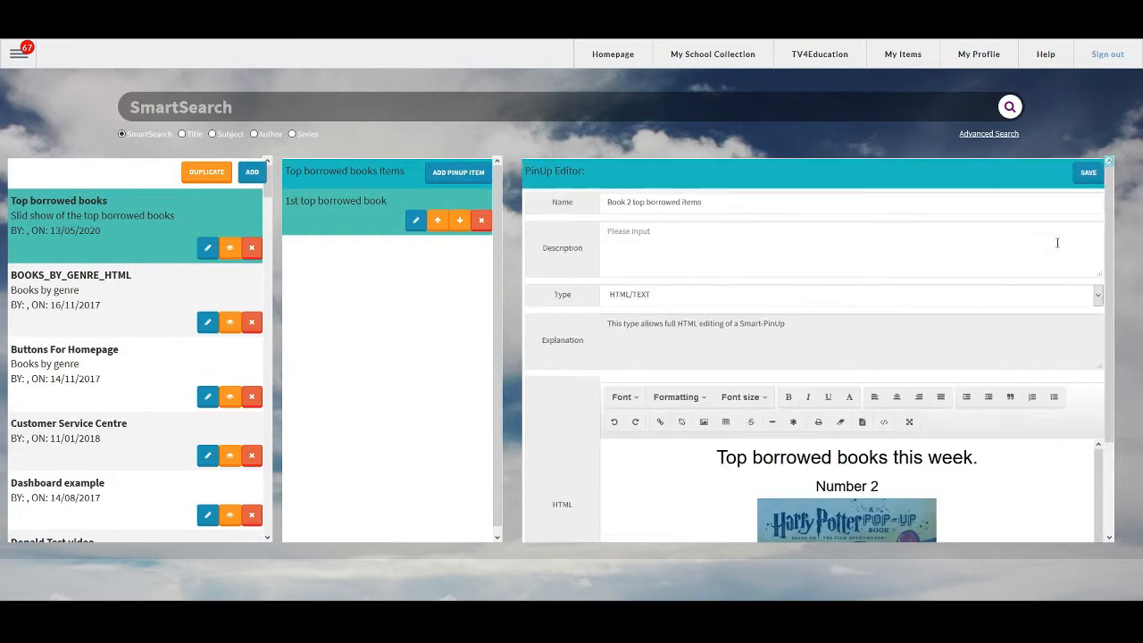
{"action": "left_click", "coordinate": [1088, 175]}
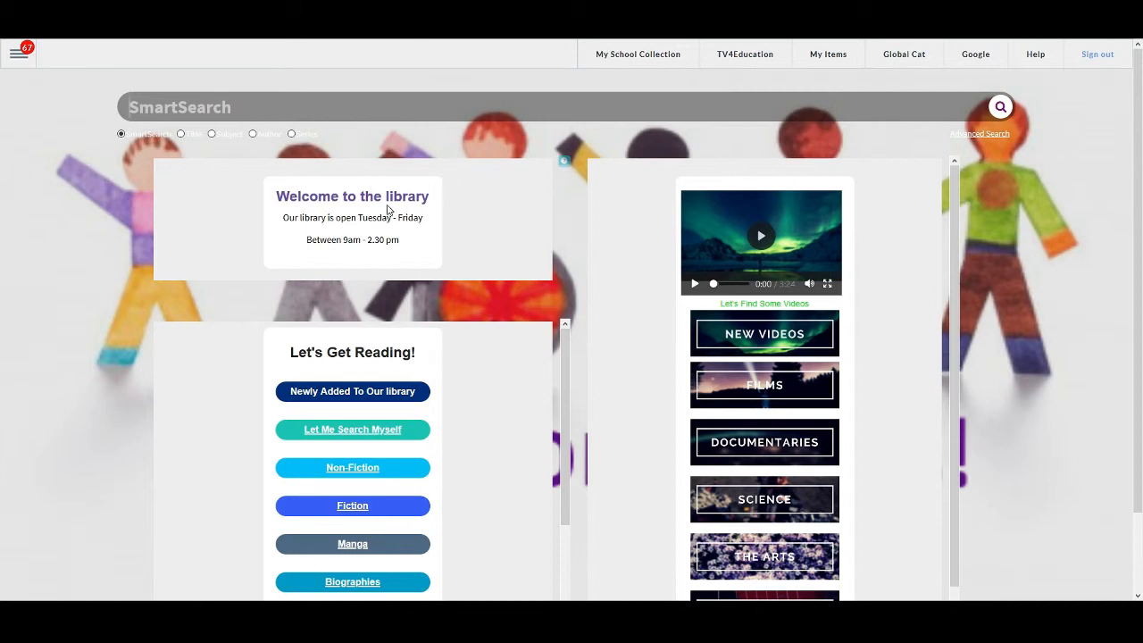
- Open the homepage's page settings and launch the Page Builder
{"action": "left_click", "coordinate": [22, 59]}
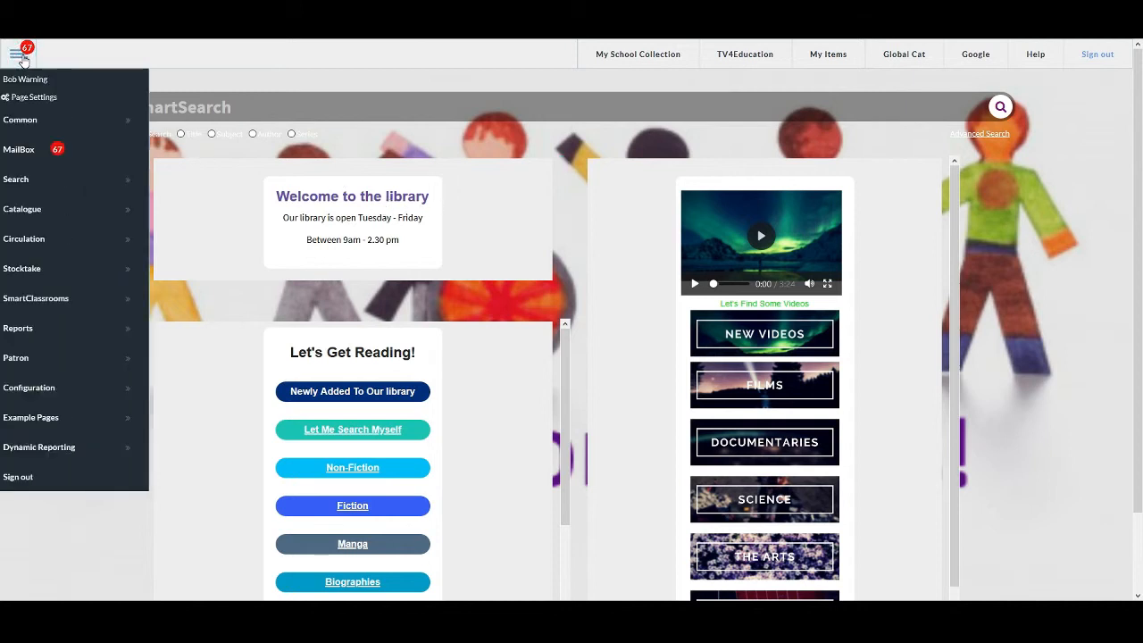
{"action": "left_click", "coordinate": [30, 97]}
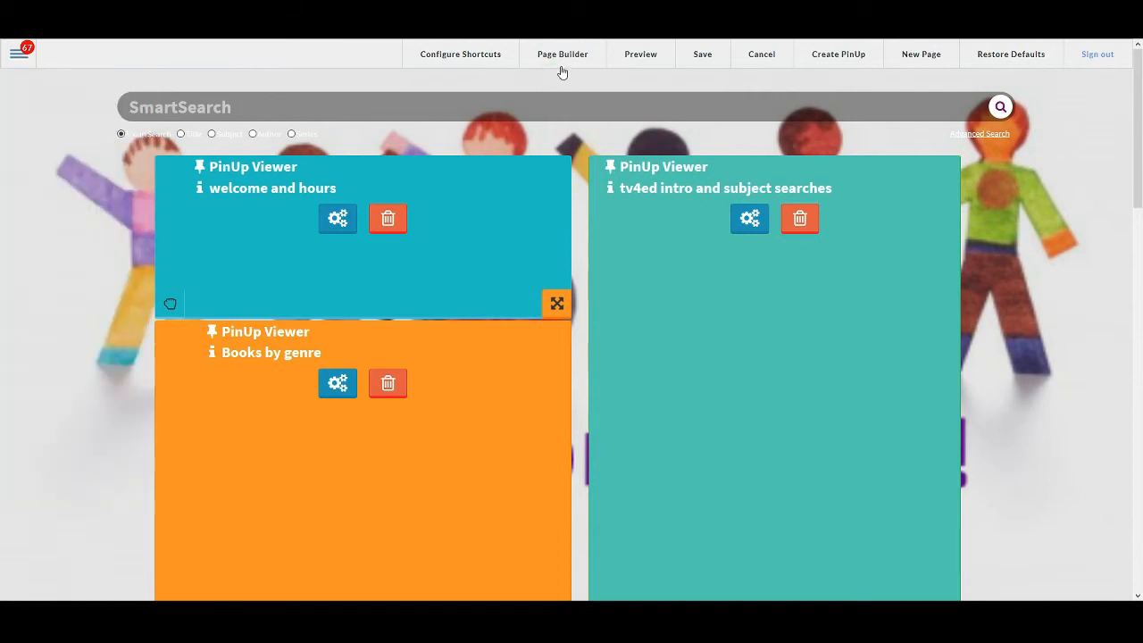
{"action": "left_click", "coordinate": [551, 55]}
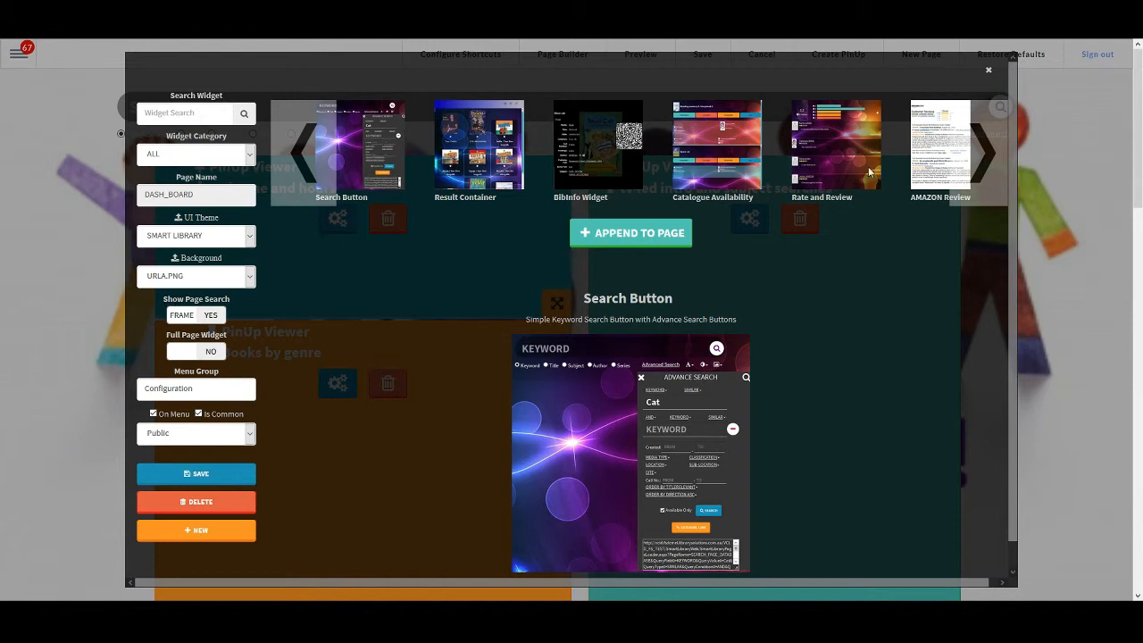
- Choose the PinUp Viewer widget and append it to the page
{"action": "left_click", "coordinate": [980, 155]}
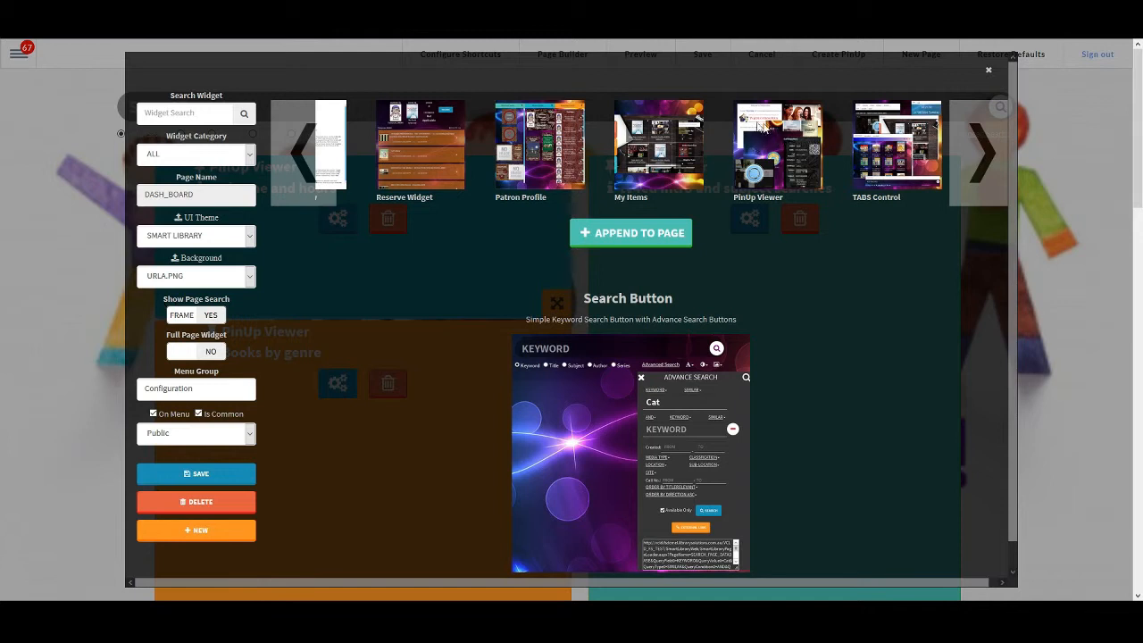
{"action": "left_click", "coordinate": [774, 172]}
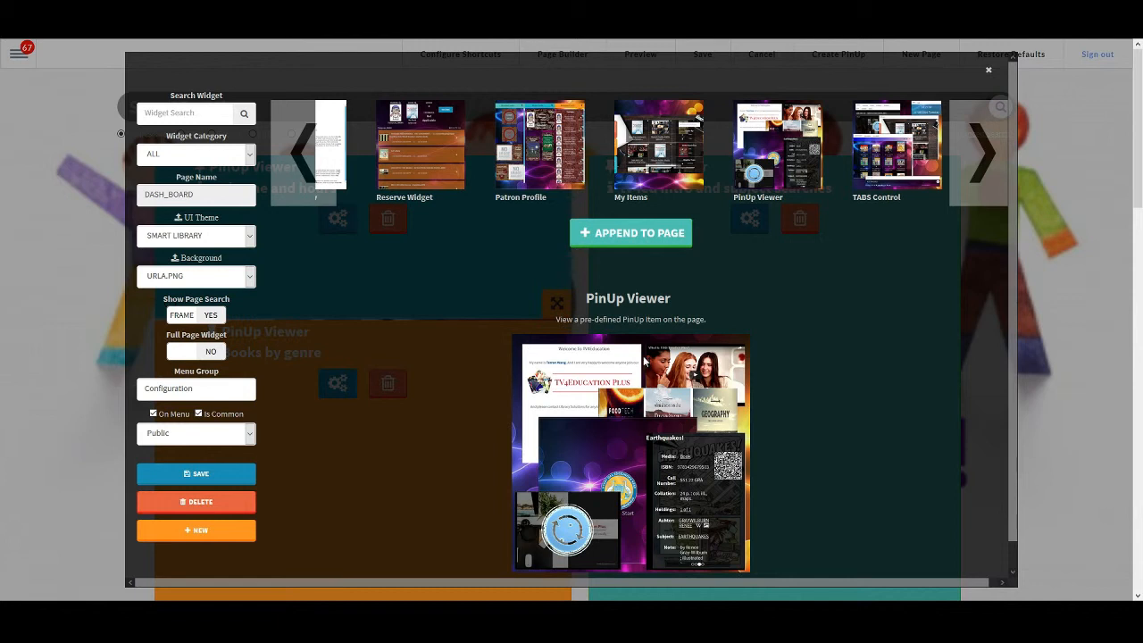
{"action": "left_click", "coordinate": [639, 239]}
{"action": "left_click", "coordinate": [628, 240]}
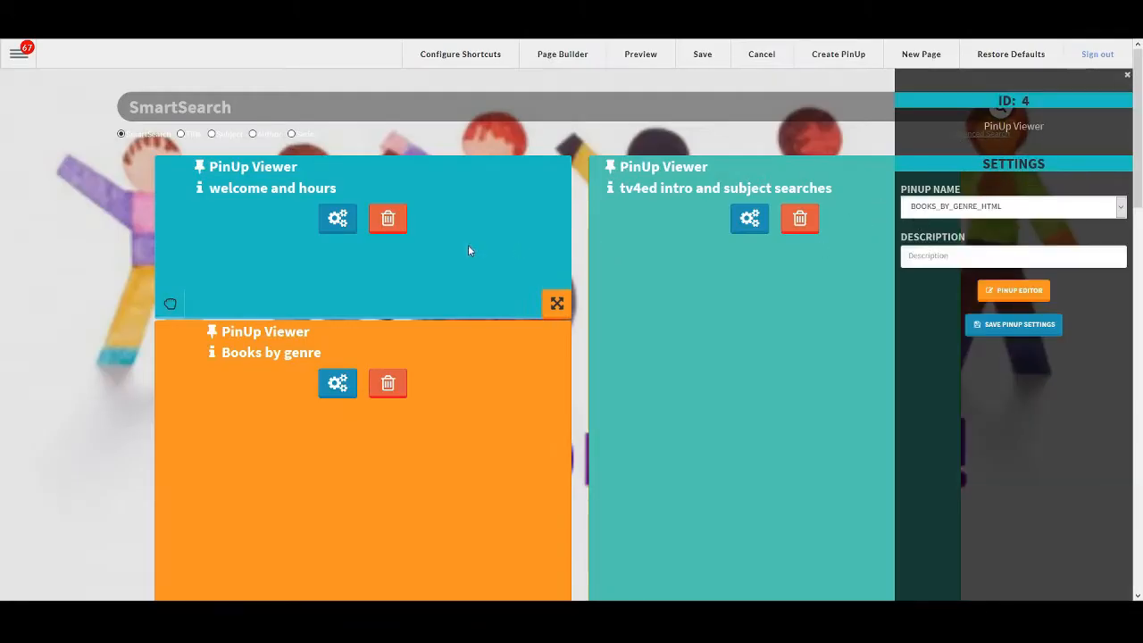
- Move the new PinUp Viewer to the middle of the page below the existing widgets and make it taller and slightly wider
{"action": "scroll", "coordinate": [468, 248], "scroll_direction": "down", "scroll_amount": 5}
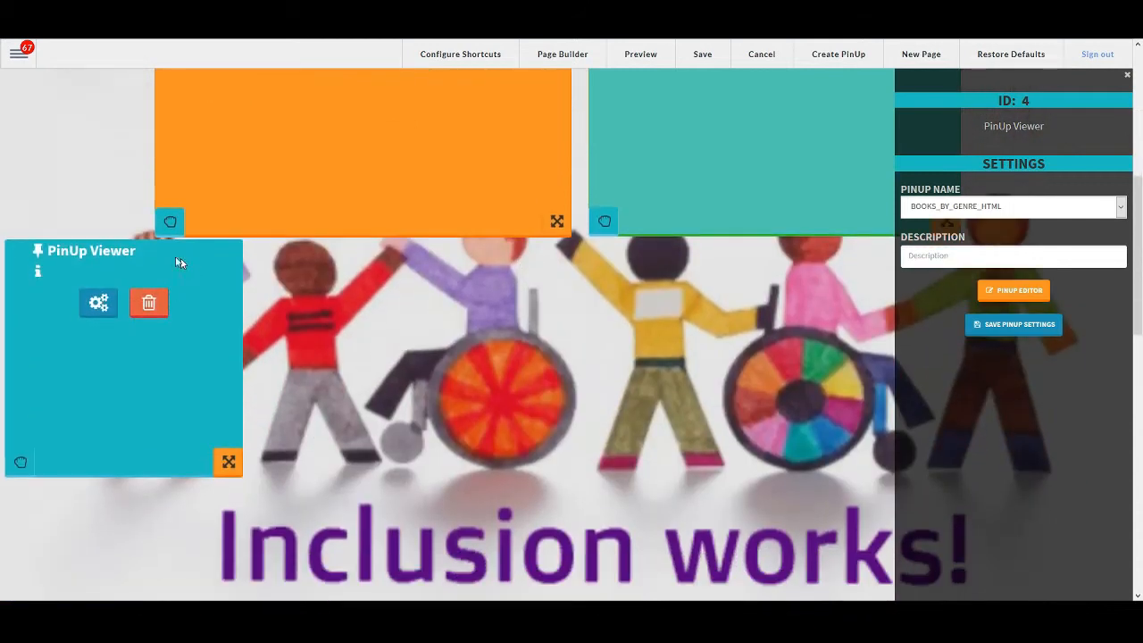
{"action": "left_click_drag", "start_coordinate": [21, 465], "coordinate": [485, 464]}
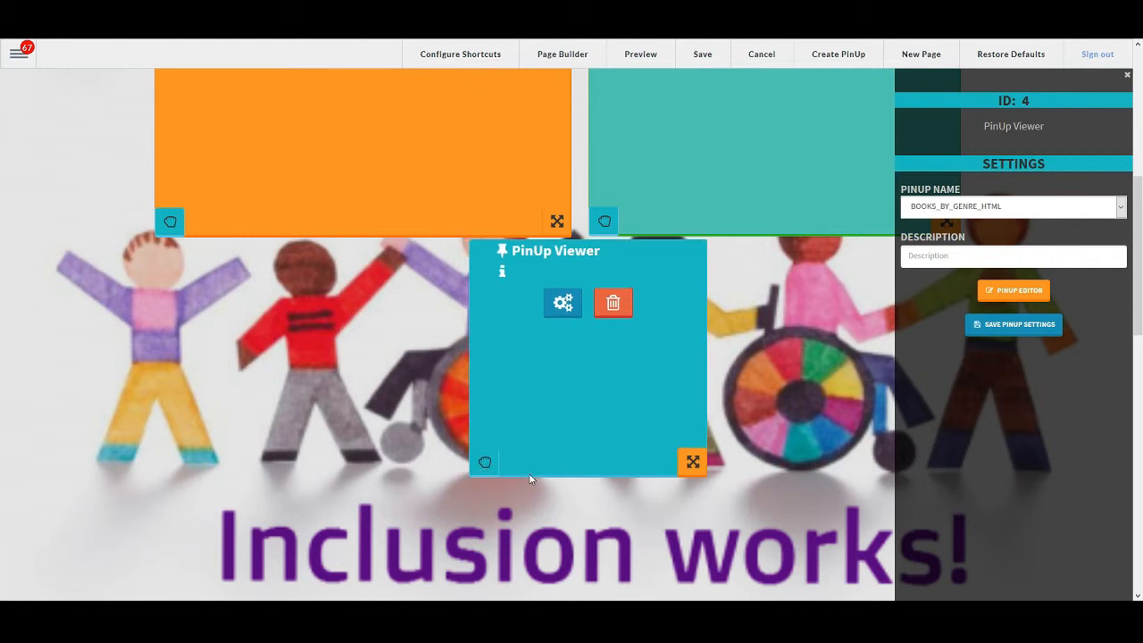
{"action": "left_click_drag", "start_coordinate": [695, 467], "coordinate": [706, 593]}
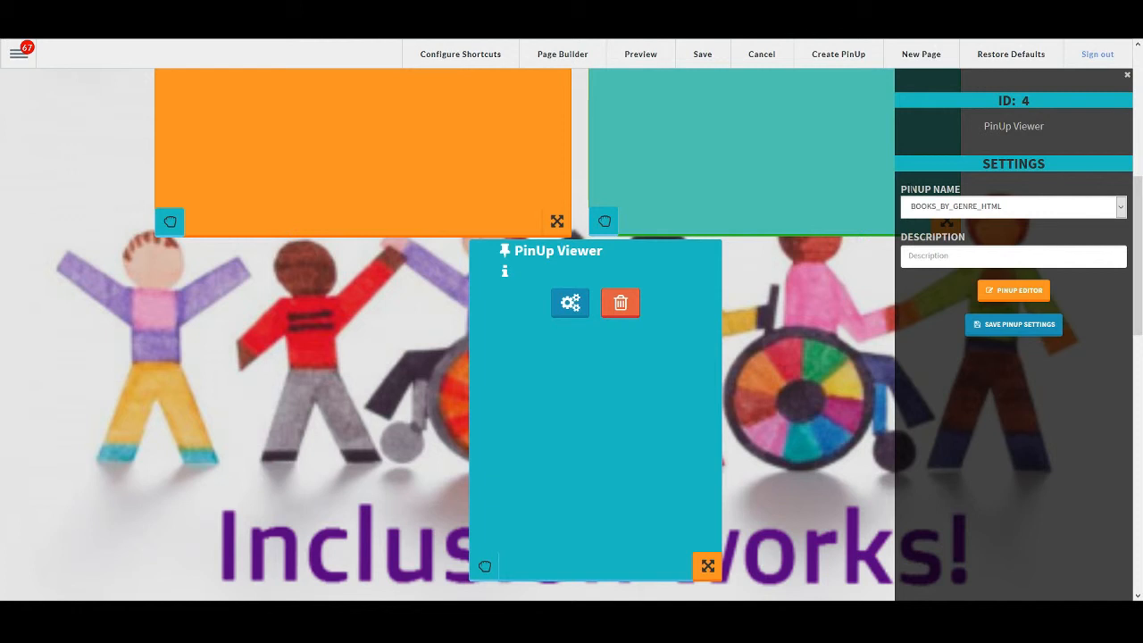
- Set the PinUp Viewer to show the "Top borrowed books" PinUp with the description "Top borrowed books this week."
{"action": "left_click", "coordinate": [1120, 207]}
{"action": "scroll", "coordinate": [1027, 328], "scroll_direction": "down", "scroll_amount": 10}
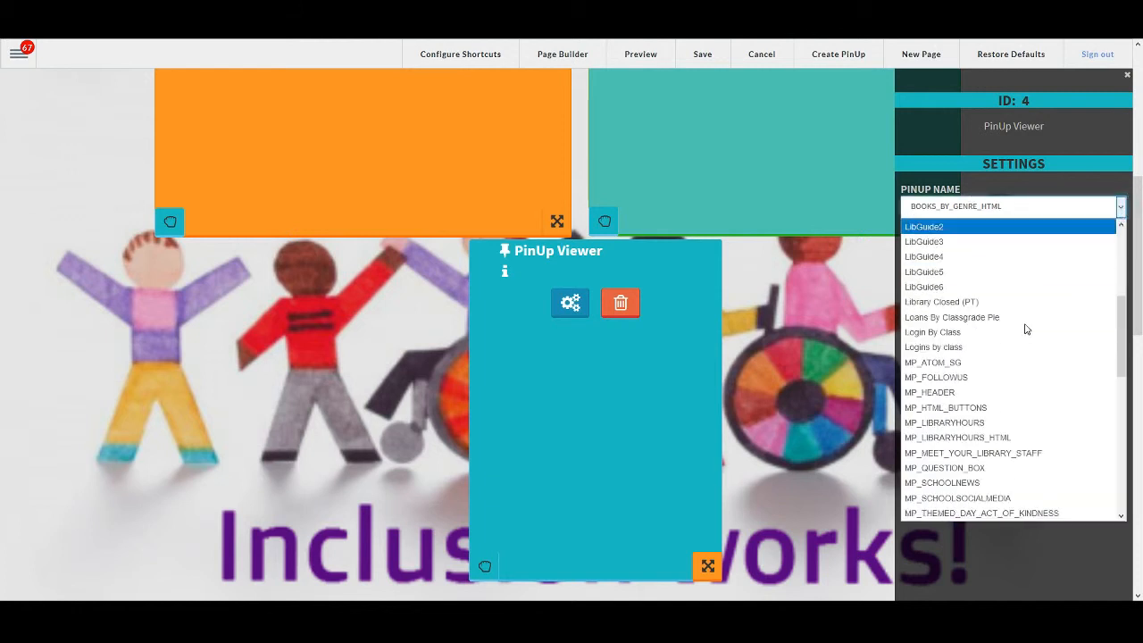
{"action": "scroll", "coordinate": [1018, 348], "scroll_direction": "down", "scroll_amount": 6}
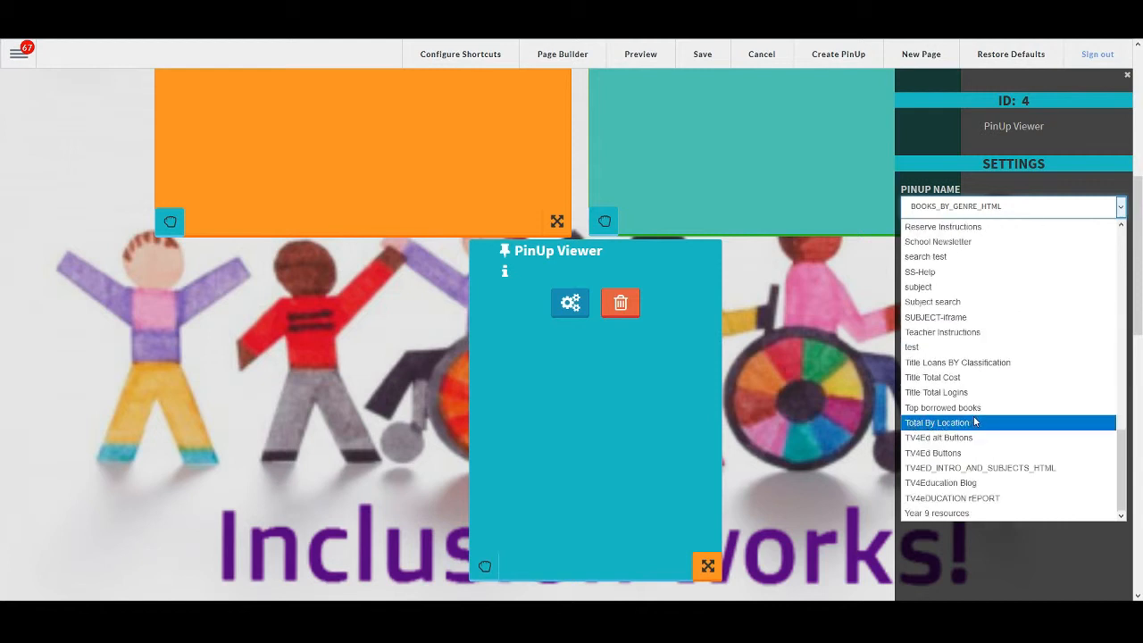
{"action": "left_click", "coordinate": [945, 409]}
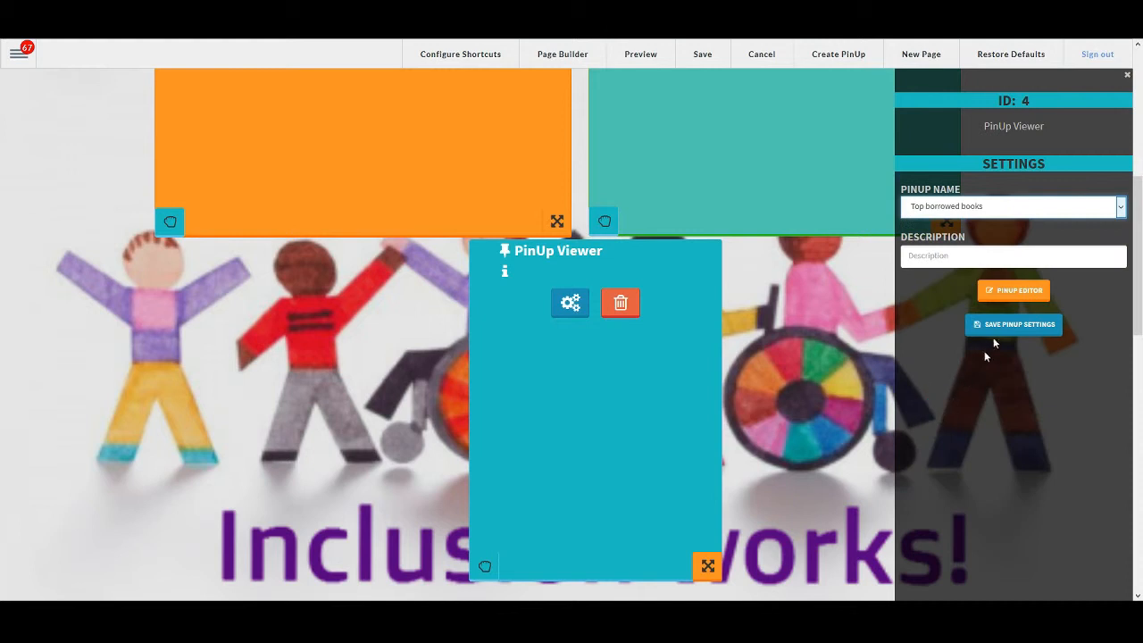
{"action": "left_click", "coordinate": [961, 249]}
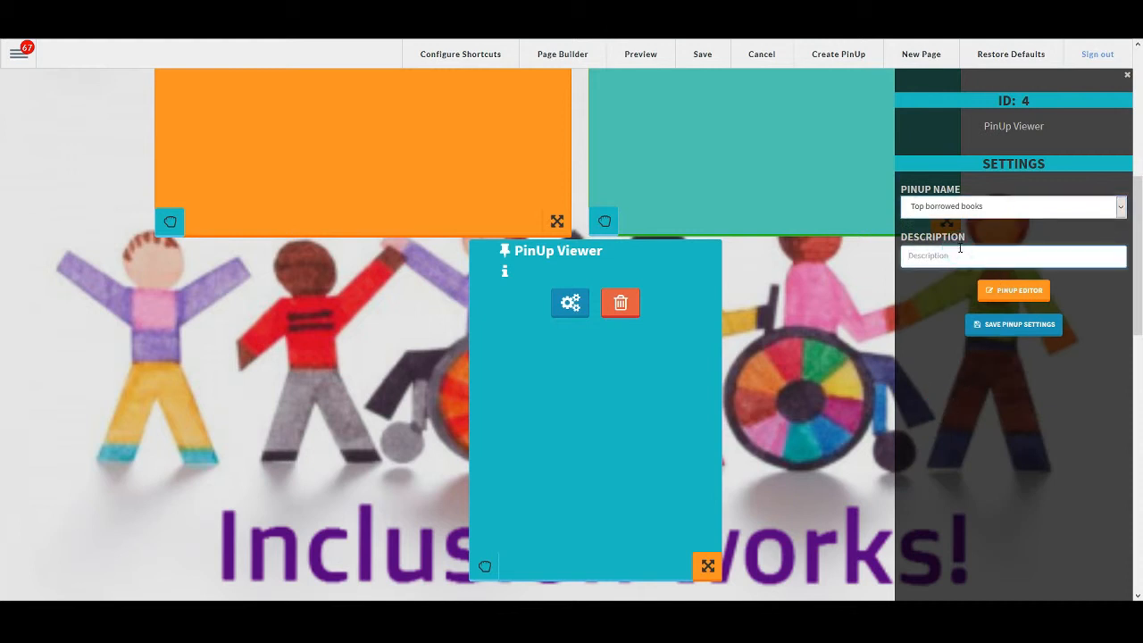
{"action": "type", "text": "Top borrowed books this week."}
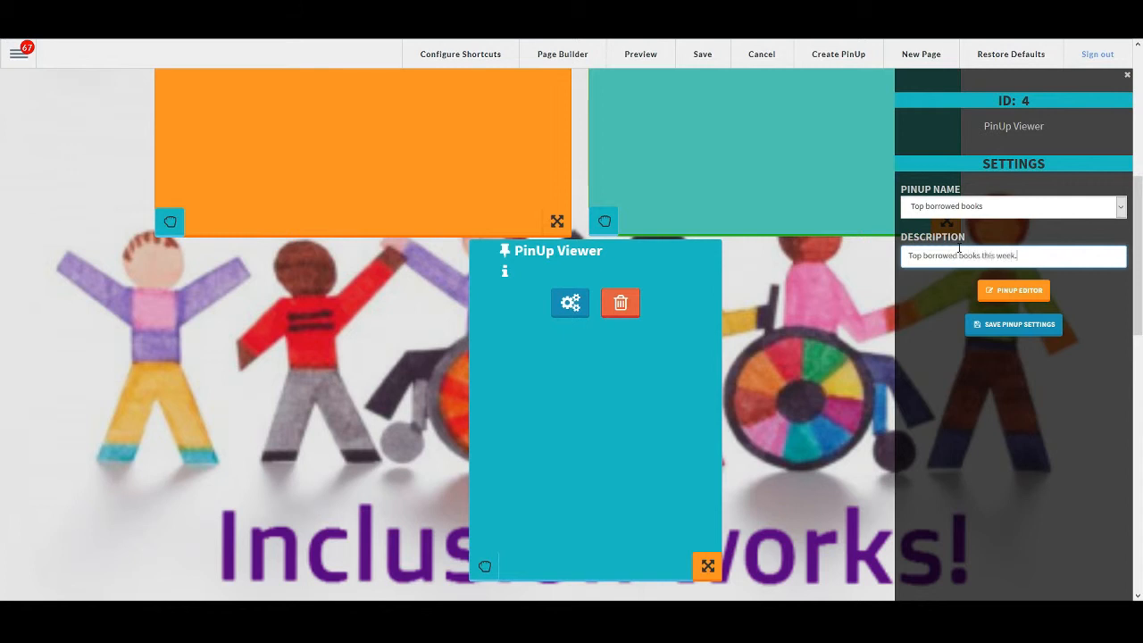
- Save the PinUp Viewer's settings and save the homepage layout
{"action": "left_click", "coordinate": [1008, 328]}
{"action": "left_click", "coordinate": [715, 50]}
{"action": "left_click", "coordinate": [595, 263]}
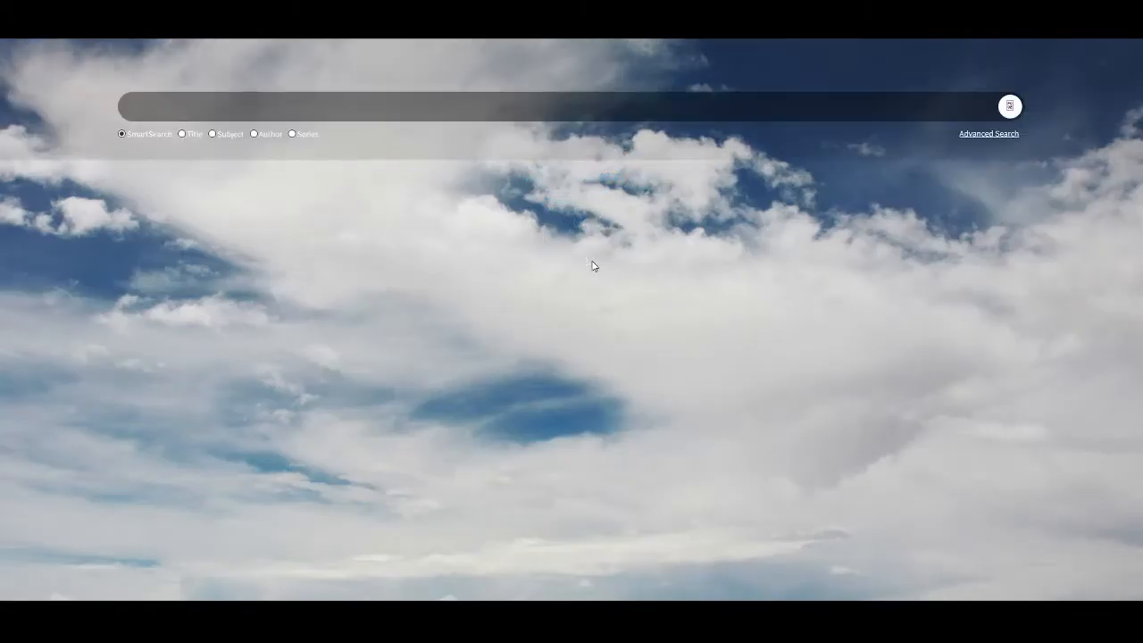
- Examine the saved homepage, checking the top borrowed books carousel, the genre buttons and the video category buttons
{"action": "scroll", "coordinate": [580, 271], "scroll_direction": "down", "scroll_amount": 5}
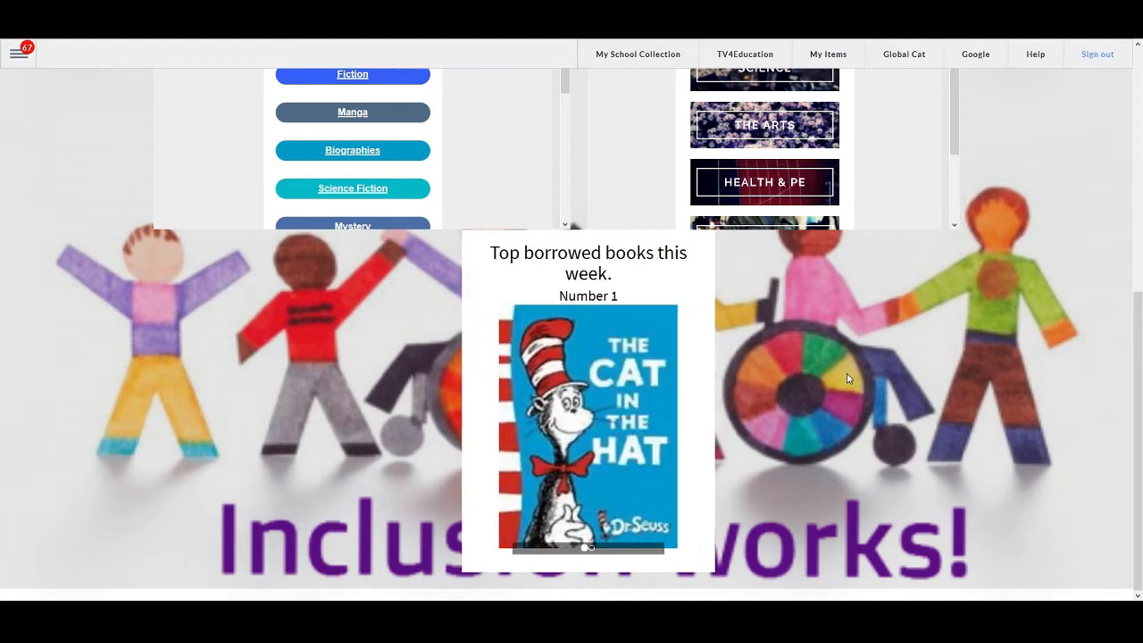
{"action": "scroll", "coordinate": [816, 317], "scroll_direction": "up", "scroll_amount": 5}
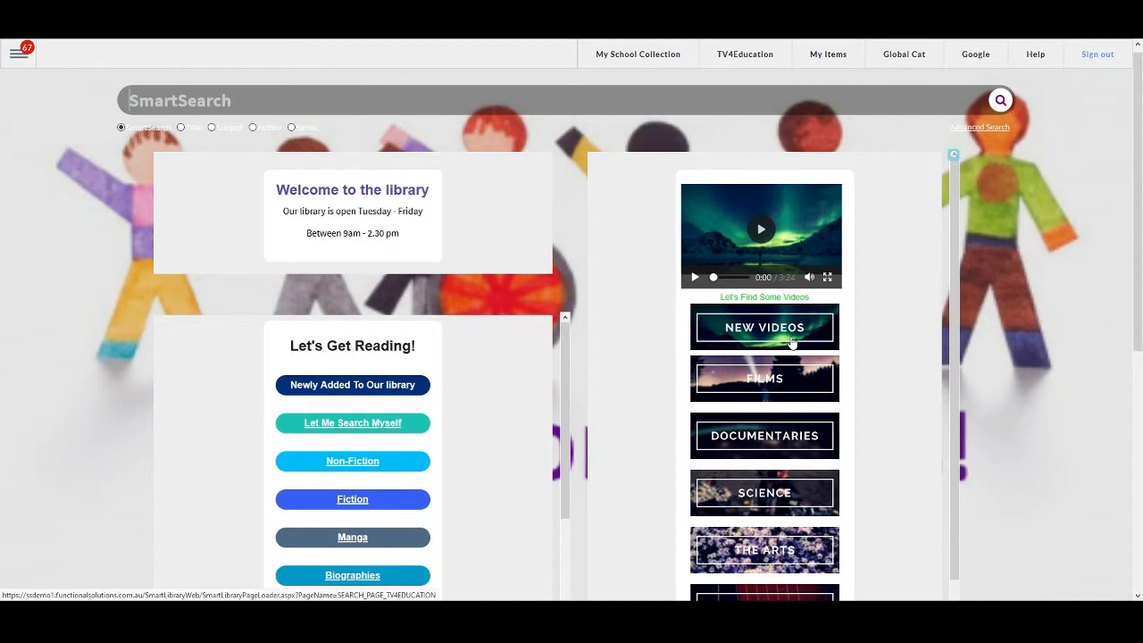
{"action": "scroll", "coordinate": [402, 438], "scroll_direction": "down", "scroll_amount": 3}
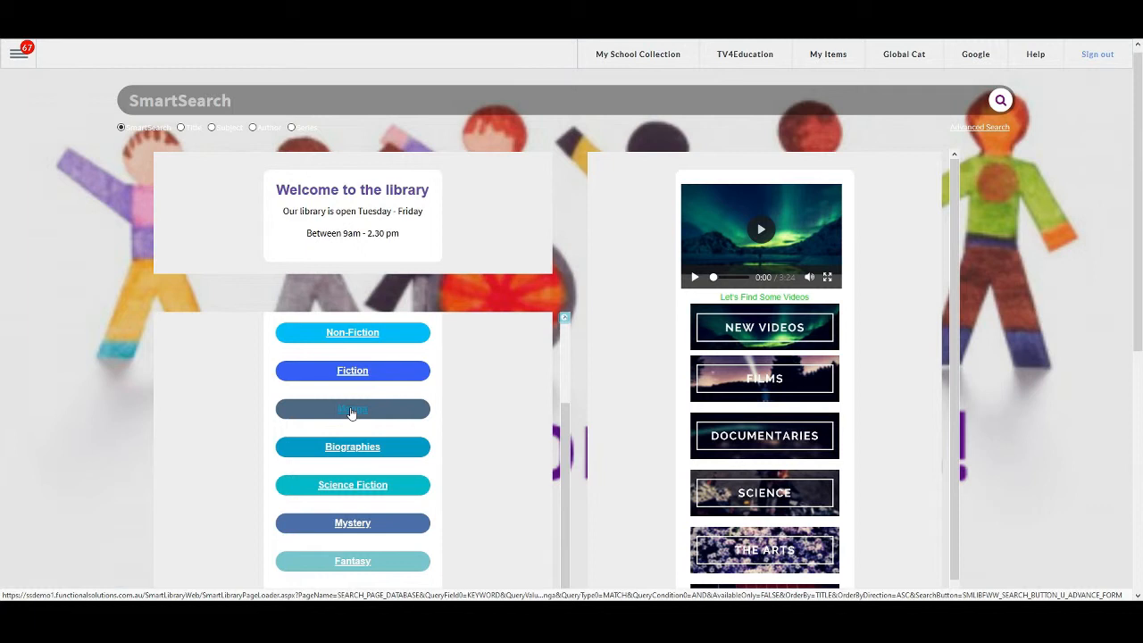
{"action": "scroll", "coordinate": [360, 457], "scroll_direction": "down", "scroll_amount": 1}
{"action": "scroll", "coordinate": [362, 470], "scroll_direction": "up", "scroll_amount": 1}
{"action": "scroll", "coordinate": [365, 494], "scroll_direction": "down", "scroll_amount": 1}
{"action": "scroll", "coordinate": [369, 512], "scroll_direction": "up", "scroll_amount": 3}
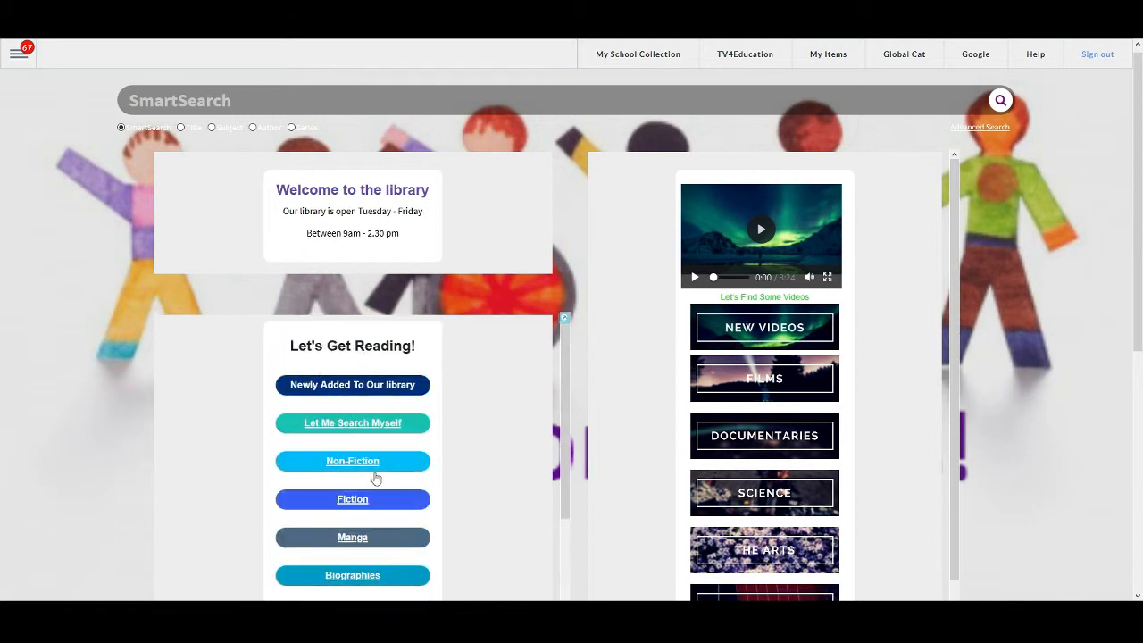
{"action": "scroll", "coordinate": [379, 512], "scroll_direction": "down", "scroll_amount": 1}
{"action": "scroll", "coordinate": [379, 510], "scroll_direction": "down", "scroll_amount": 3}
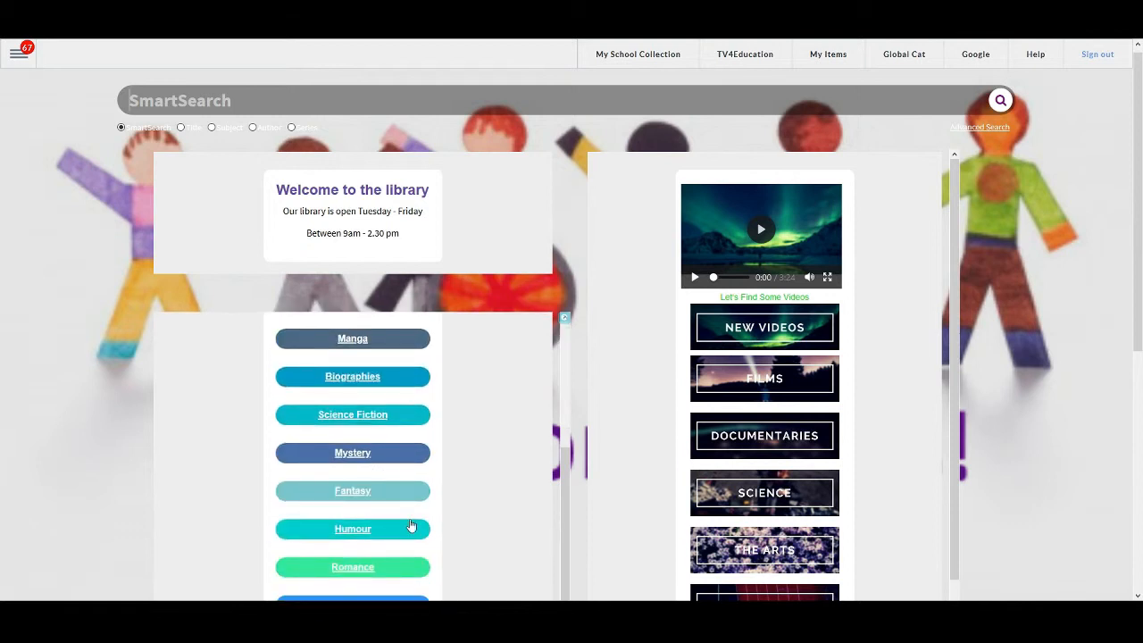
{"action": "scroll", "coordinate": [408, 528], "scroll_direction": "down", "scroll_amount": 2}
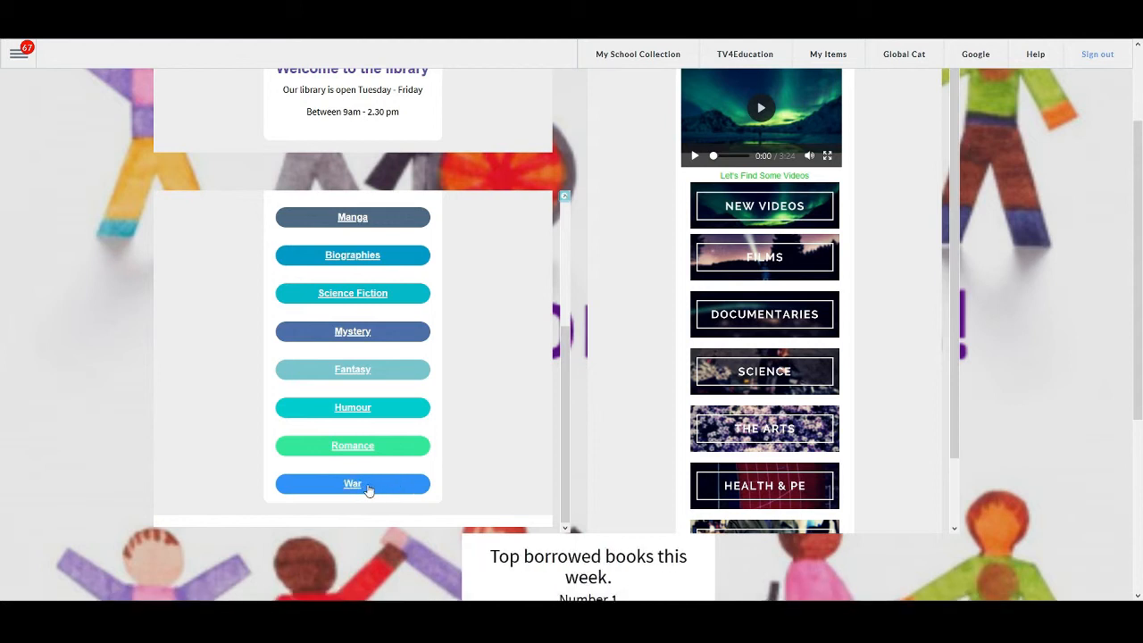
{"action": "scroll", "coordinate": [368, 489], "scroll_direction": "up", "scroll_amount": 1}
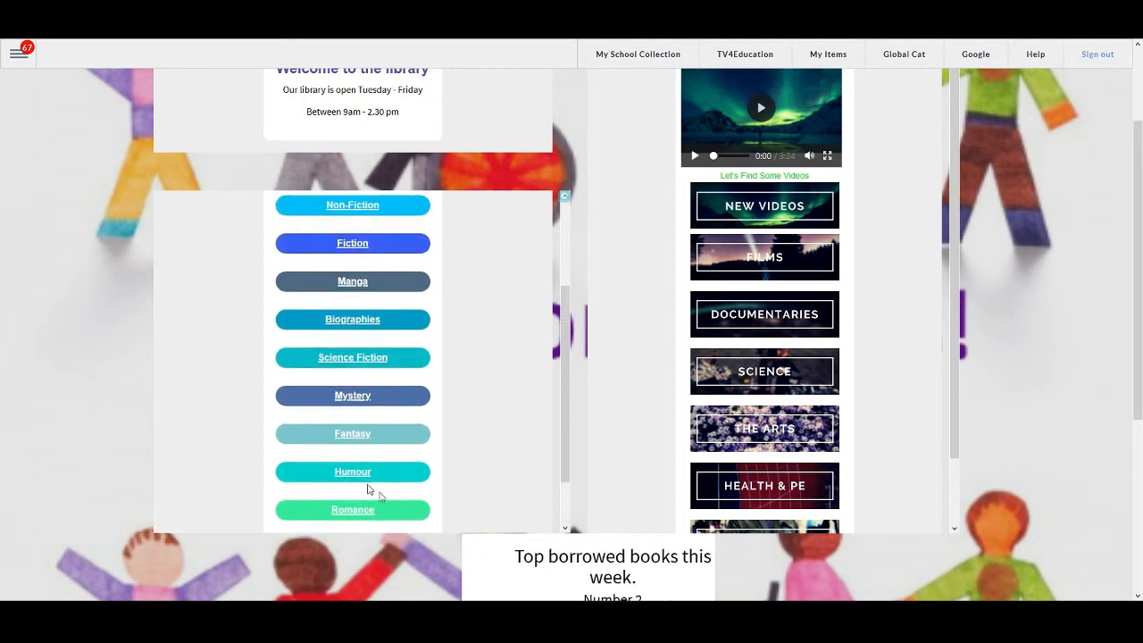
{"action": "scroll", "coordinate": [608, 508], "scroll_direction": "down", "scroll_amount": 2}
{"action": "scroll", "coordinate": [608, 507], "scroll_direction": "down", "scroll_amount": 1}
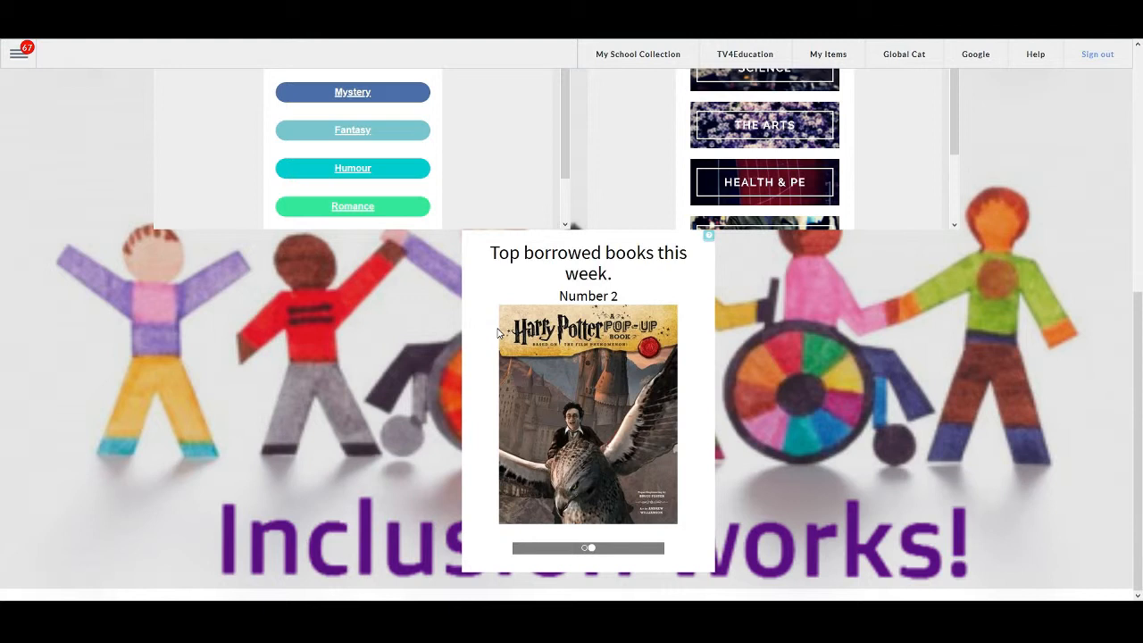
{"action": "scroll", "coordinate": [499, 303], "scroll_direction": "up", "scroll_amount": 3}
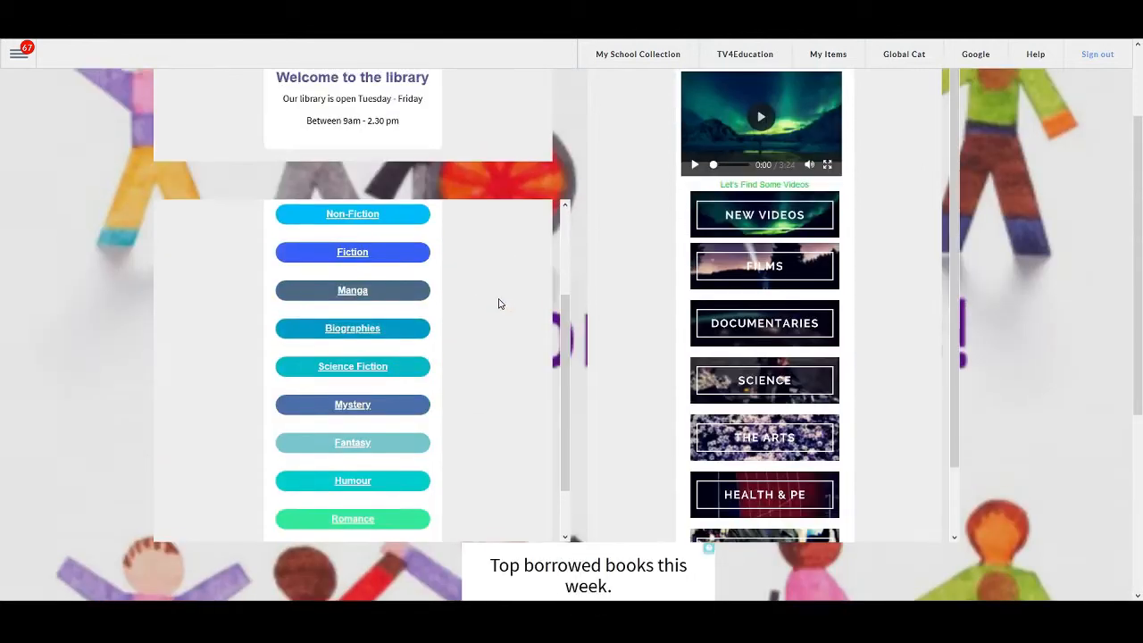
{"action": "scroll", "coordinate": [500, 303], "scroll_direction": "up", "scroll_amount": 1}
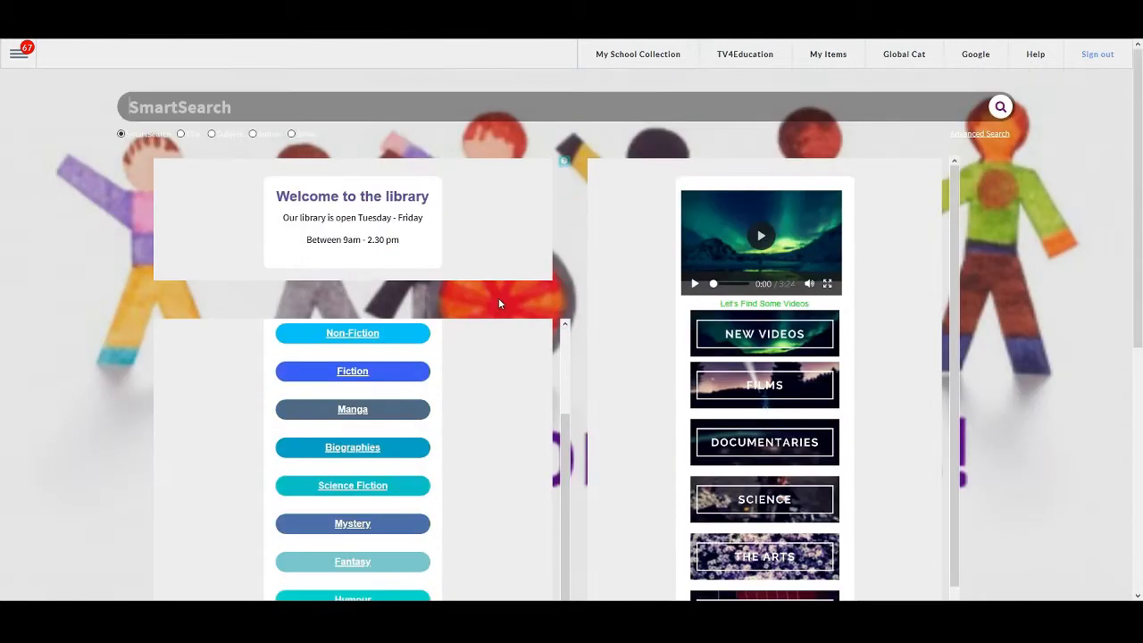